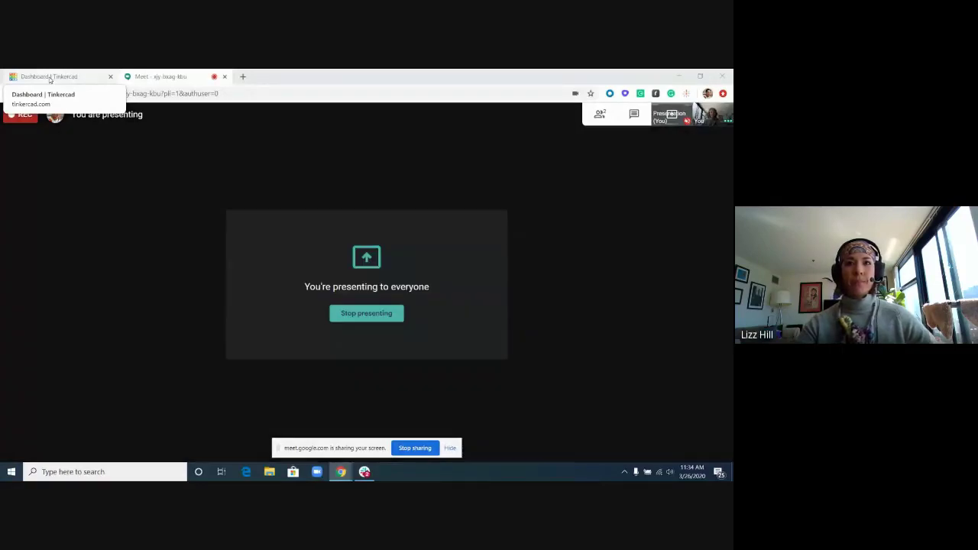
Step: Browse My recent designs on the dashboard, then start a new blank 3D design
click(50, 77)
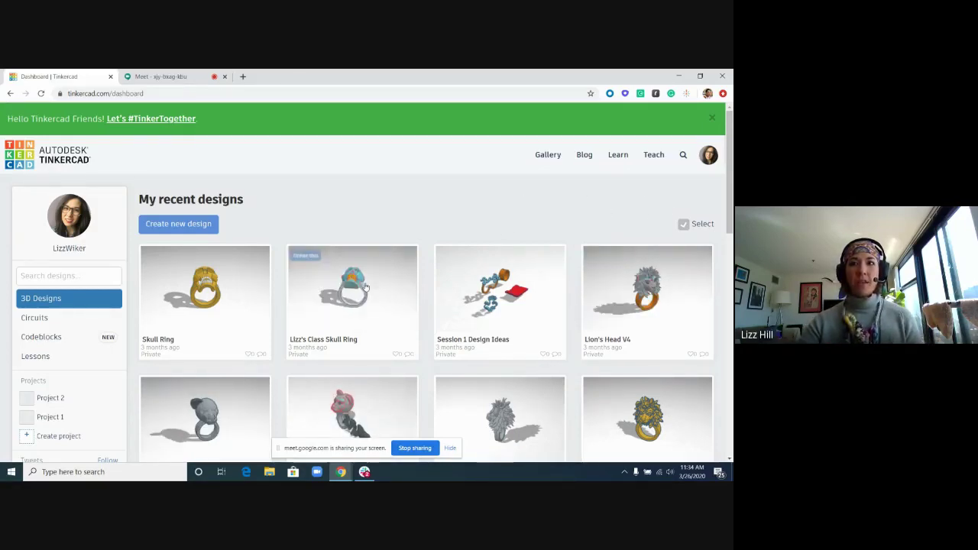
mouse_move(374, 314)
scroll(374, 315, down, 15)
scroll(490, 369, up, 12)
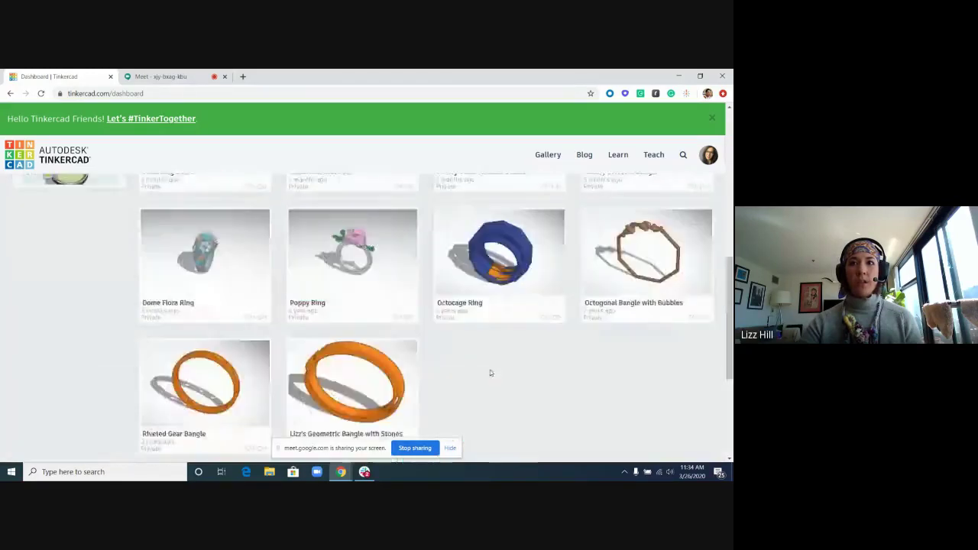
scroll(481, 370, up, 3)
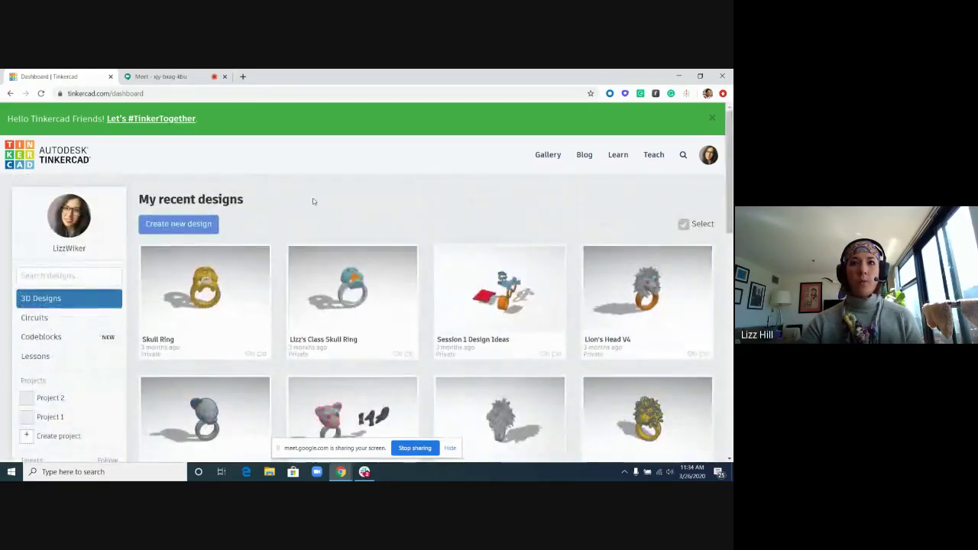
click(184, 226)
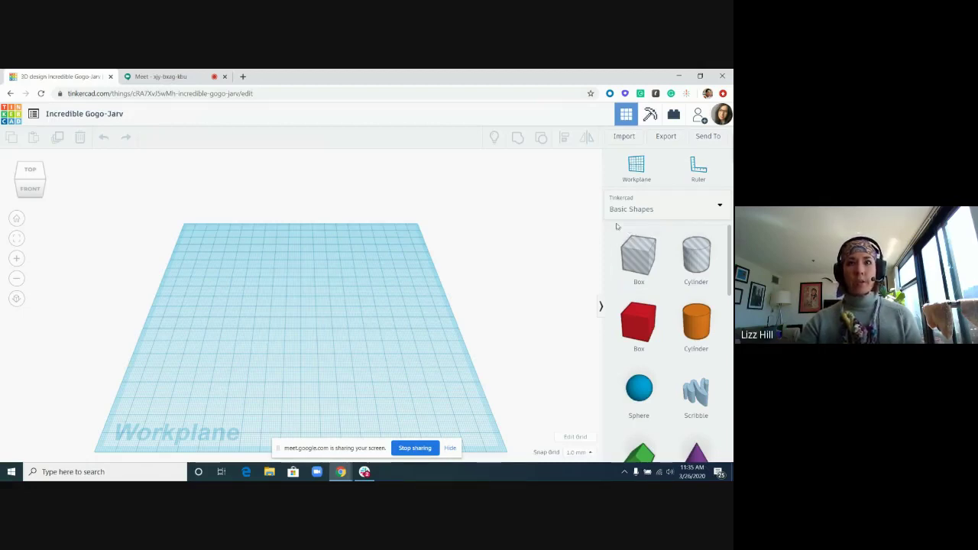
Step: Change the design title from 'Incredible Gogo-Jarv' to 'Intro To Tinkercad'
click(87, 114)
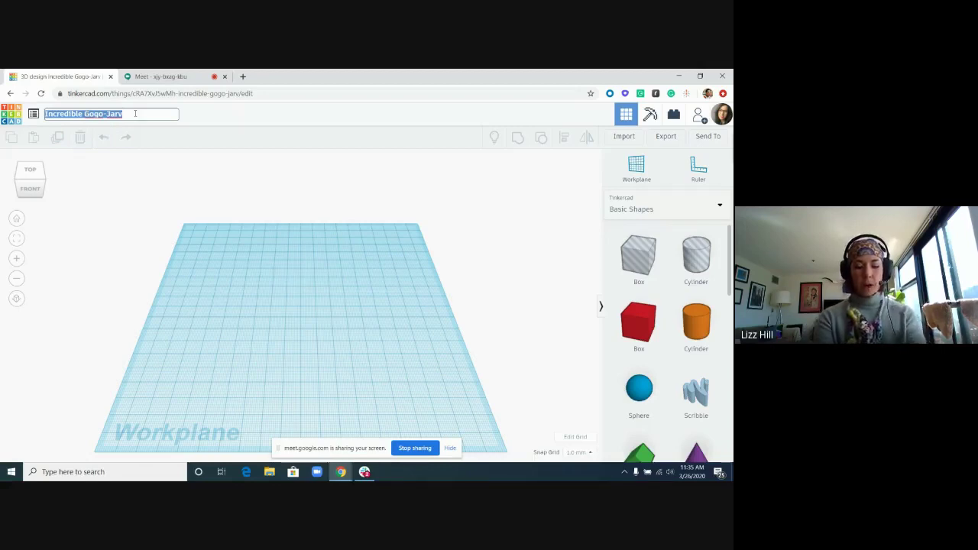
text(Intro To Tinkercad)
Step: Commit the 'Intro To Tinkercad' title so the design is saved under it
click(230, 113)
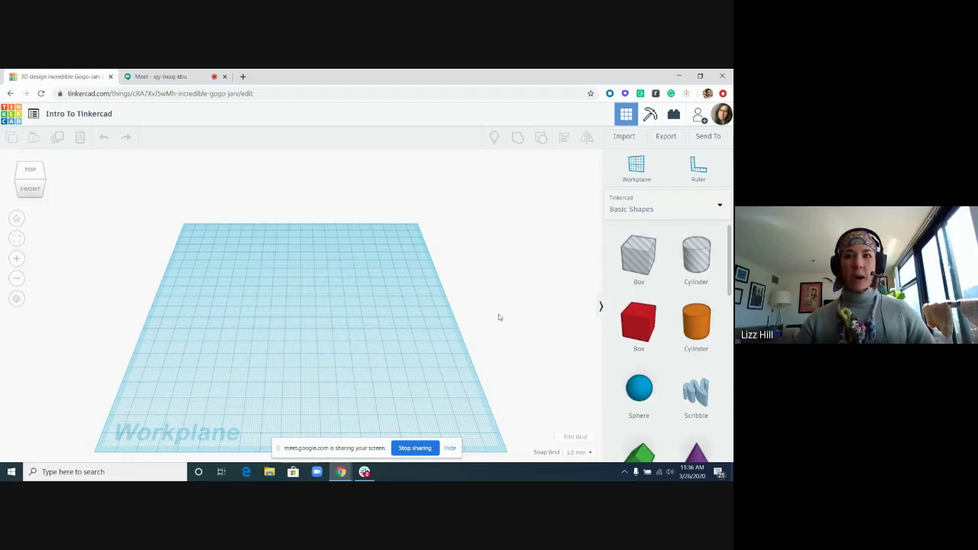
Step: Orbit to a side view of the empty workplane and zoom in and out
mouse_move(493, 318)
right_down()
mouse_move(254, 301)
mouse_move(512, 305)
mouse_move(331, 303)
mouse_move(498, 308)
right_up()
right_drag(568, 308, 411, 321)
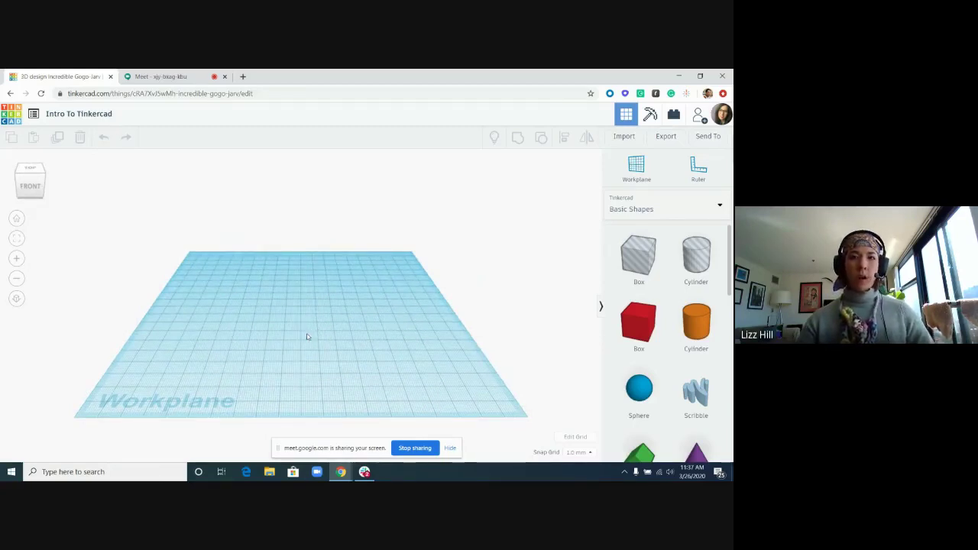
scroll(306, 339, up, 5)
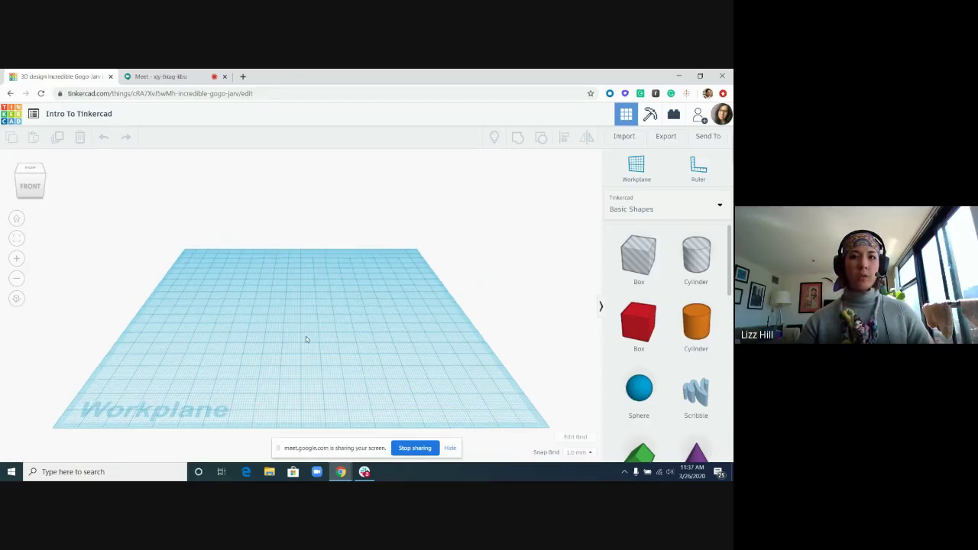
scroll(306, 339, up, 2)
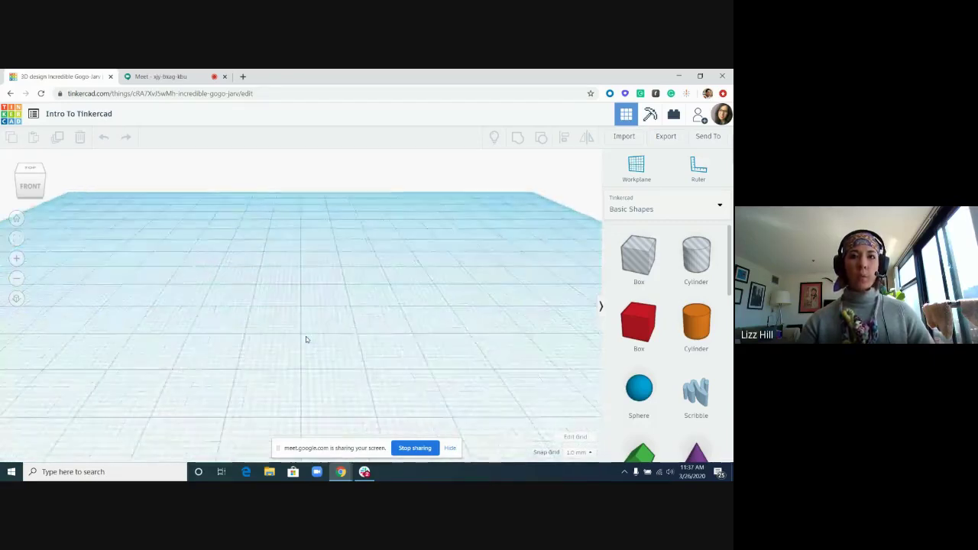
scroll(306, 339, down, 2)
scroll(305, 339, down, 6)
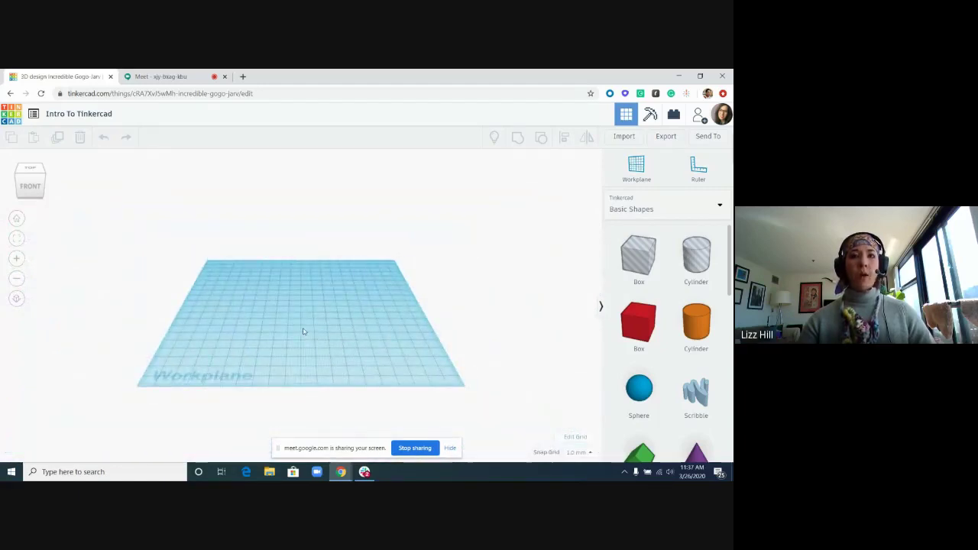
Step: Zoom in and out further, then orbit the workplane to a new angle
scroll(302, 331, up, 4)
scroll(302, 330, down, 3)
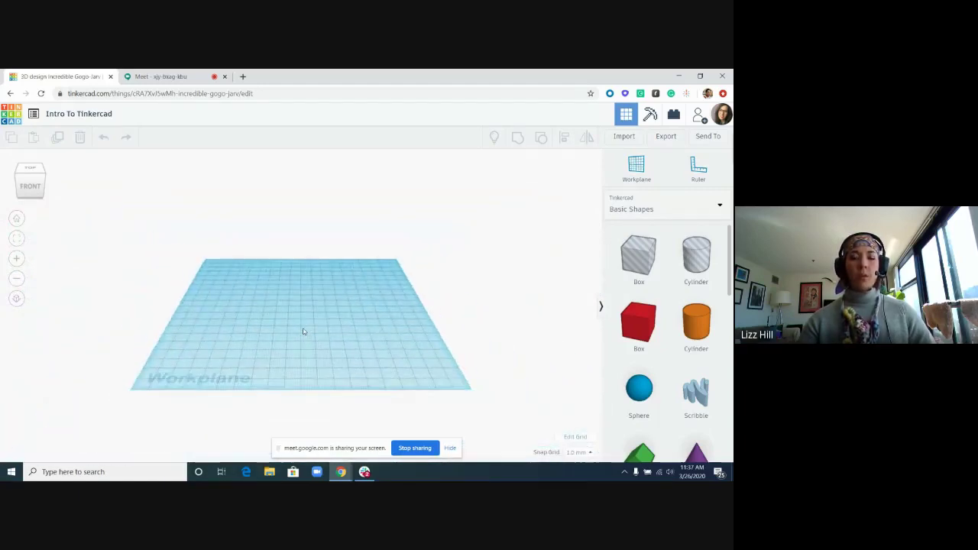
scroll(303, 331, up, 2)
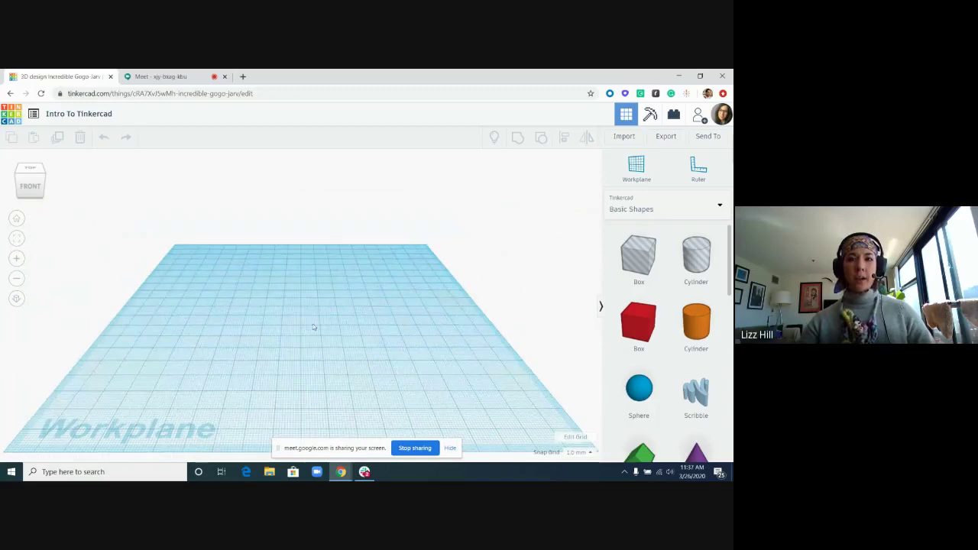
scroll(310, 340, up, 2)
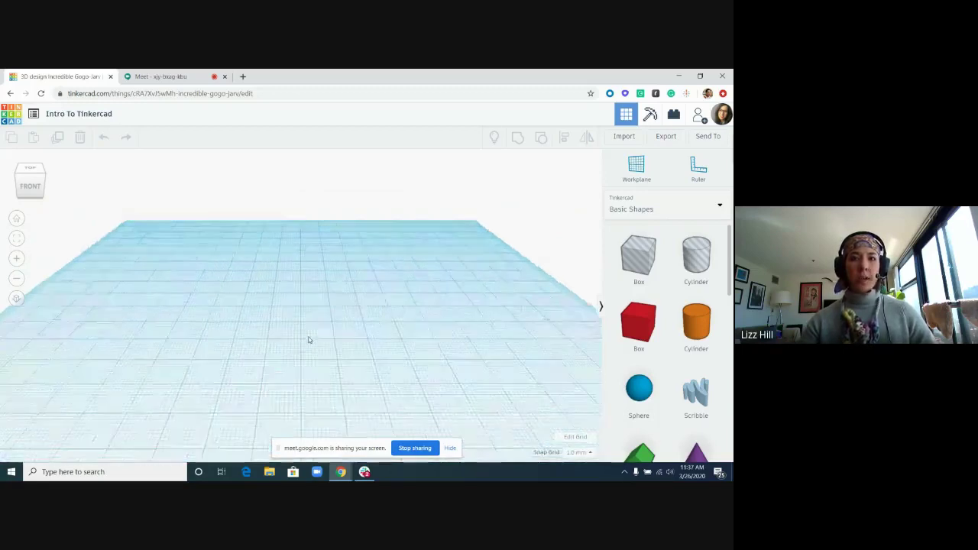
scroll(309, 340, down, 3)
scroll(309, 340, up, 3)
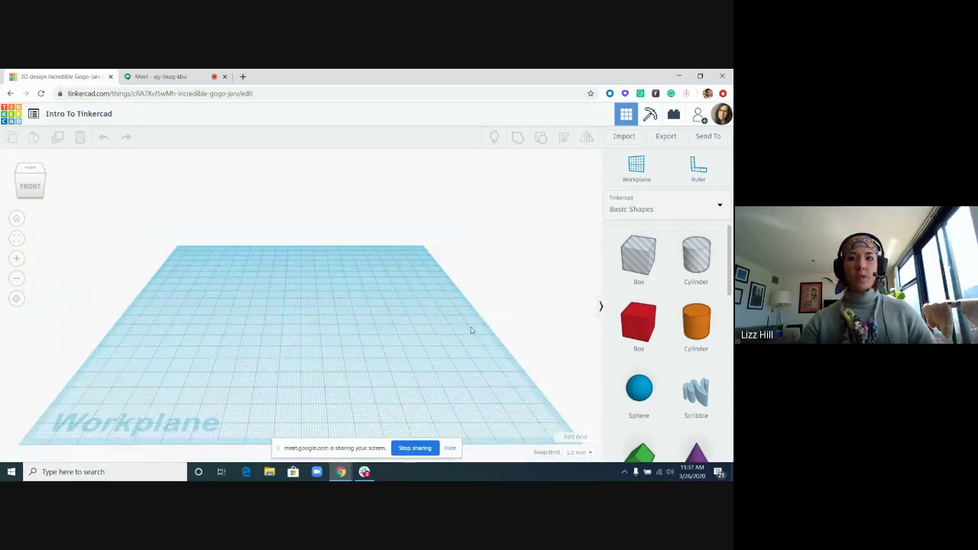
right_drag(478, 328, 419, 341)
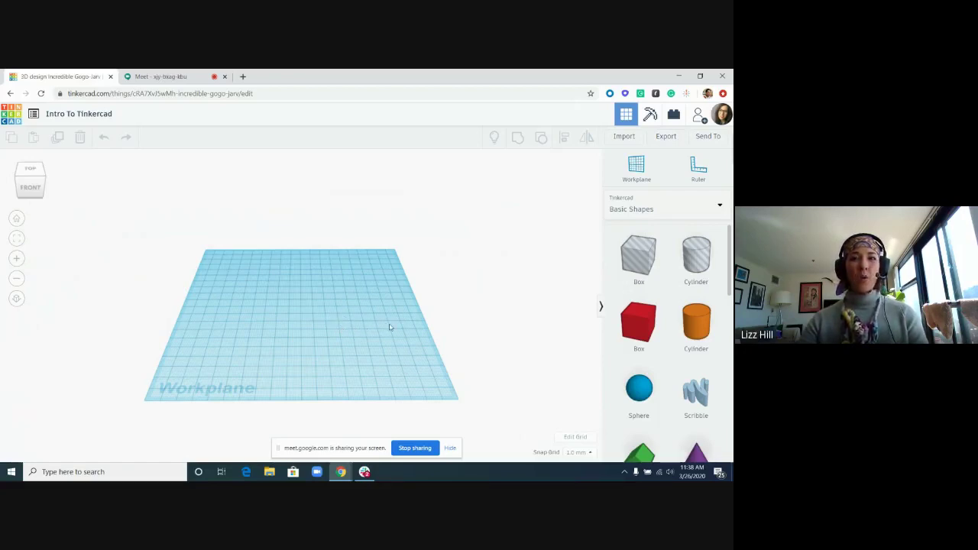
Step: Pan the view sideways so the empty workplane sits centred
middle_drag(389, 329, 375, 312)
Step: Zoom out, orbit toward an isometric angle, pan and re-zoom to centre the workplane
scroll(374, 312, down, 3)
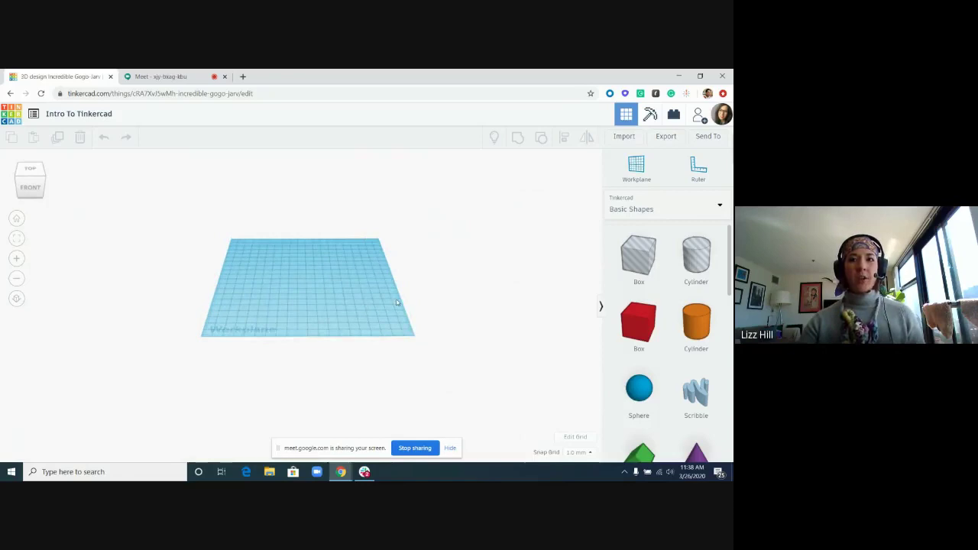
mouse_move(397, 306)
right_down()
mouse_move(329, 302)
mouse_move(442, 304)
mouse_move(383, 307)
right_up()
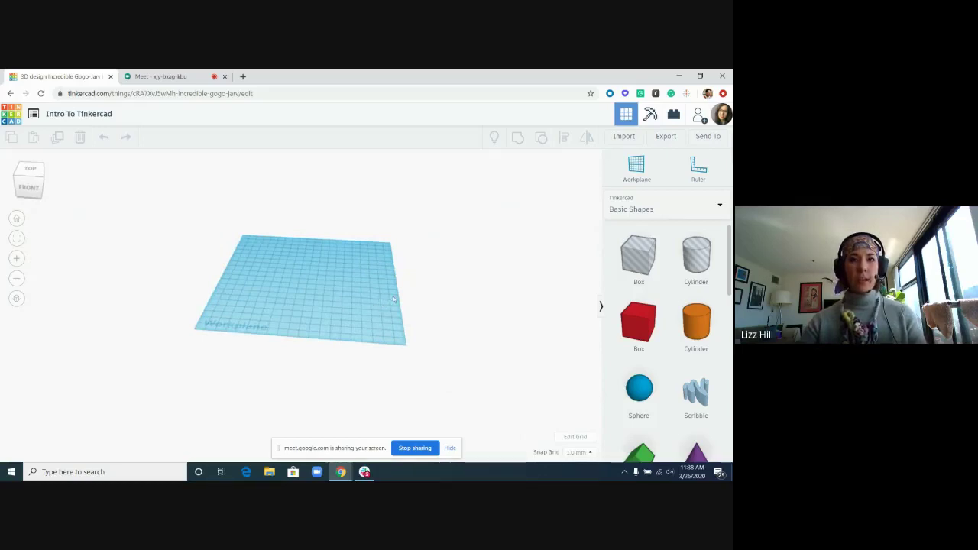
middle_drag(393, 301, 443, 308)
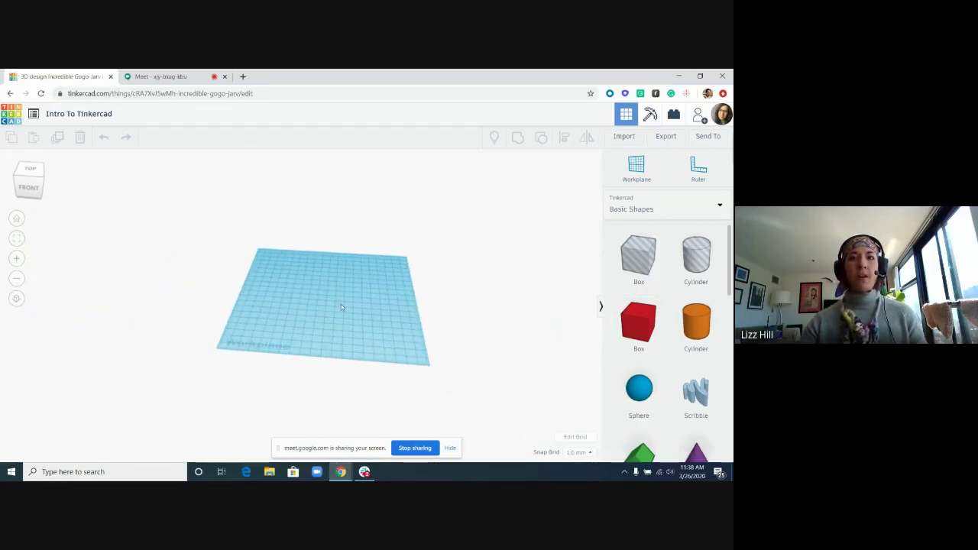
scroll(344, 309, up, 4)
scroll(405, 338, down, 3)
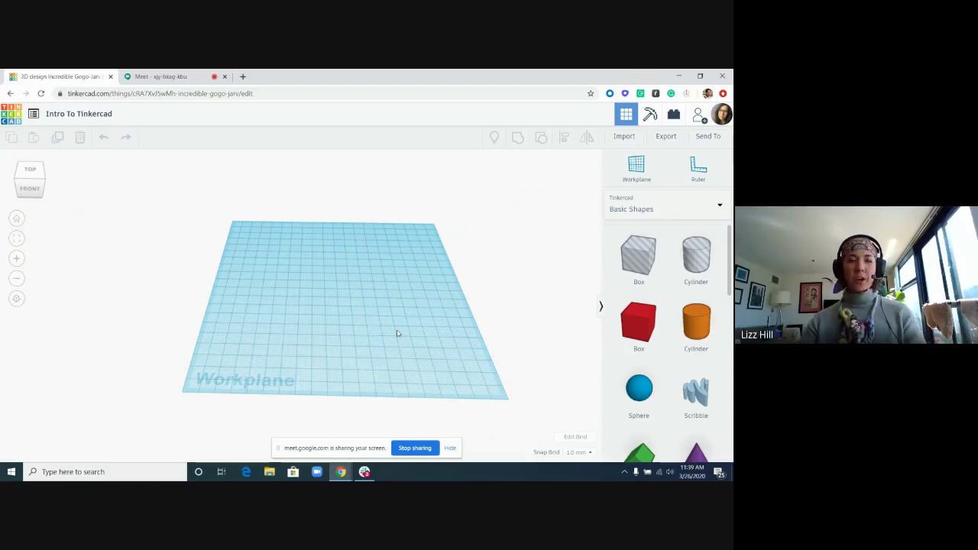
Step: Orbit the workplane to a new angle and zoom out slightly
right_drag(433, 323, 351, 298)
scroll(350, 298, down, 3)
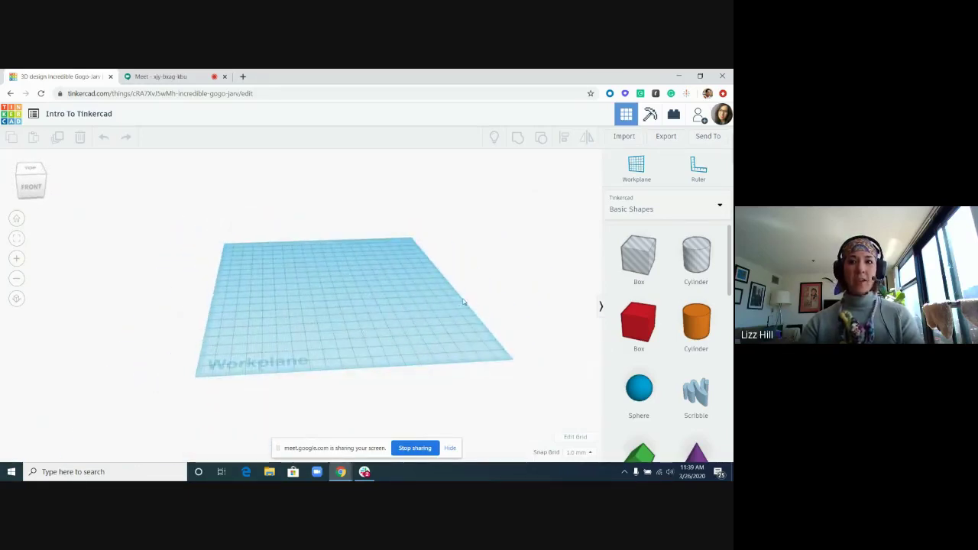
right_drag(466, 306, 456, 327)
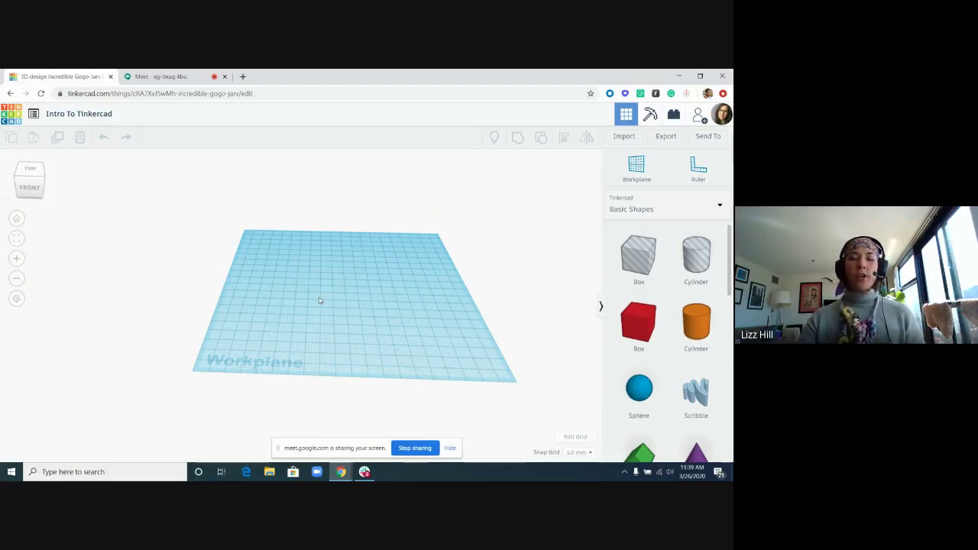
Step: Orbit underneath the workplane, then settle on a wide tilted perspective
right_drag(340, 328, 716, 341)
right_drag(273, 305, 528, 279)
right_drag(475, 297, 336, 321)
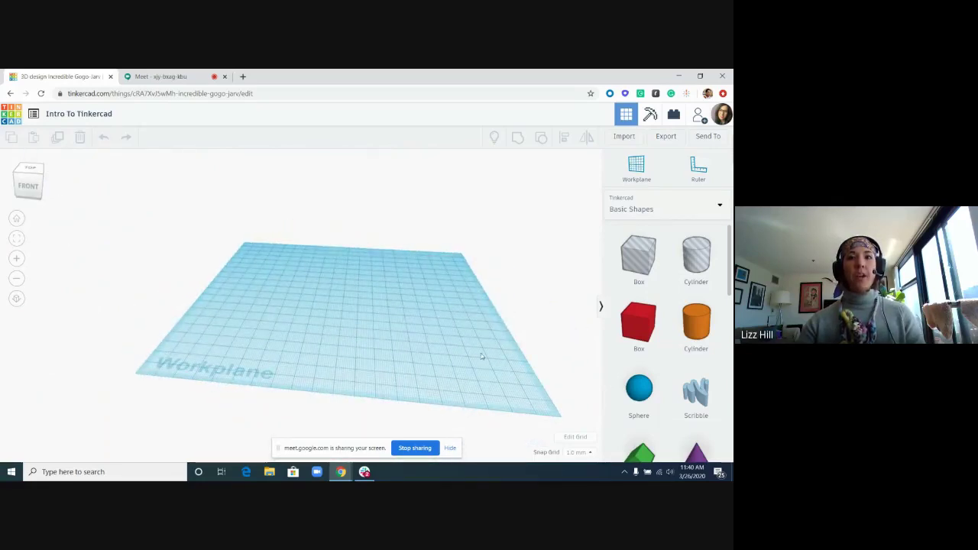
mouse_move(507, 355)
right_down()
mouse_move(371, 345)
mouse_move(497, 352)
right_up()
right_drag(359, 333, 393, 331)
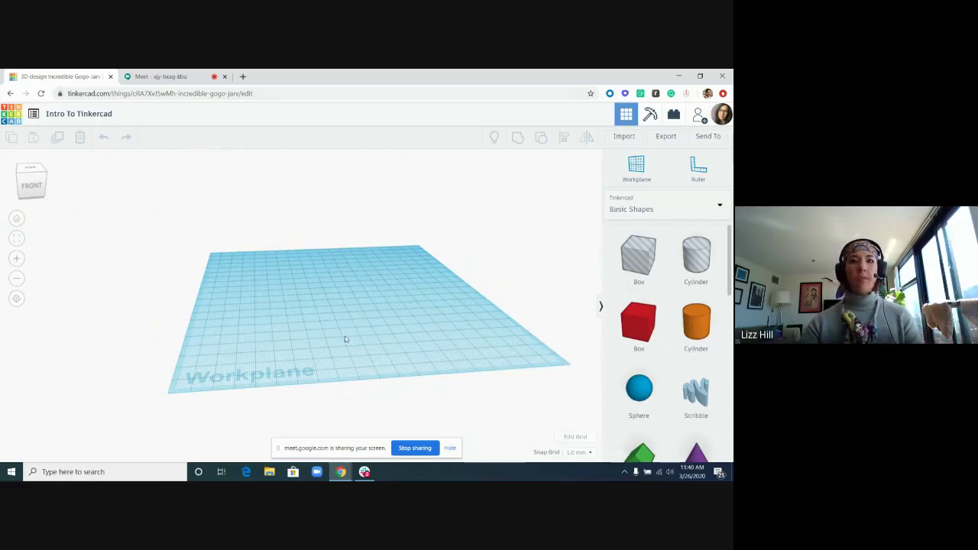
Step: Use the view cube for top and right edge-on views, then orbit to an angled view
click(23, 173)
drag(22, 178, 20, 178)
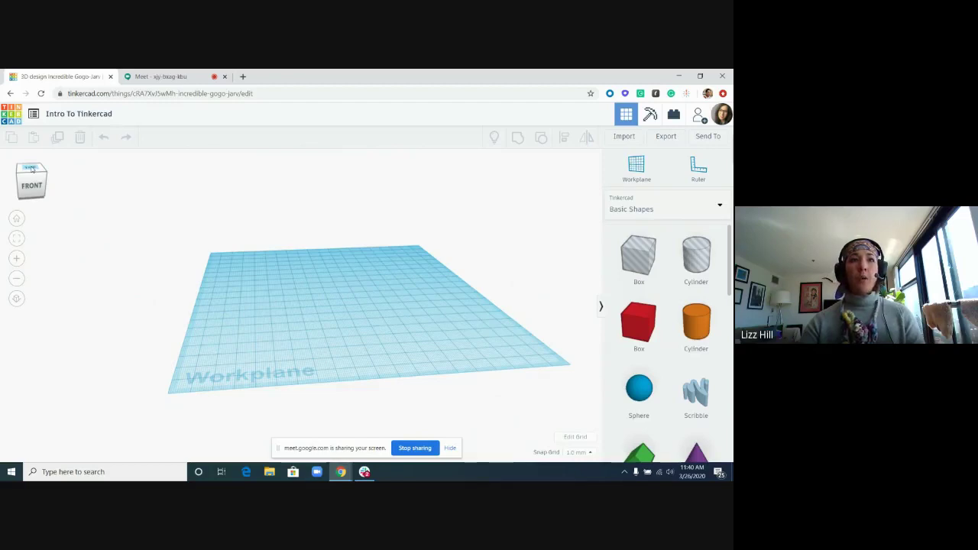
click(31, 168)
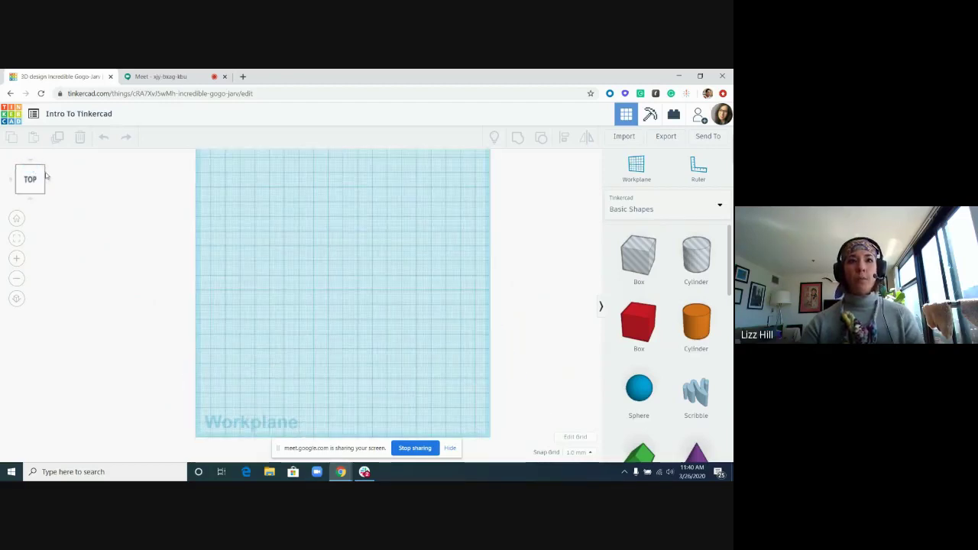
click(40, 192)
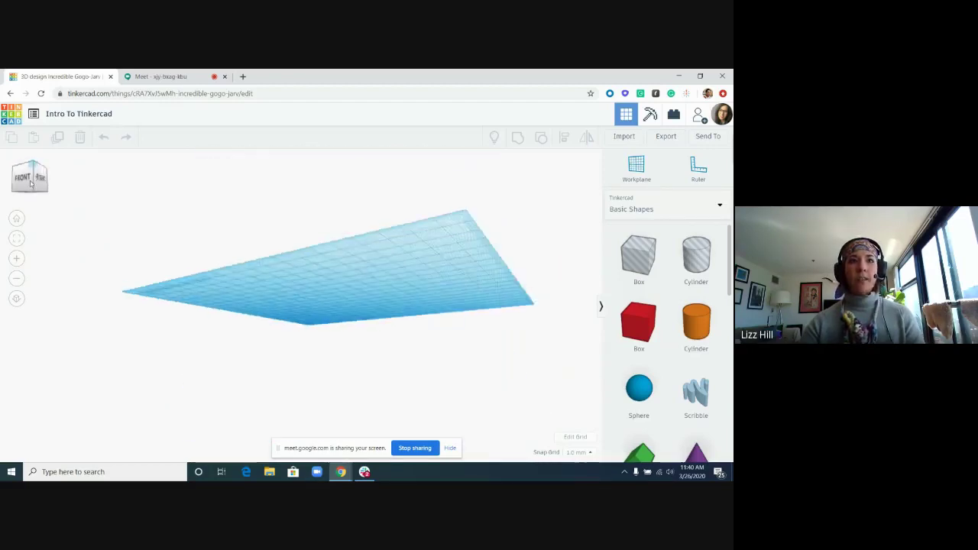
click(29, 184)
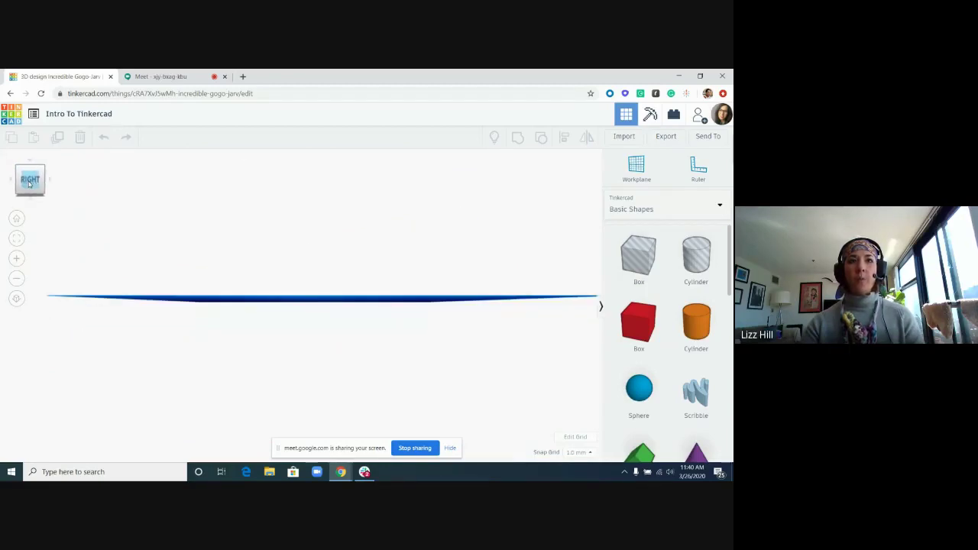
mouse_move(31, 180)
mouse_down()
mouse_move(63, 171)
mouse_move(30, 175)
mouse_move(54, 181)
mouse_move(39, 172)
mouse_move(42, 182)
mouse_up()
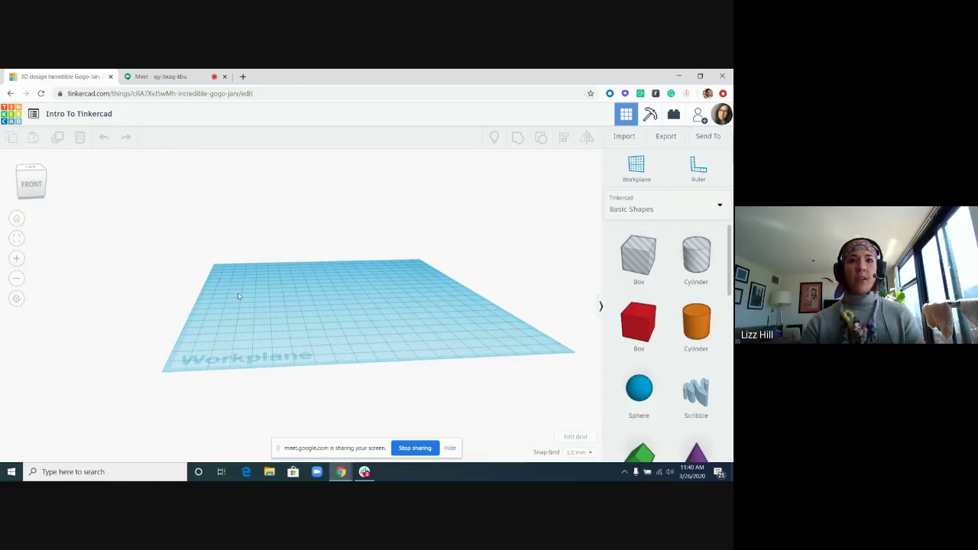
Step: Orbit beneath the workplane, then return to the default Home view
right_drag(238, 330, 185, 177)
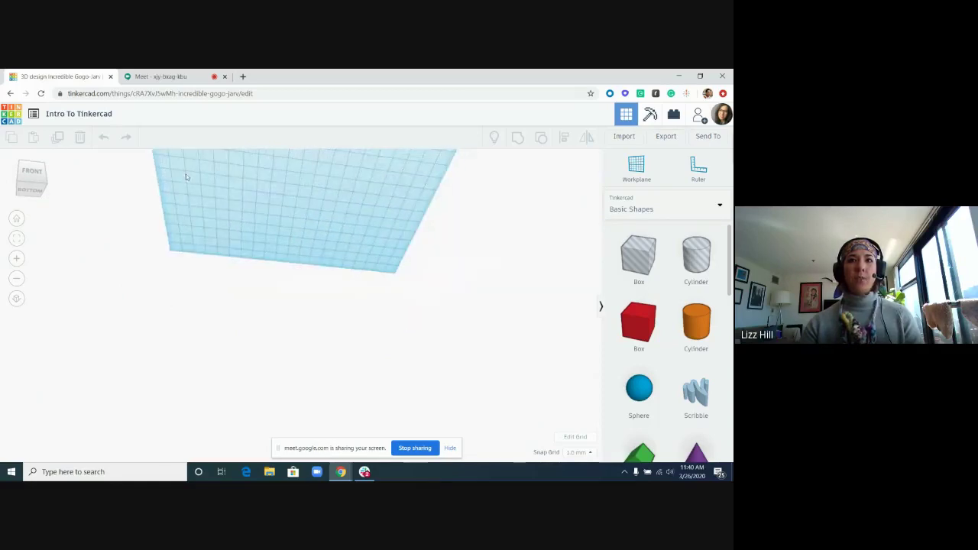
click(17, 219)
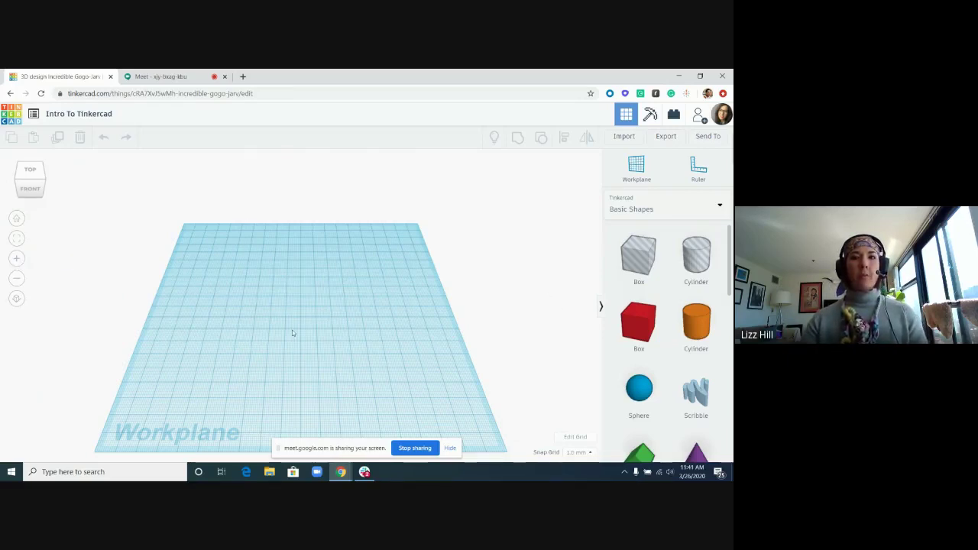
Step: Zoom in and out with the wheel and the +/− zoom buttons, ending with the full grid visible
scroll(292, 333, up, 4)
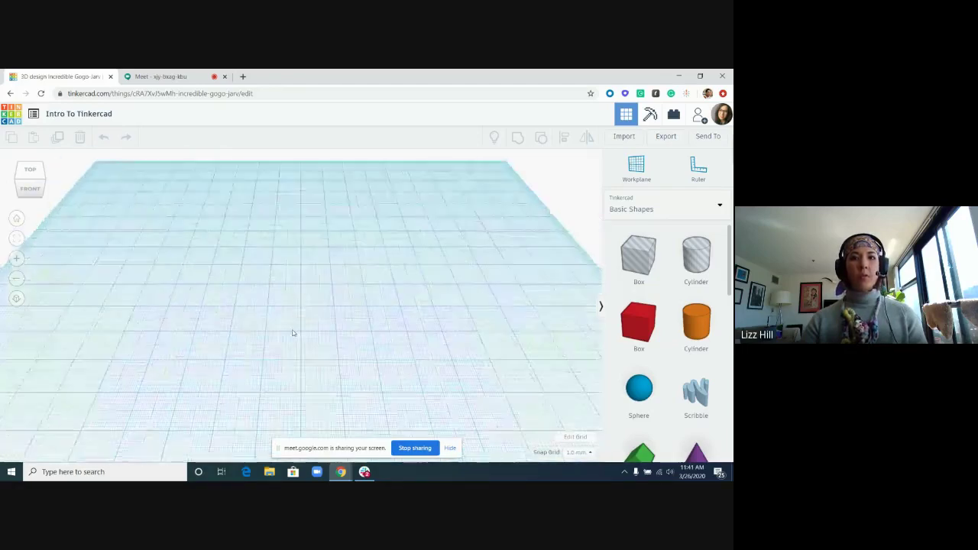
scroll(292, 333, down, 5)
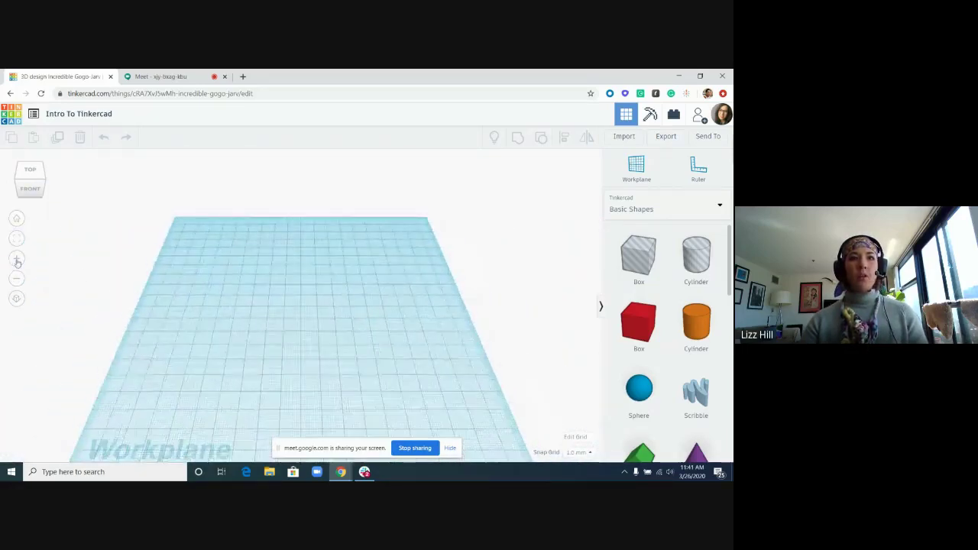
click(16, 261)
click(17, 262)
click(17, 261)
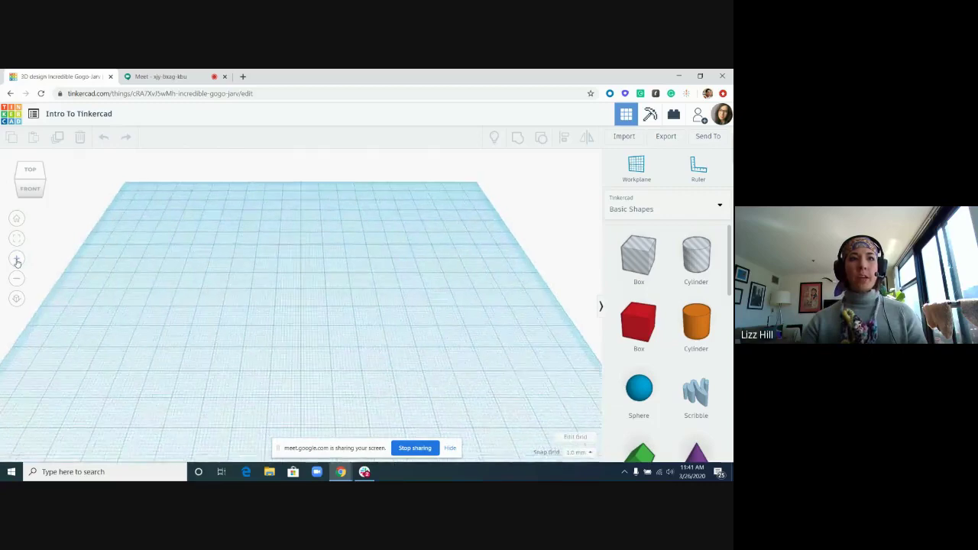
click(16, 279)
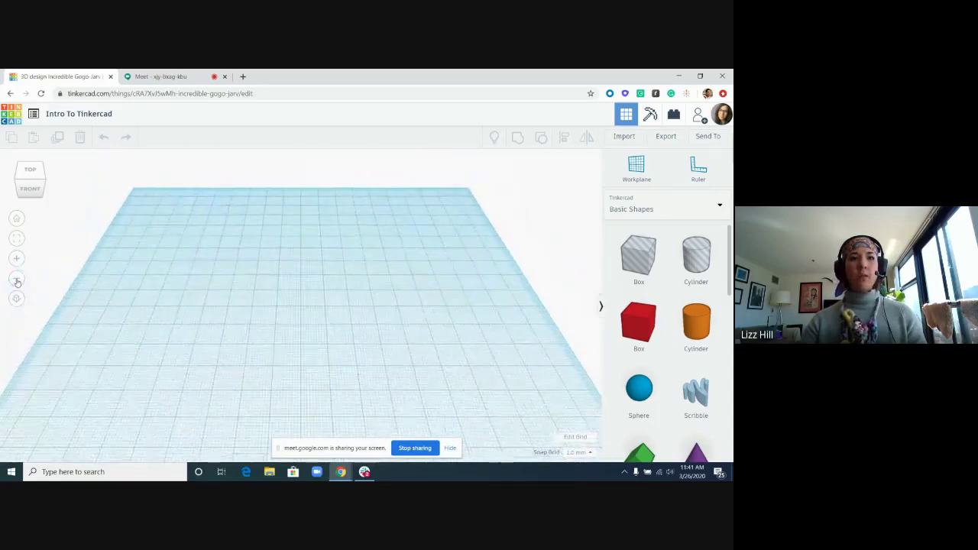
click(17, 280)
click(17, 279)
click(17, 279)
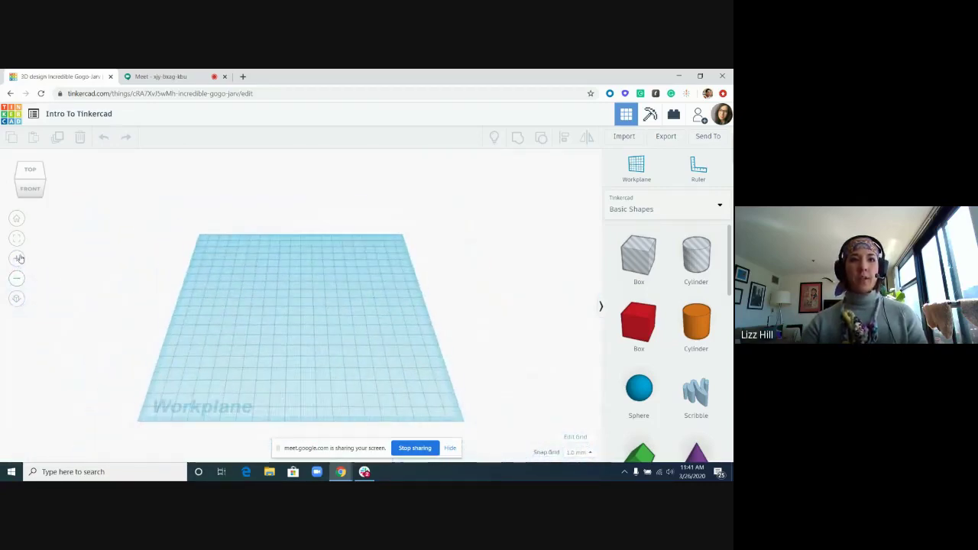
click(16, 260)
click(16, 279)
click(17, 263)
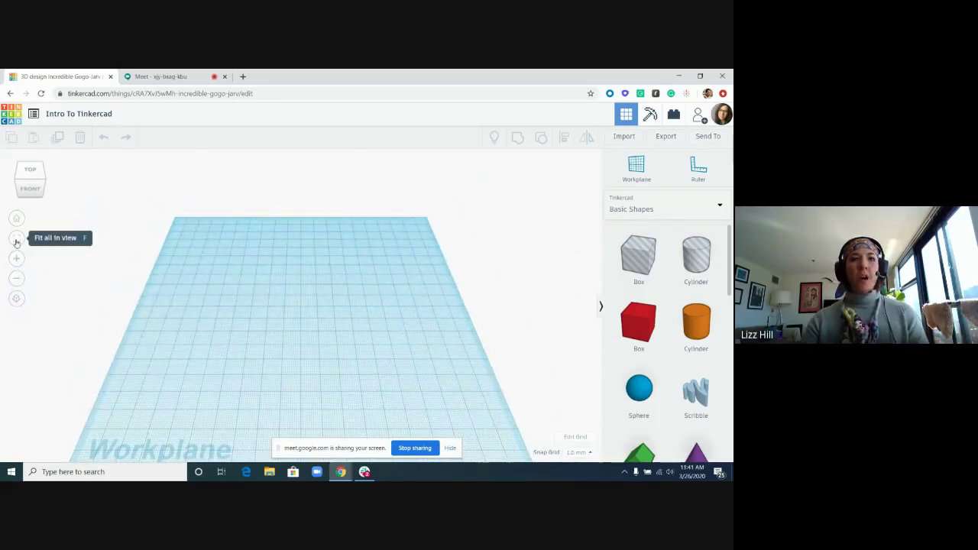
Step: Place a red box at the centre of the workplane and view it from a low angle
drag(638, 324, 267, 329)
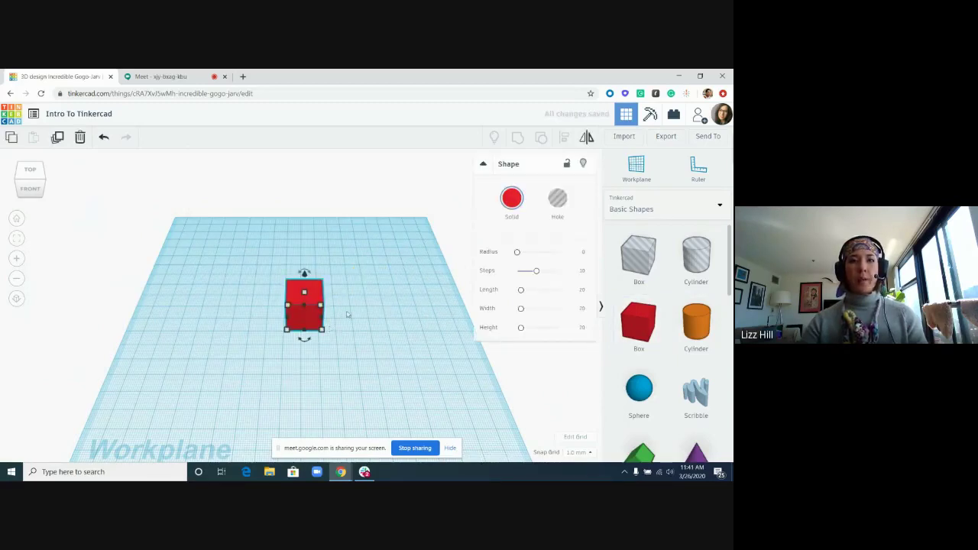
click(376, 318)
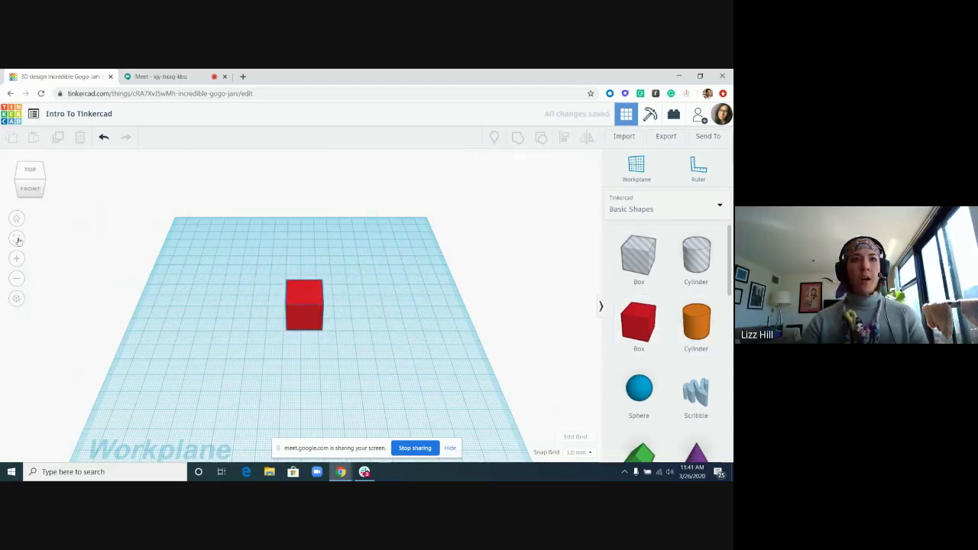
right_drag(271, 333, 463, 250)
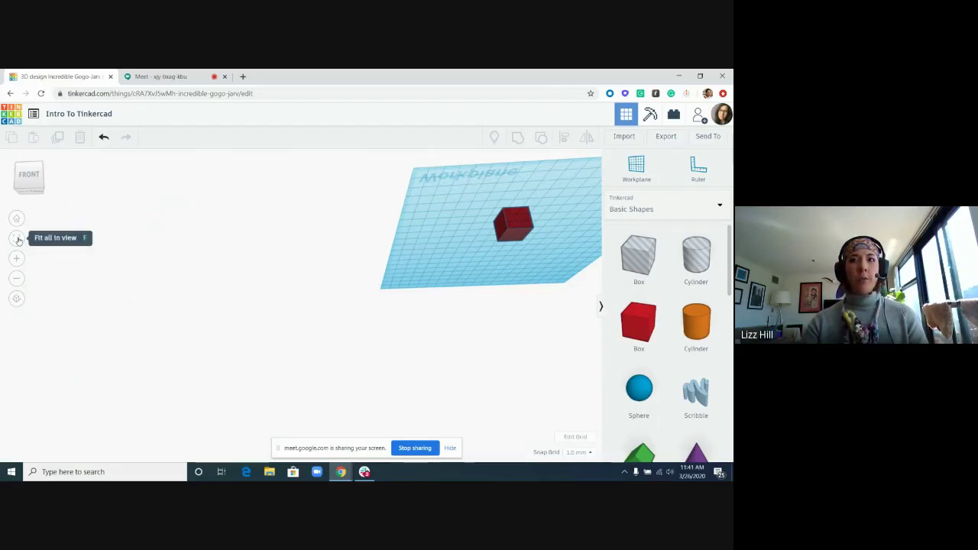
Step: Fit the red box in view, orbit above it, then return to Home view and refit
click(19, 239)
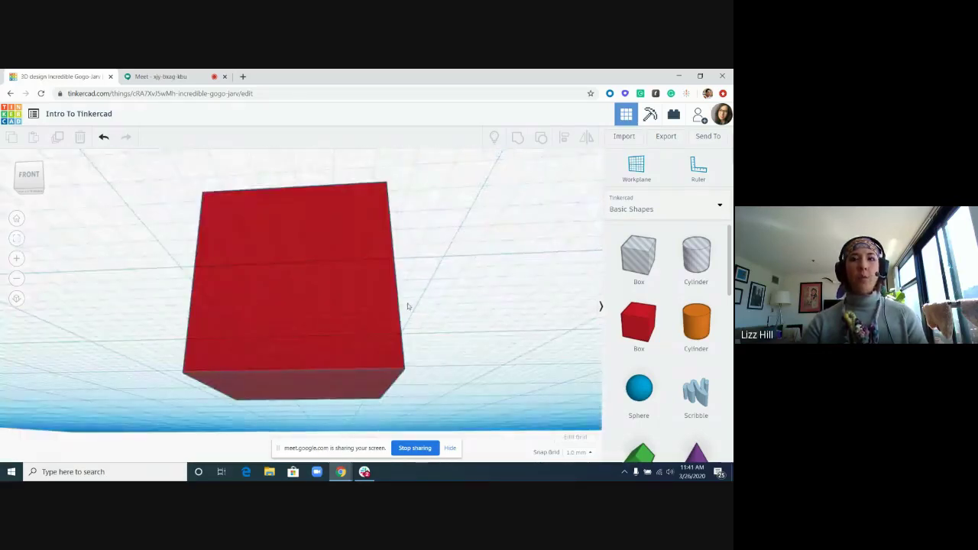
right_drag(428, 311, 412, 351)
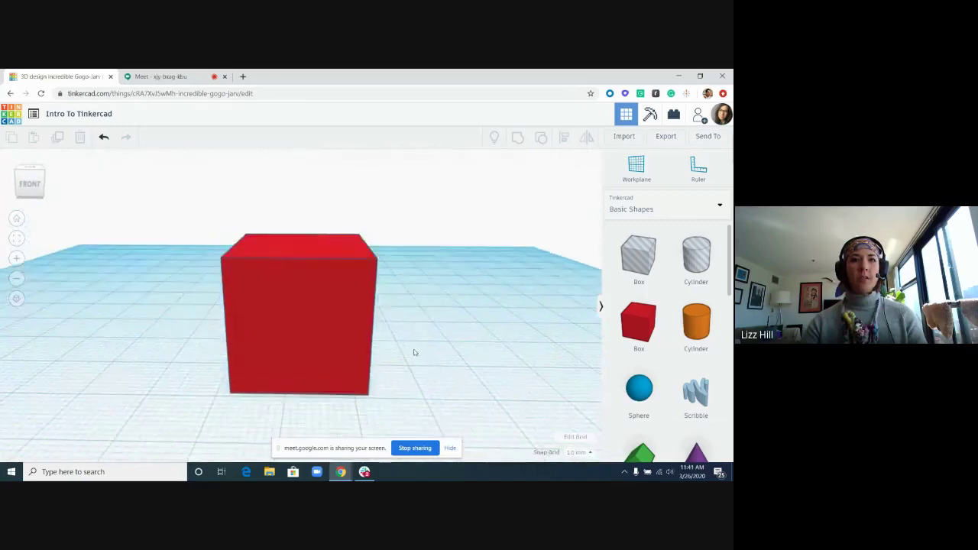
click(17, 222)
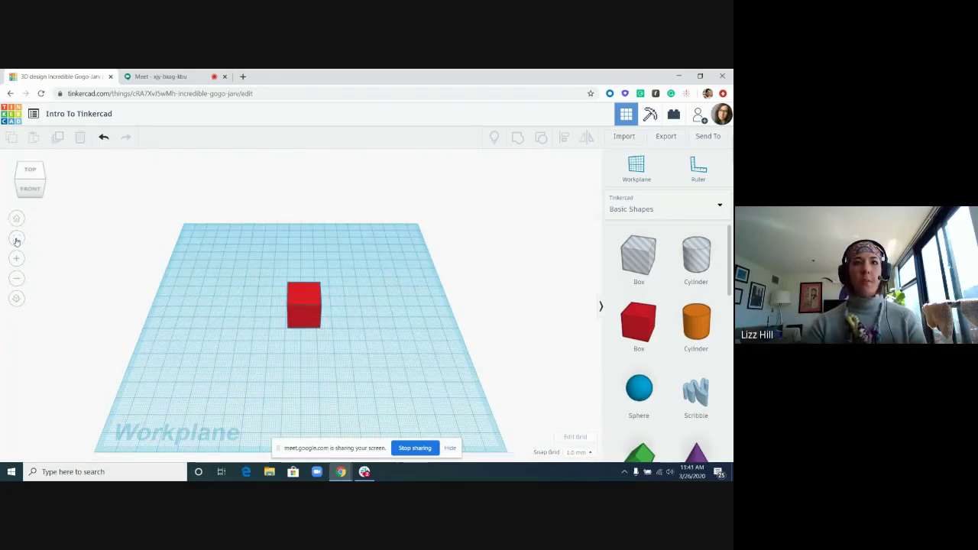
click(16, 239)
click(16, 239)
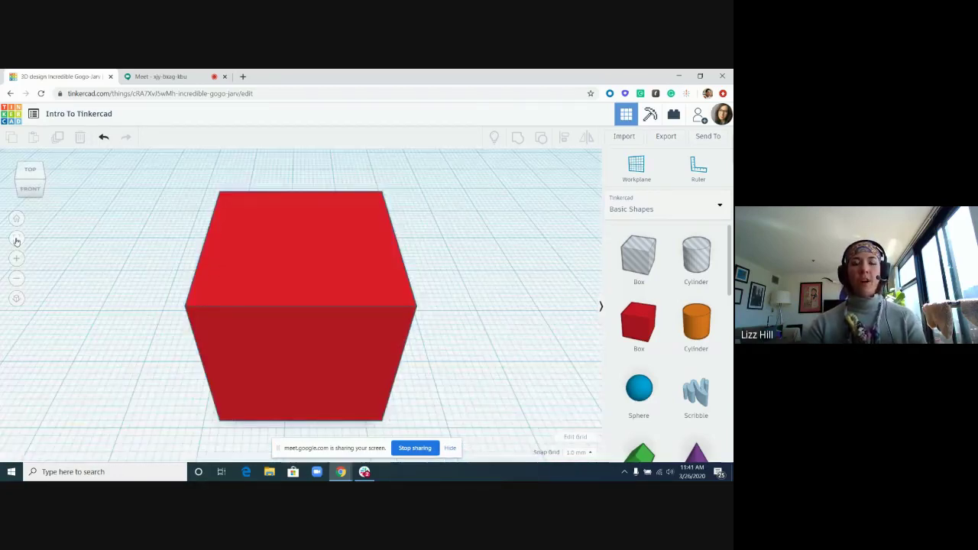
Step: Drop an orange cylinder beside the red box and fit it in view
scroll(462, 280, down, 5)
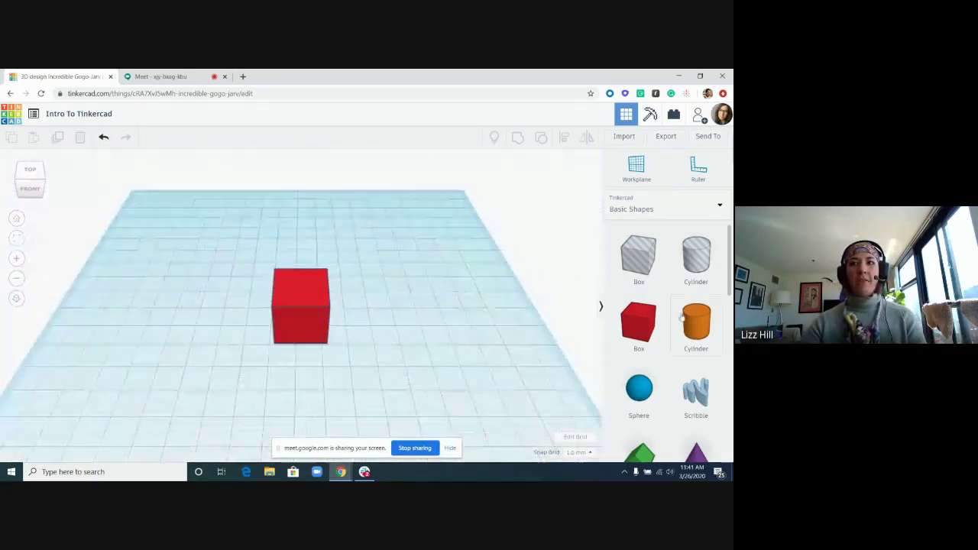
drag(696, 320, 547, 402)
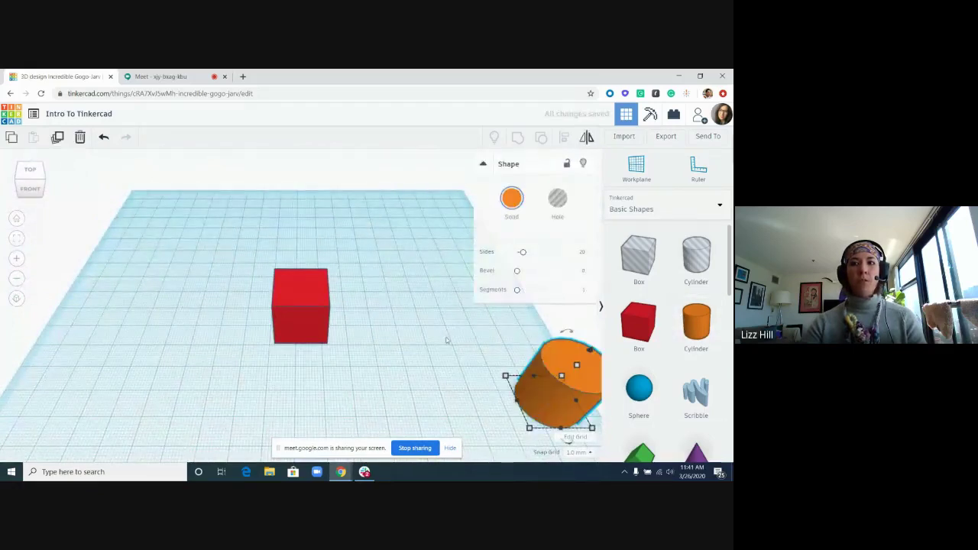
right_drag(455, 340, 598, 173)
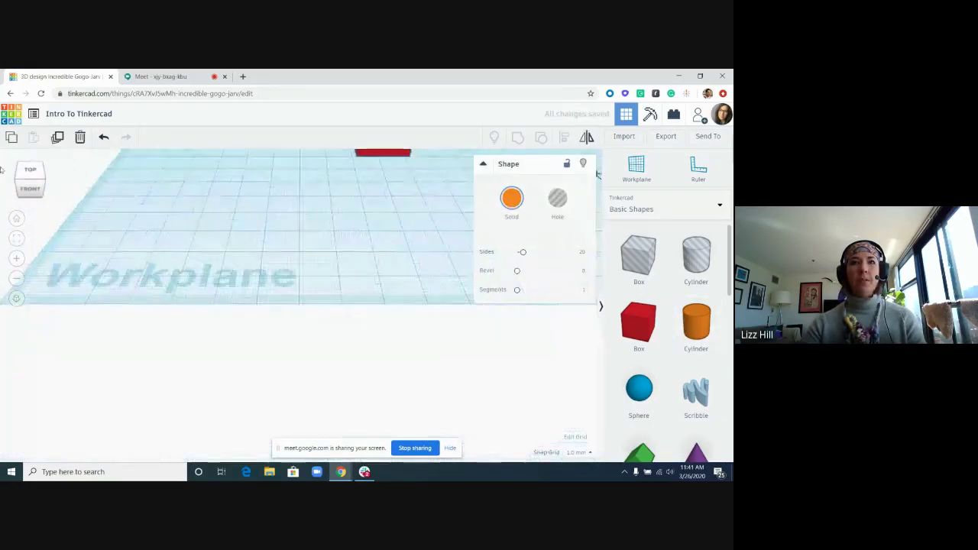
click(16, 239)
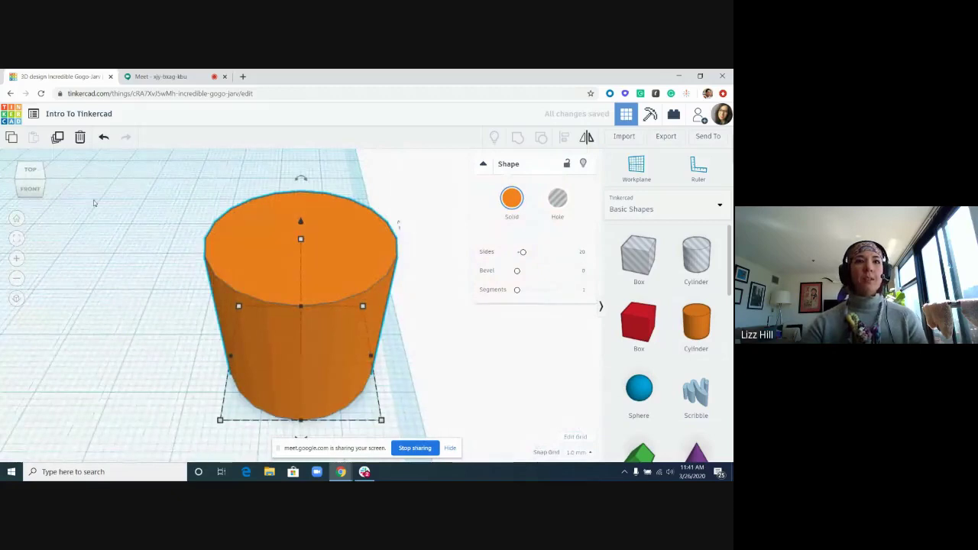
Step: Orbit around the box and cylinder, then delete the orange cylinder
click(456, 363)
scroll(456, 363, down, 2)
scroll(455, 363, down, 1)
right_drag(399, 343, 219, 151)
click(17, 239)
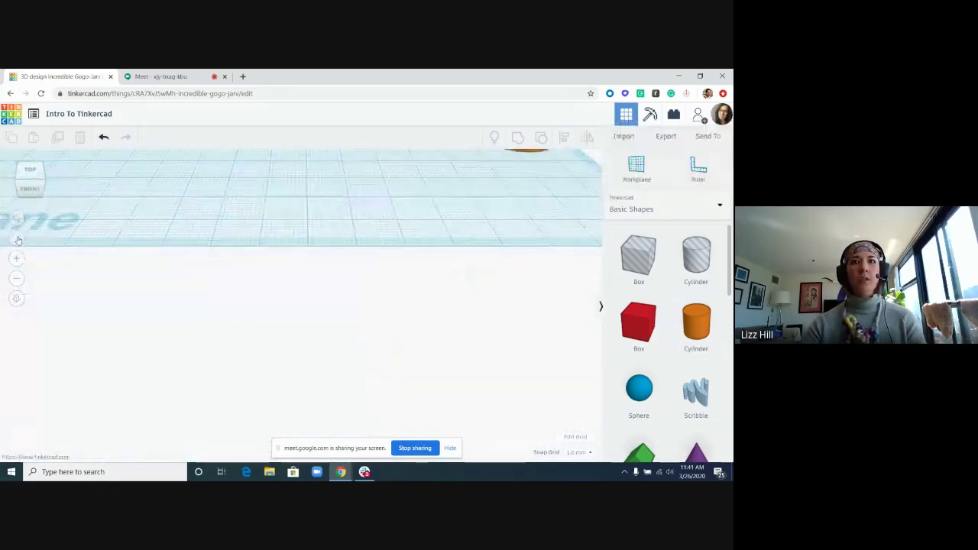
click(17, 239)
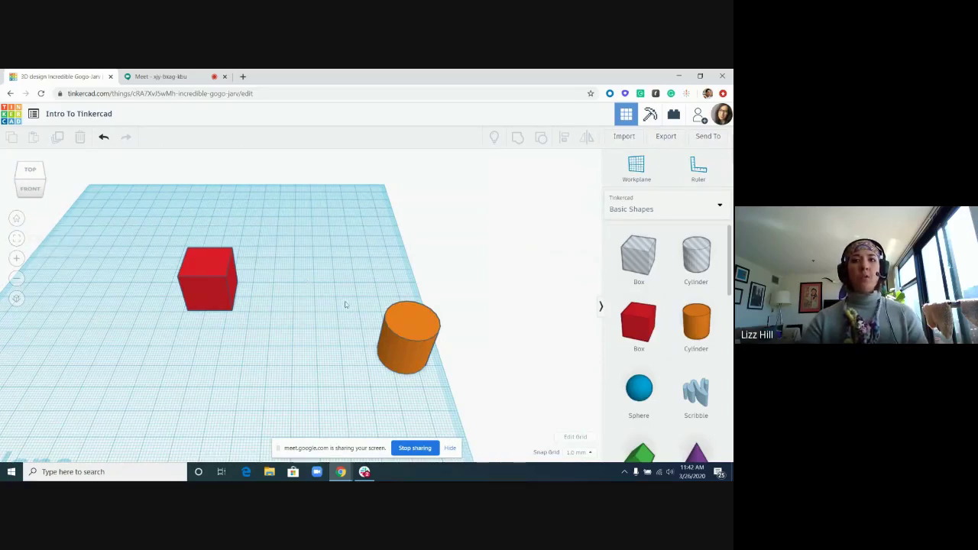
click(404, 334)
key(Delete)
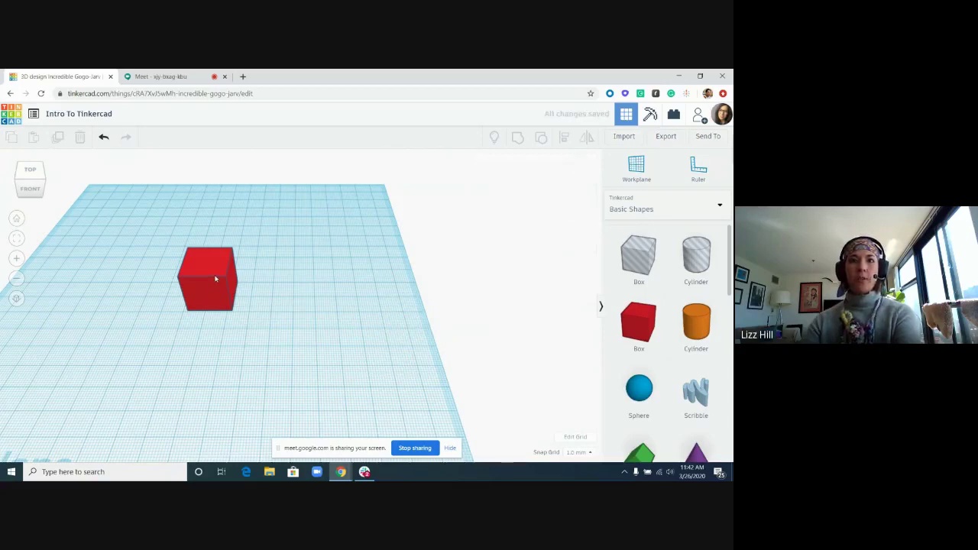
click(216, 279)
key(Delete)
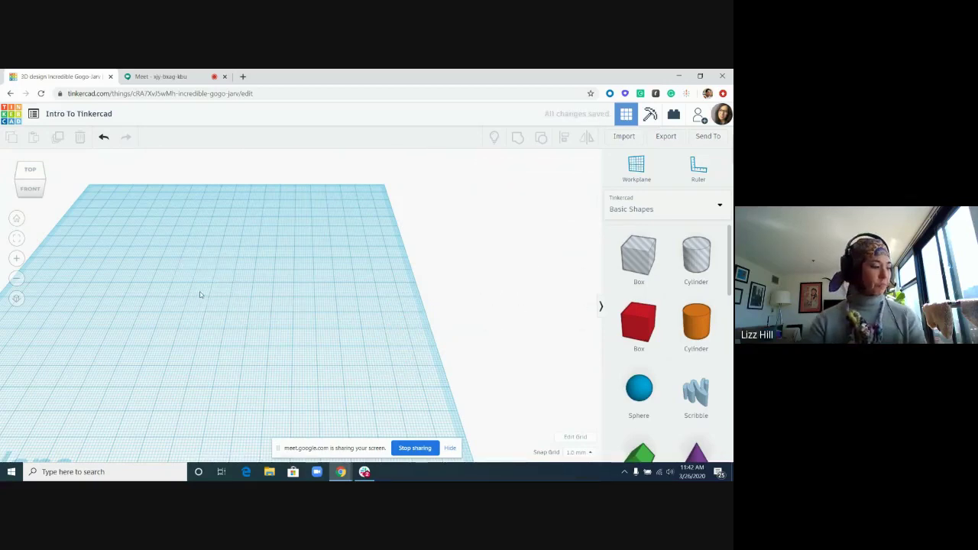
right_drag(200, 294, 61, 291)
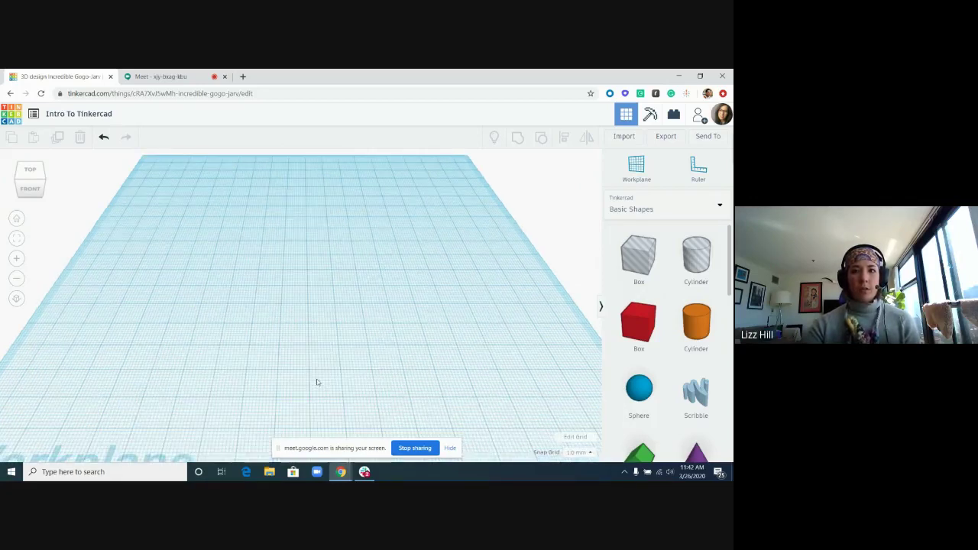
scroll(317, 382, up, 5)
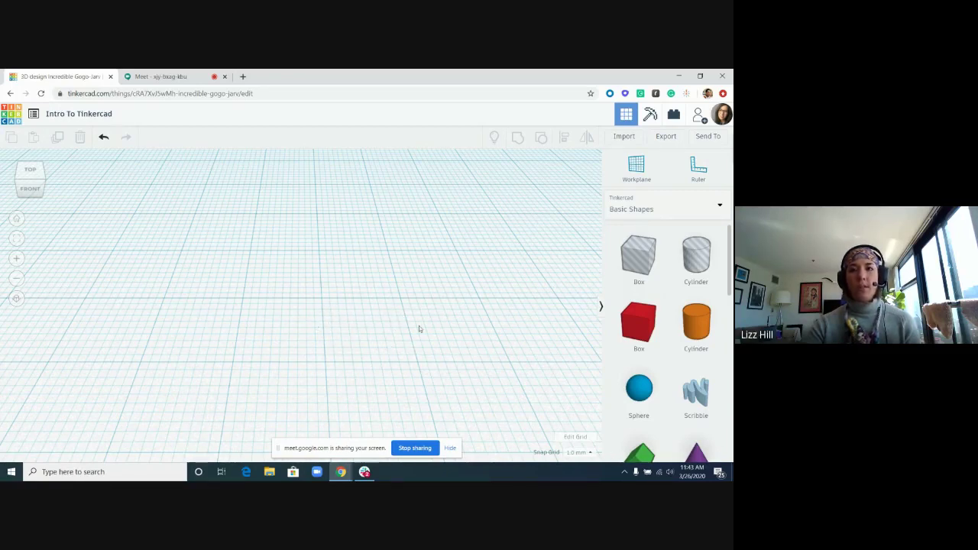
scroll(380, 336, up, 2)
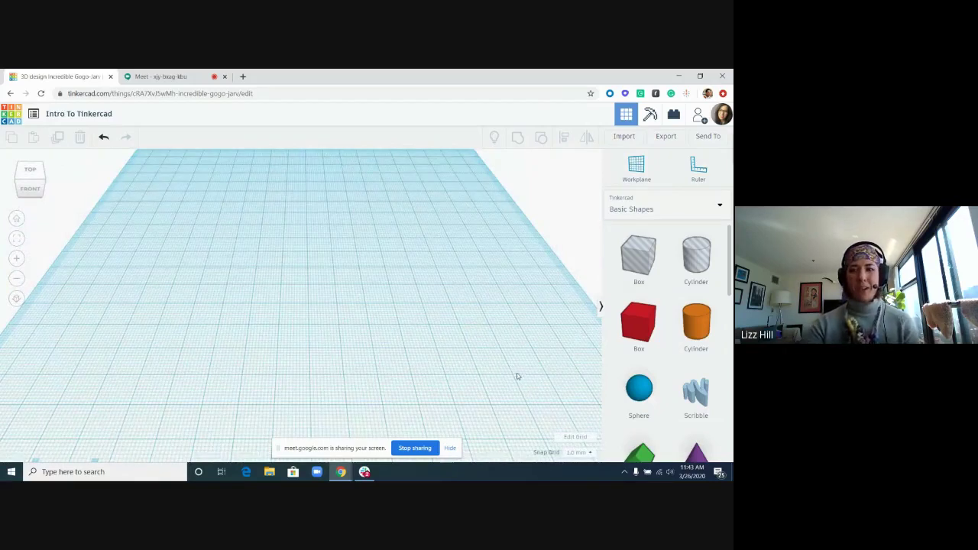
click(571, 440)
click(464, 223)
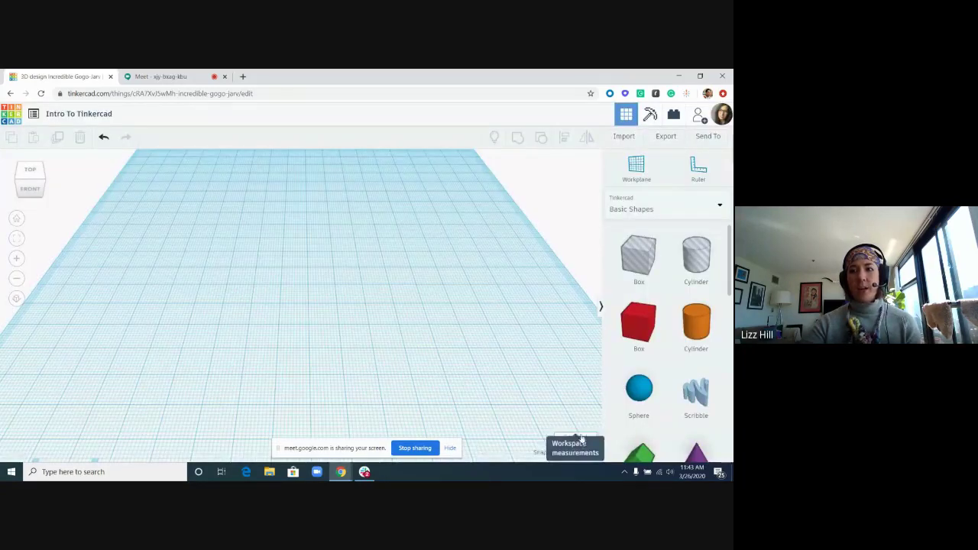
Step: Open the workplane grid properties, keeping millimetres as the grid unit
click(572, 439)
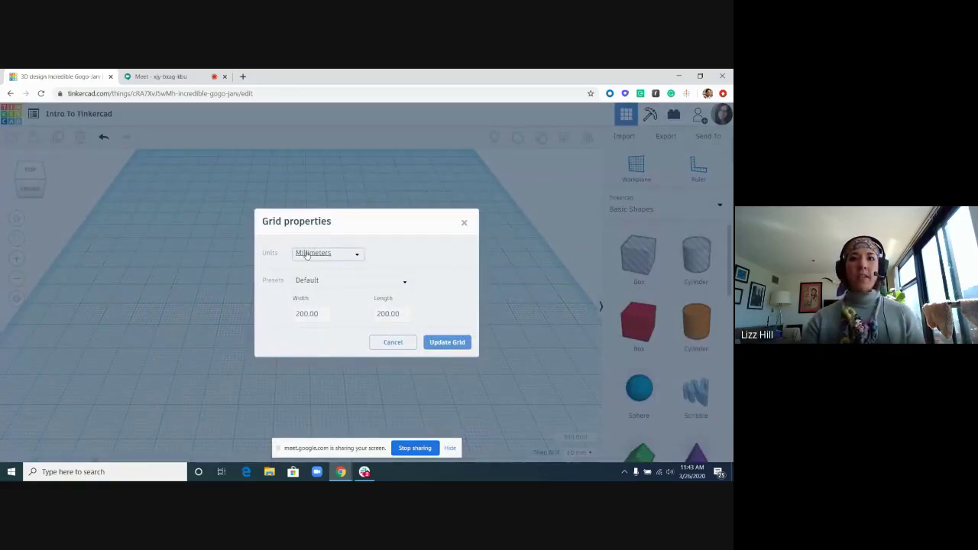
click(355, 256)
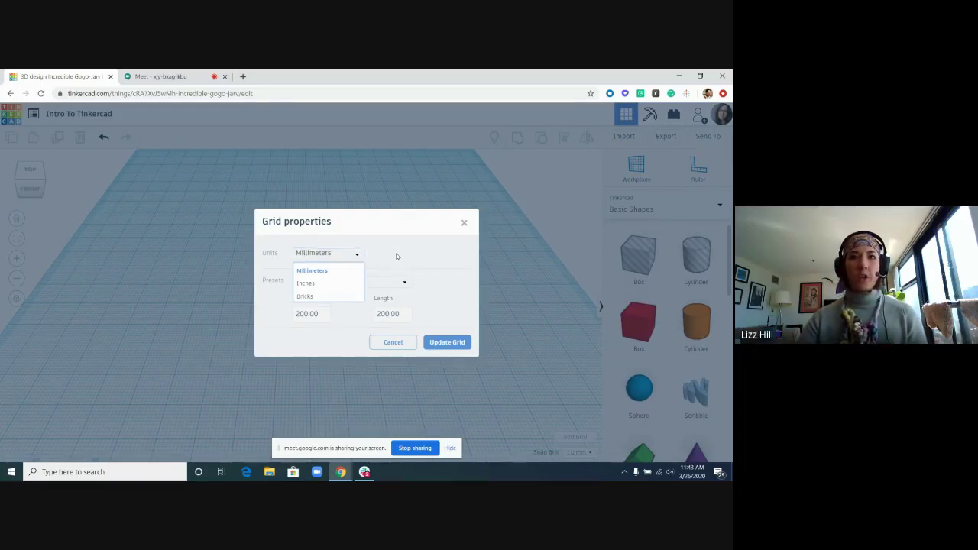
click(396, 257)
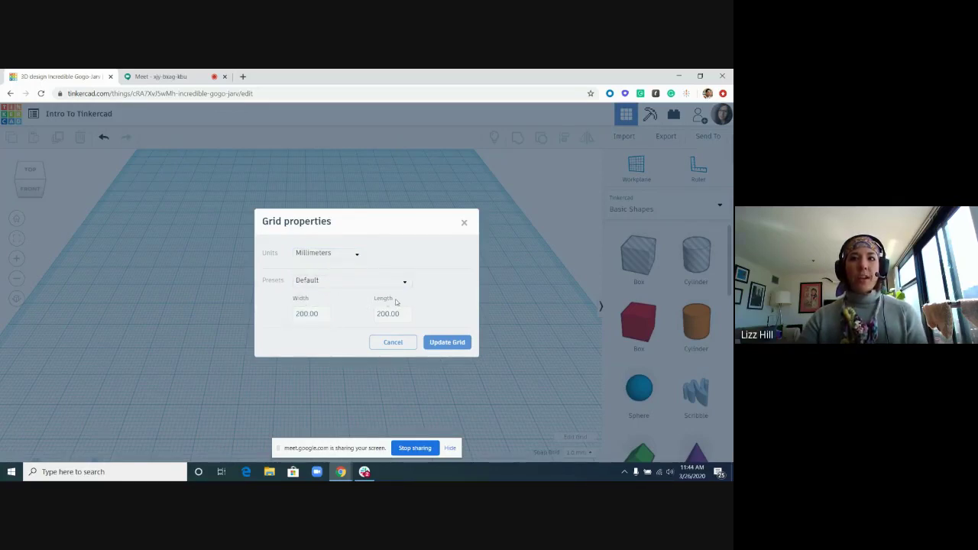
click(316, 310)
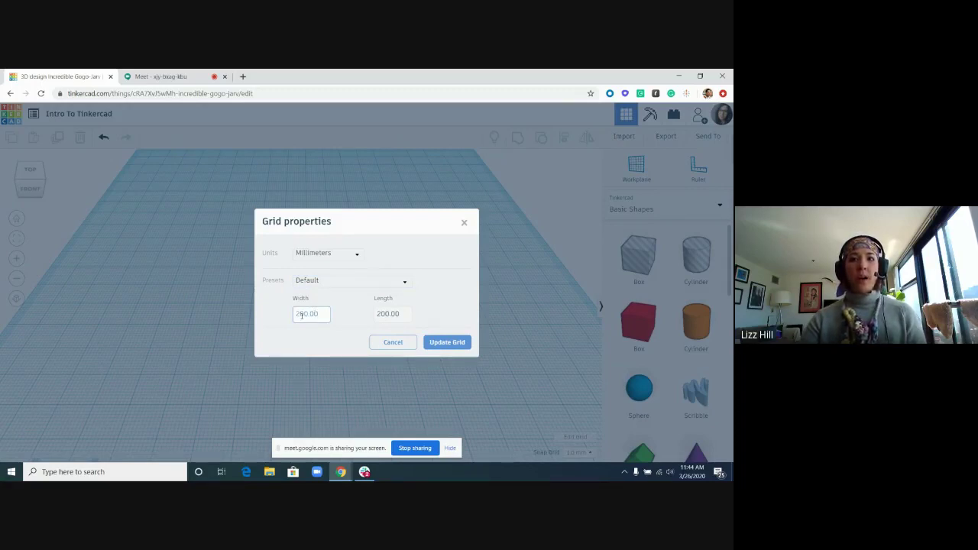
click(377, 313)
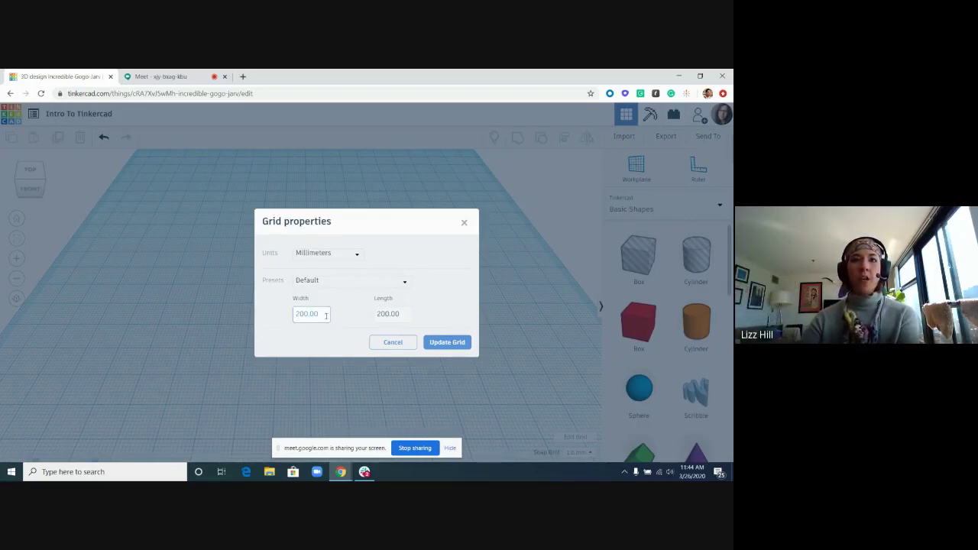
Step: Change grid width and length from 200.00 to 100.00 and update the grid
drag(325, 316, 287, 319)
click(286, 318)
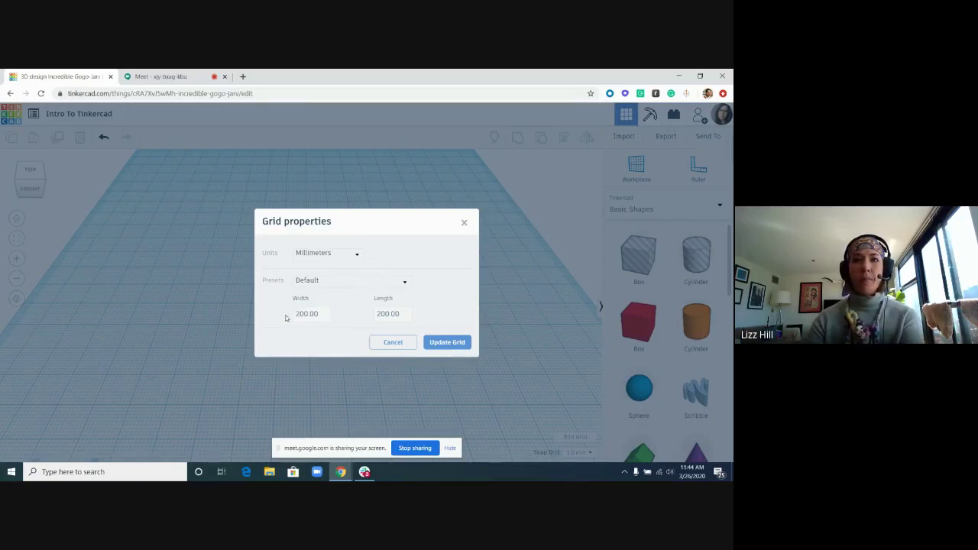
double_click(315, 314)
click(293, 319)
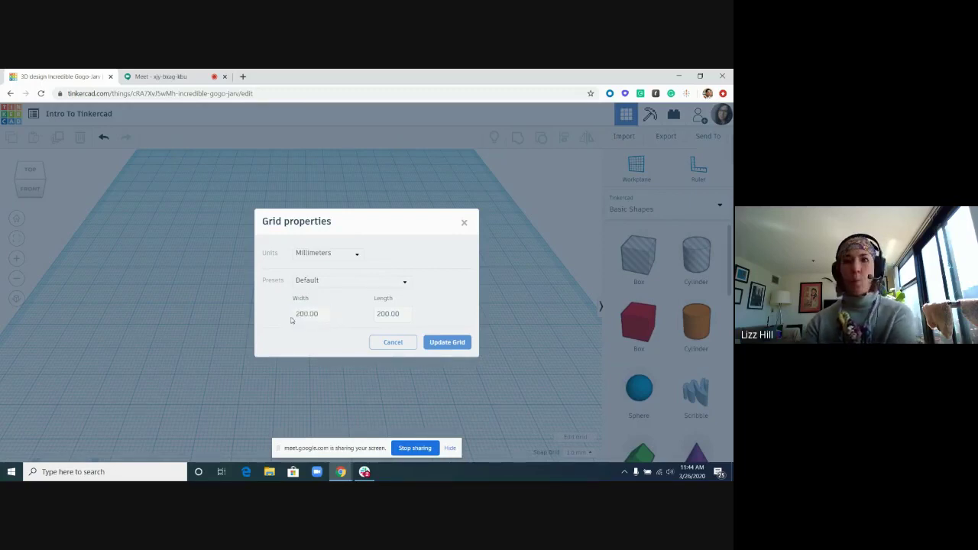
click(322, 313)
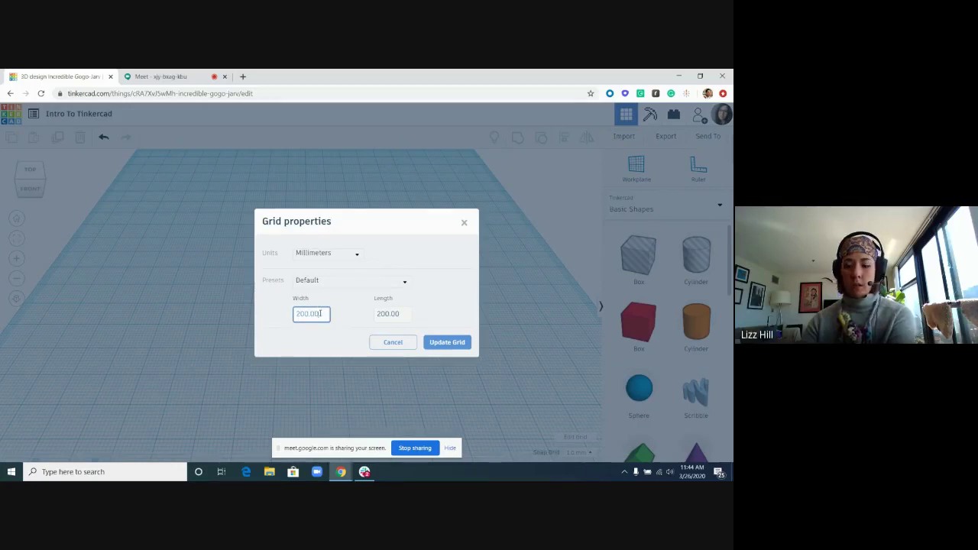
drag(320, 313, 284, 313)
click(283, 318)
click(298, 313)
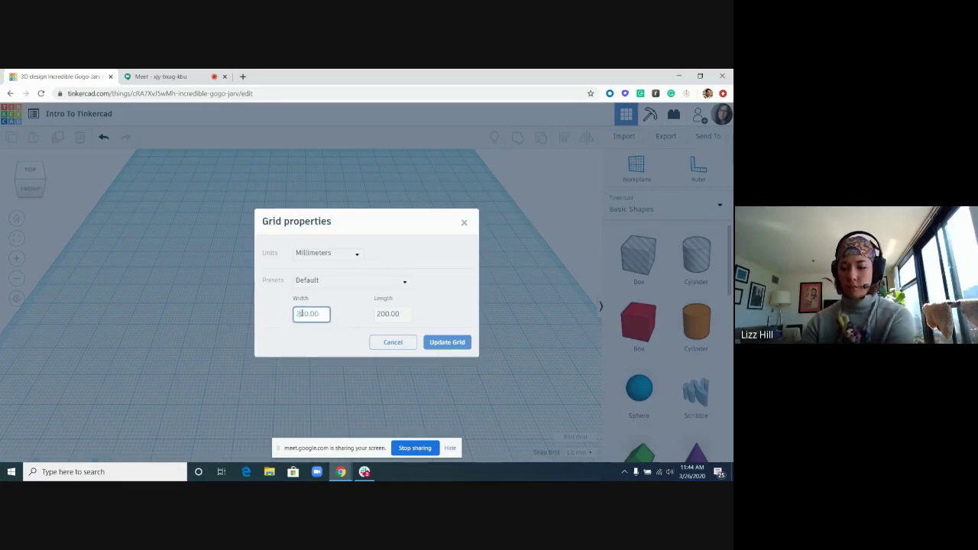
key(BackSpace)
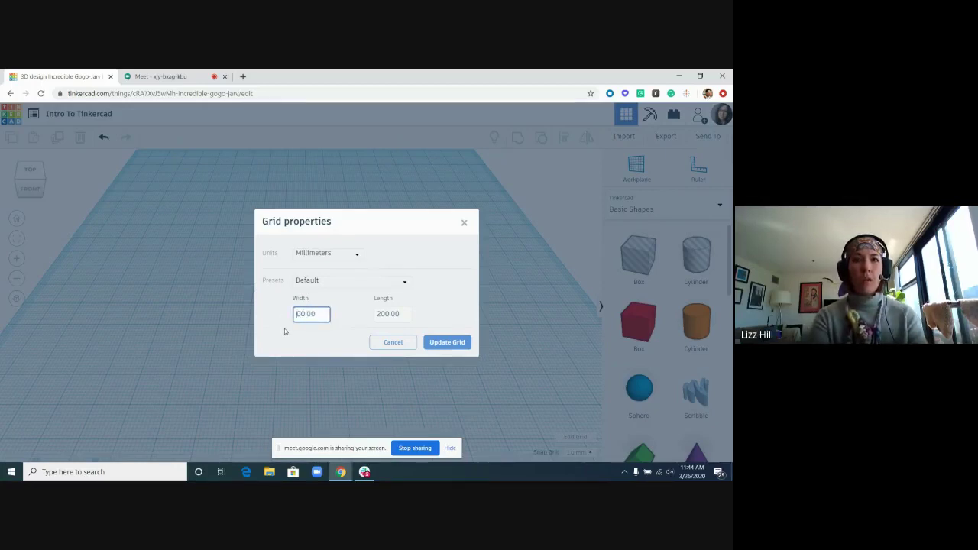
text(1)
click(379, 313)
key(Delete)
text(1)
click(437, 343)
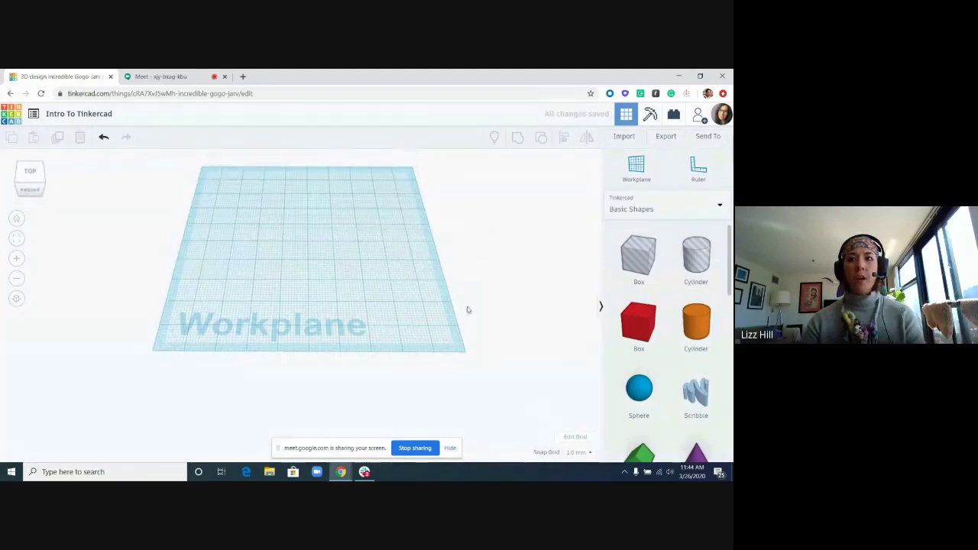
Step: Switch the workplane grid back to the Default preset of 200 × 200 mm
click(579, 453)
click(583, 435)
click(574, 437)
click(367, 281)
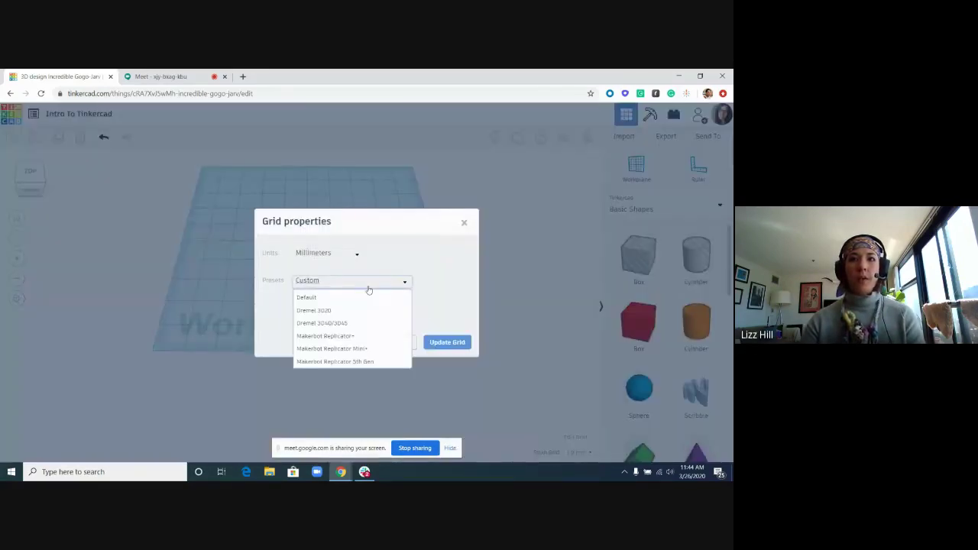
click(356, 297)
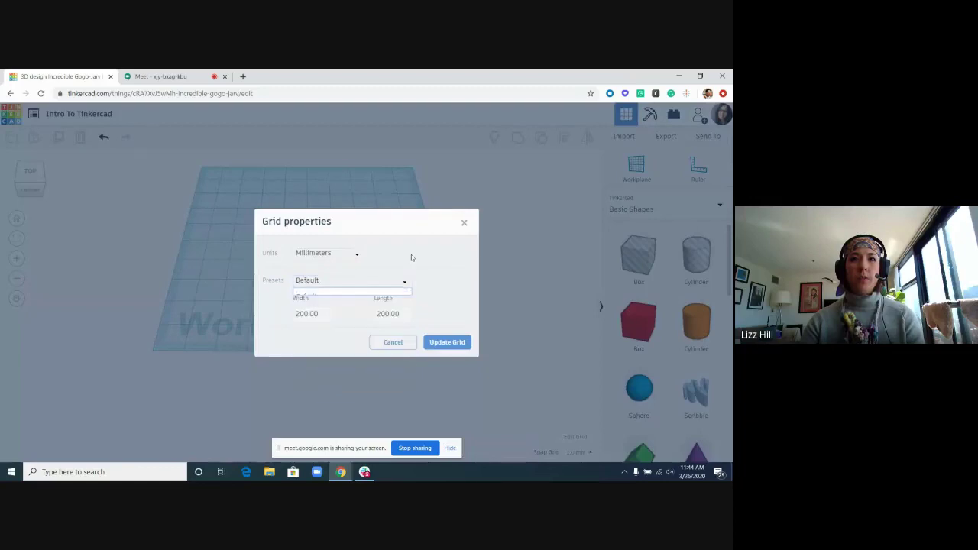
click(447, 343)
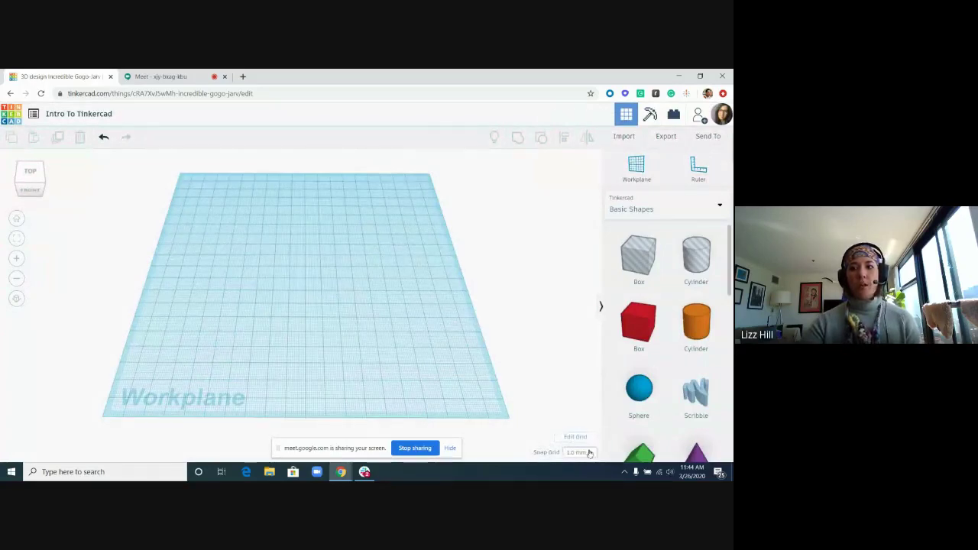
Step: Place a red box on the workplane with snapping kept at 1.0 mm
click(590, 453)
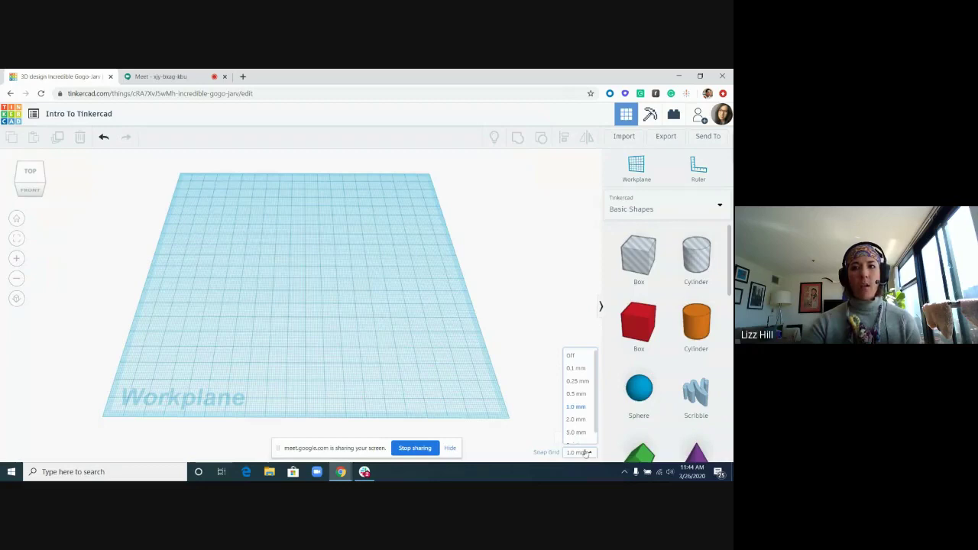
click(524, 339)
drag(638, 321, 310, 293)
scroll(320, 291, up, 5)
right_drag(350, 306, 364, 350)
click(359, 340)
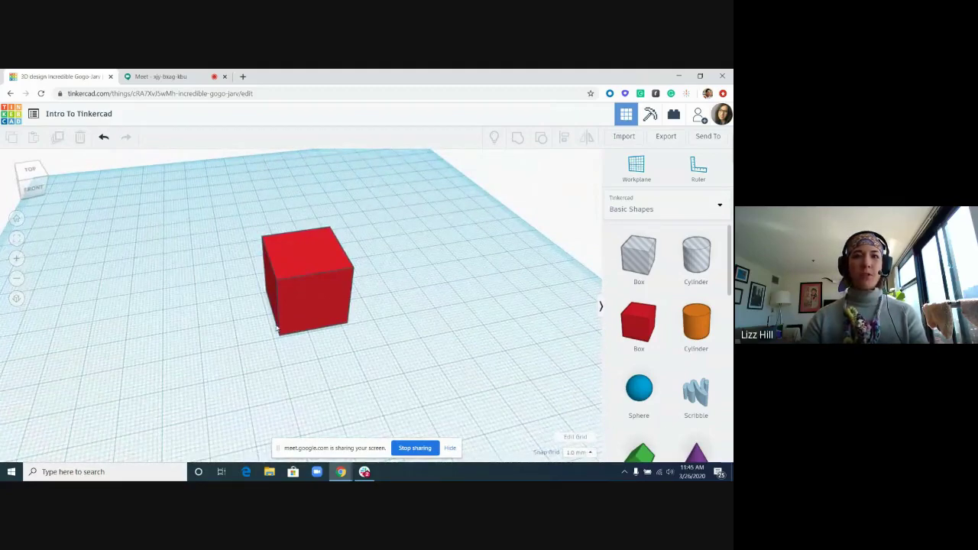
Step: Select the red box and move it across the workplane at 1.0 mm snapping
scroll(278, 327, up, 4)
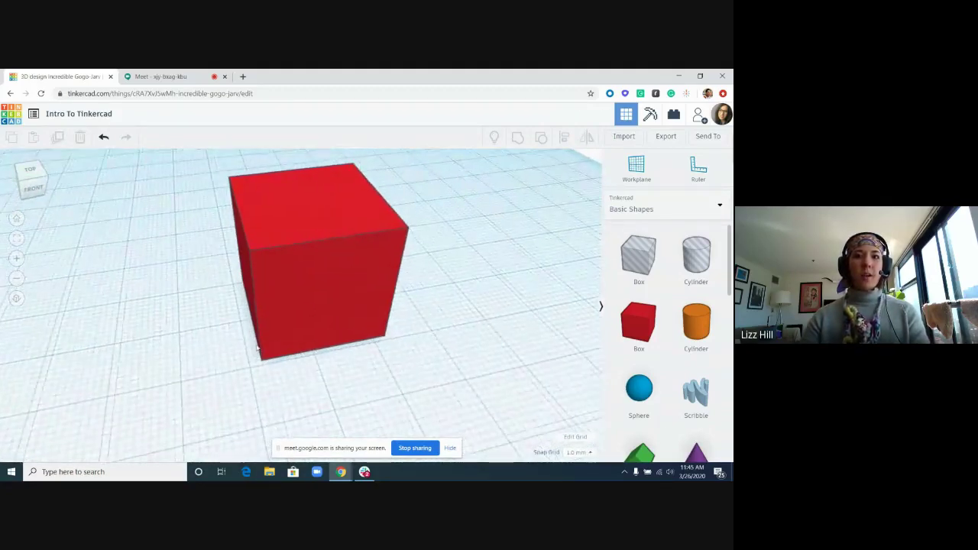
scroll(249, 342, up, 2)
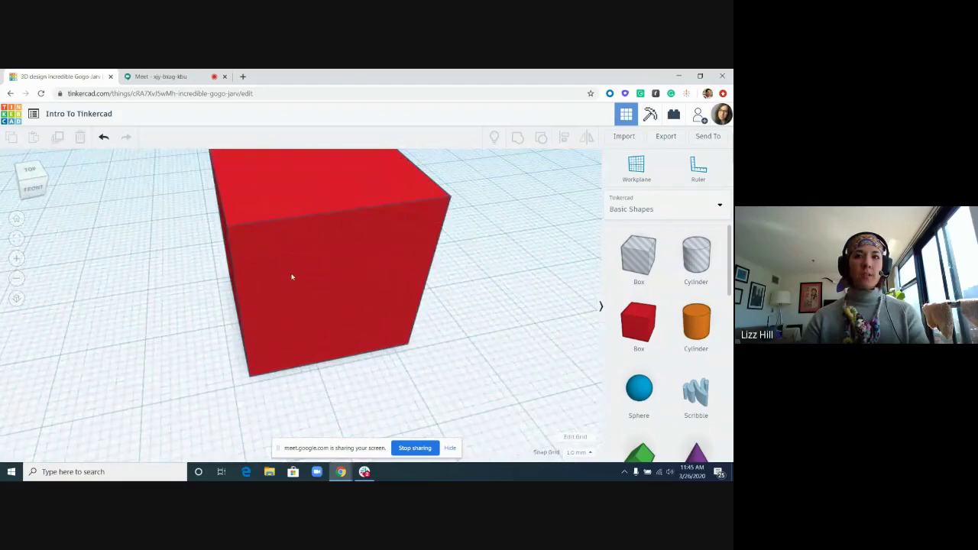
scroll(305, 279, down, 4)
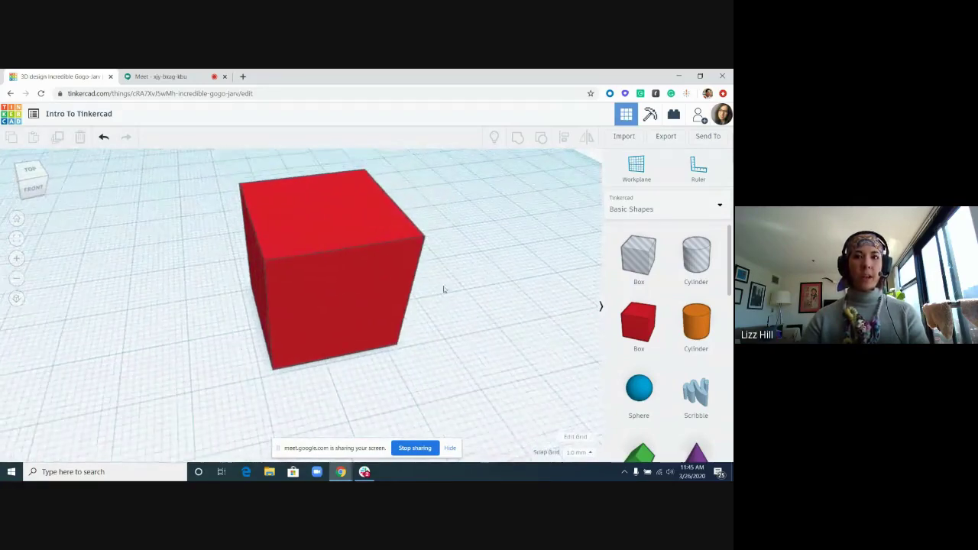
click(311, 264)
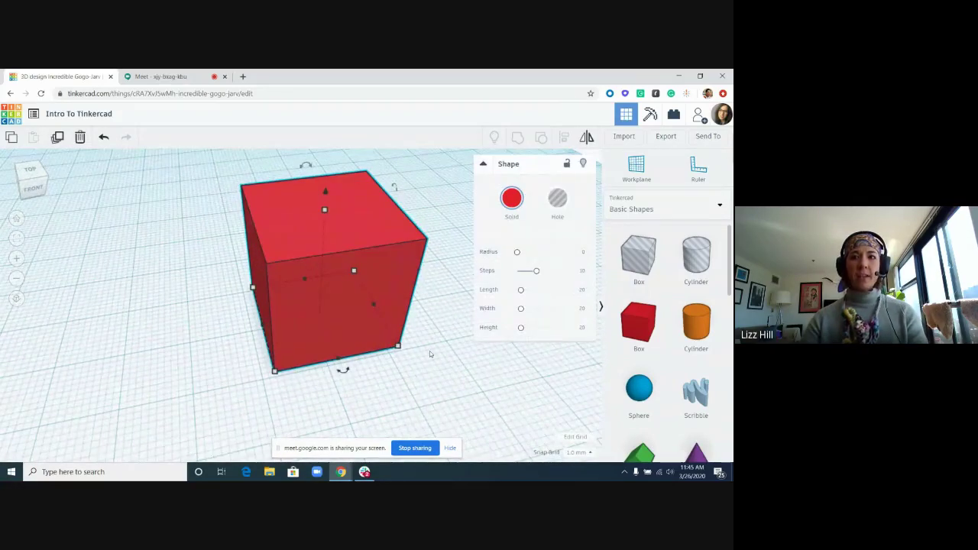
mouse_move(330, 321)
mouse_down()
mouse_move(401, 310)
mouse_move(326, 320)
mouse_up()
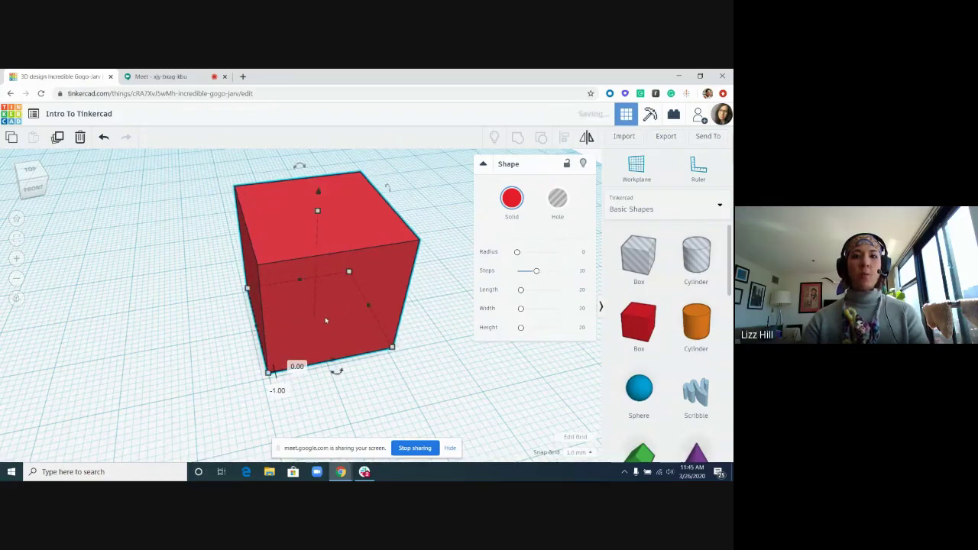
Step: Move the box at 5.0 mm snap, then with snap off, then restore 1.0 mm
click(590, 454)
click(577, 432)
drag(346, 319, 324, 288)
click(591, 453)
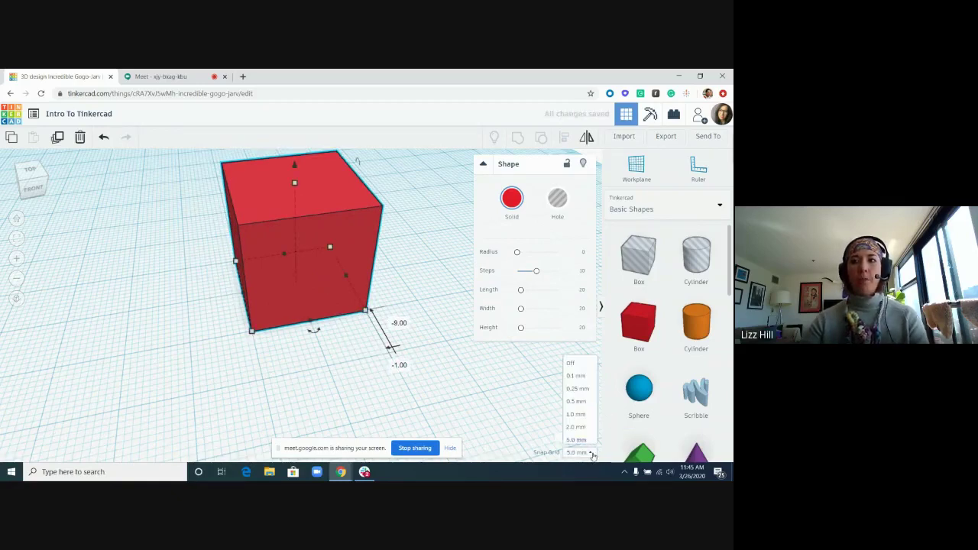
click(570, 355)
drag(309, 274, 330, 296)
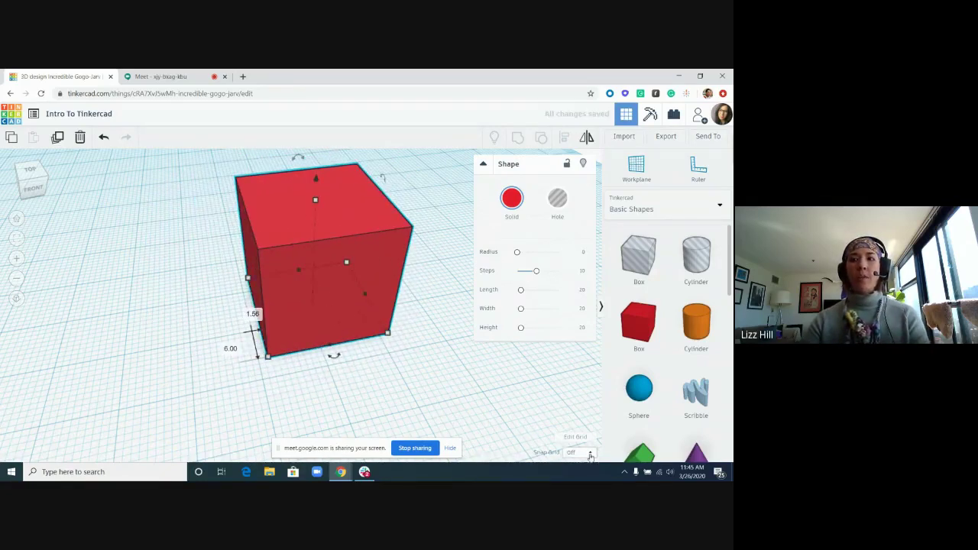
click(582, 453)
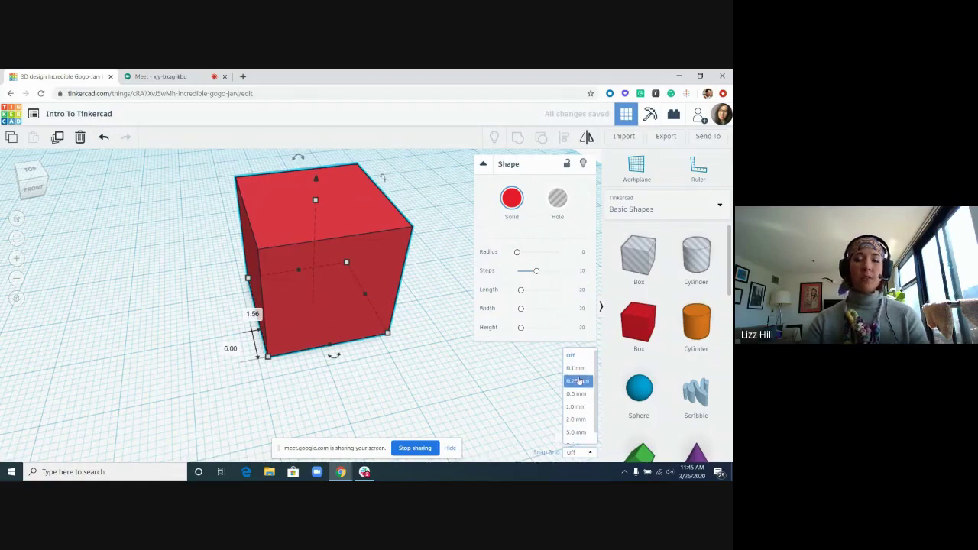
click(579, 407)
click(382, 375)
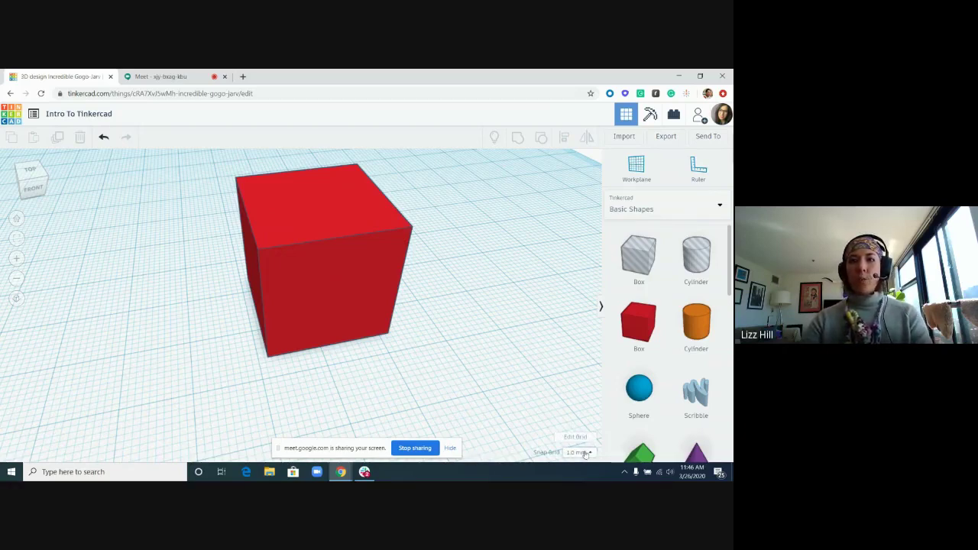
Step: Delete the red cube and return to the Home view of the whole workplane
click(303, 255)
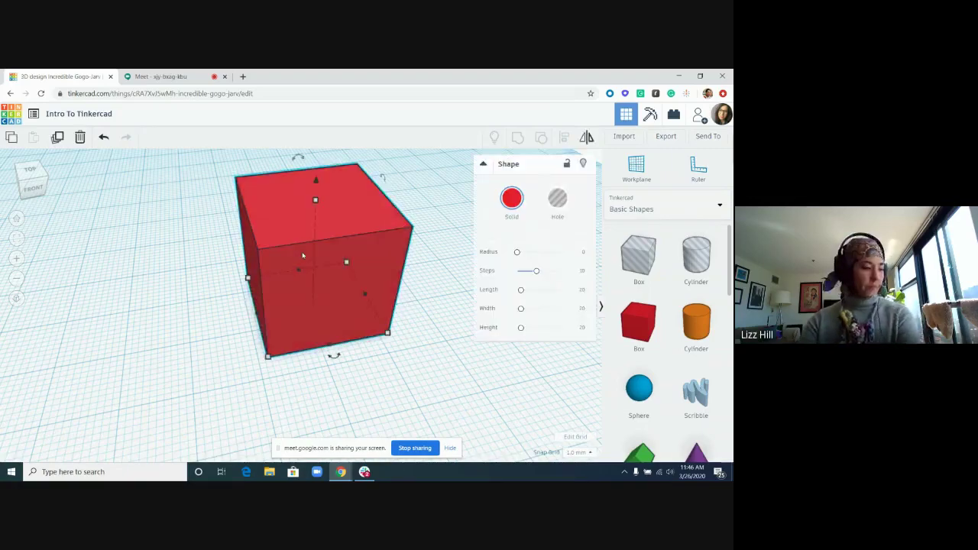
key(Delete)
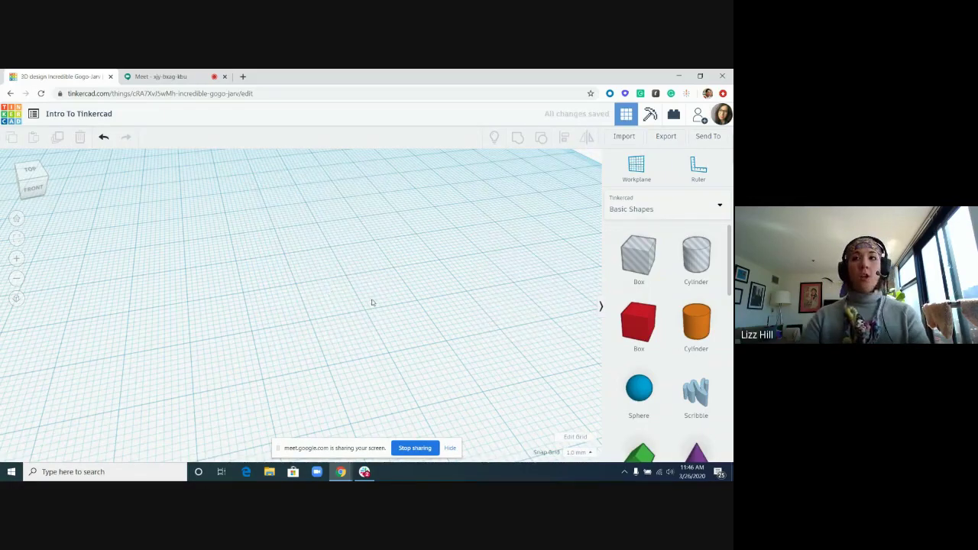
click(17, 219)
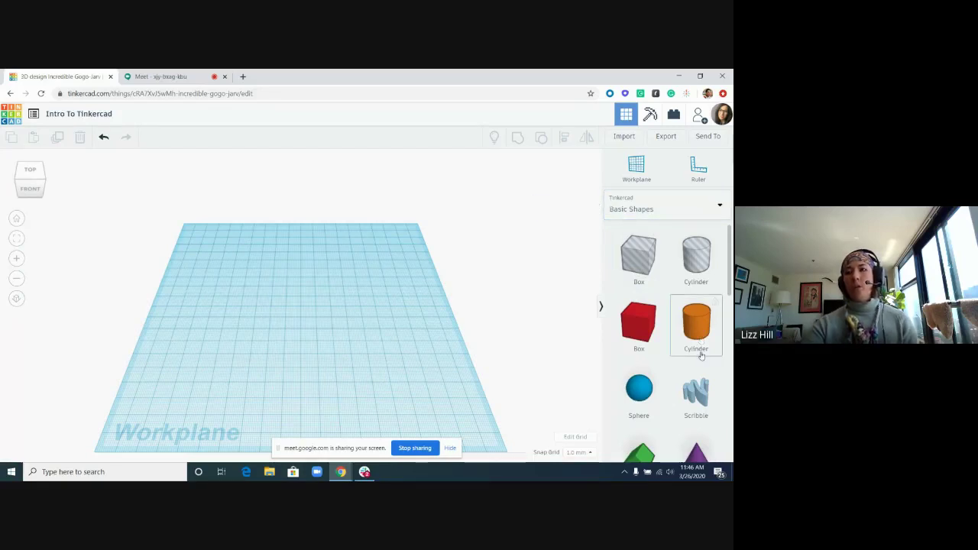
Step: Browse the Basic Shapes panel and open the list of shape categories
scroll(697, 366, down, 3)
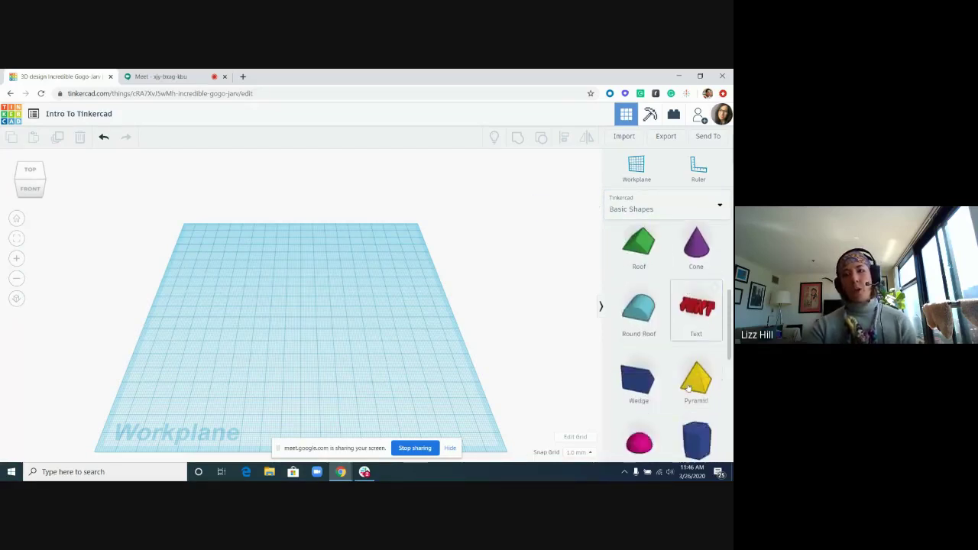
scroll(689, 391, down, 5)
scroll(691, 398, up, 8)
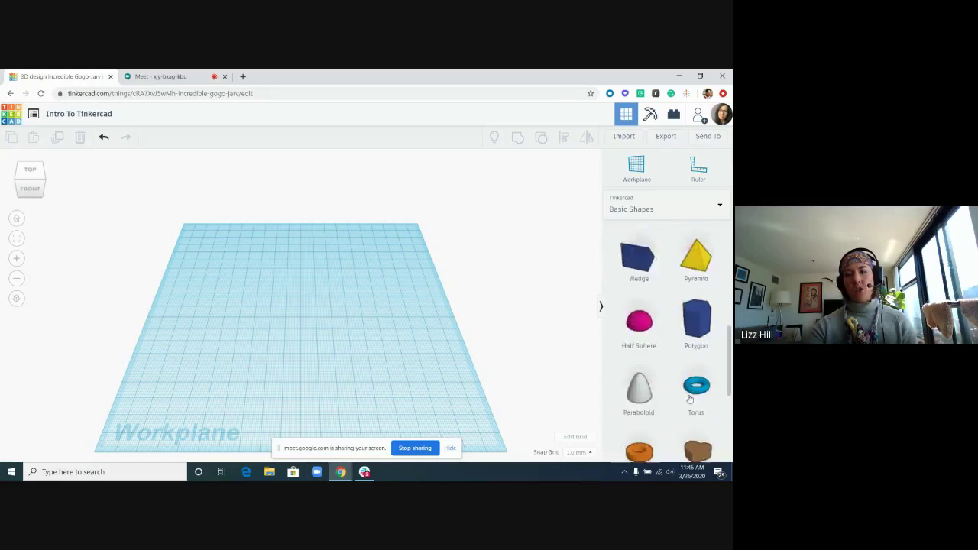
scroll(691, 401, down, 6)
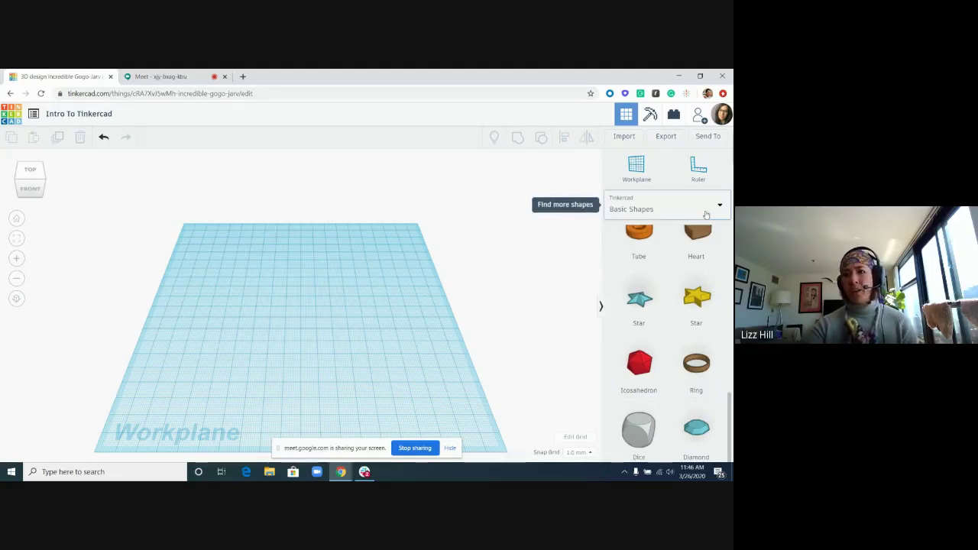
scroll(710, 253, up, 5)
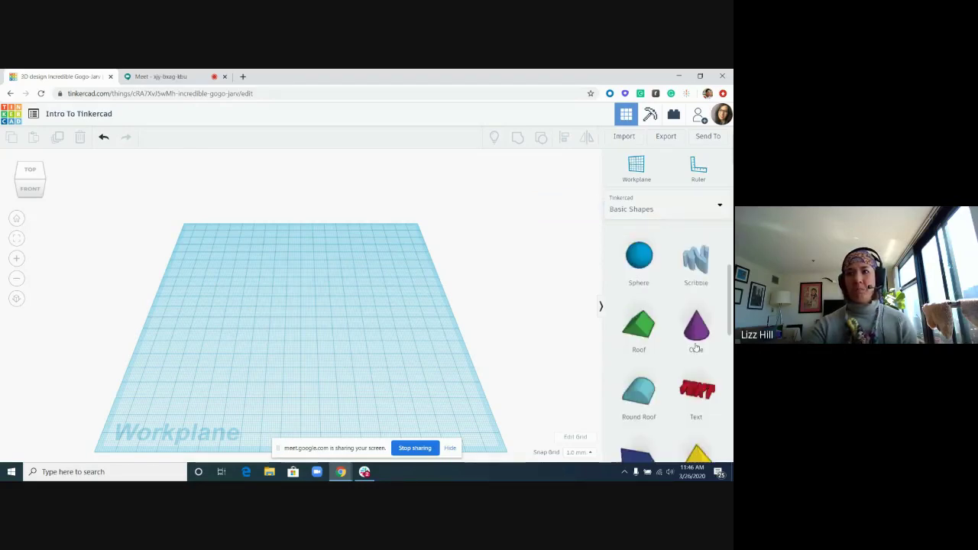
scroll(696, 344, up, 3)
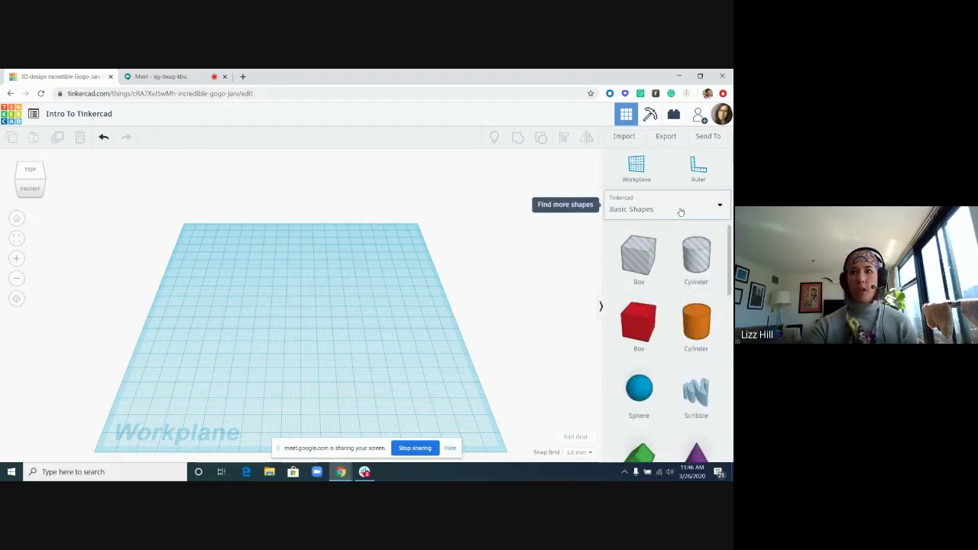
click(681, 212)
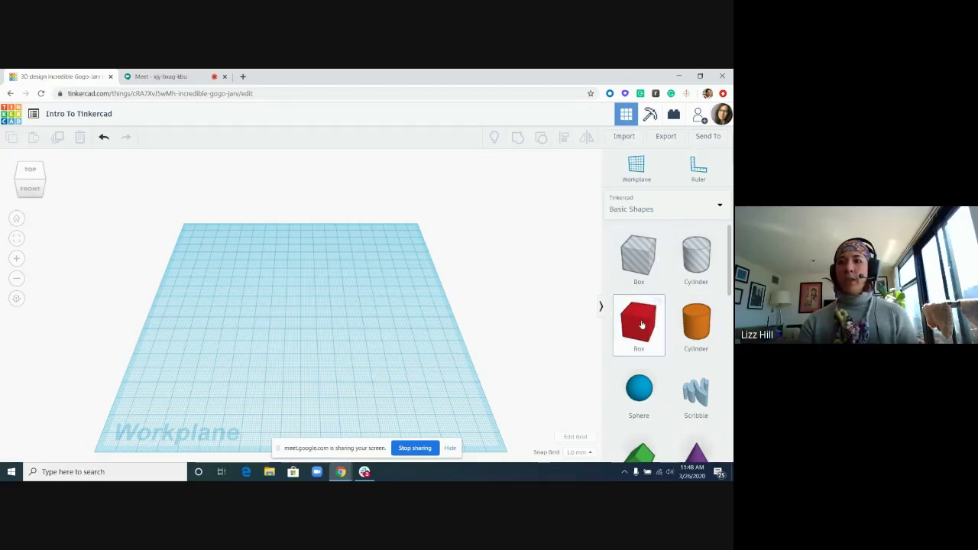
Step: Drop a new red 20 mm box near the workplane centre
drag(641, 324, 303, 323)
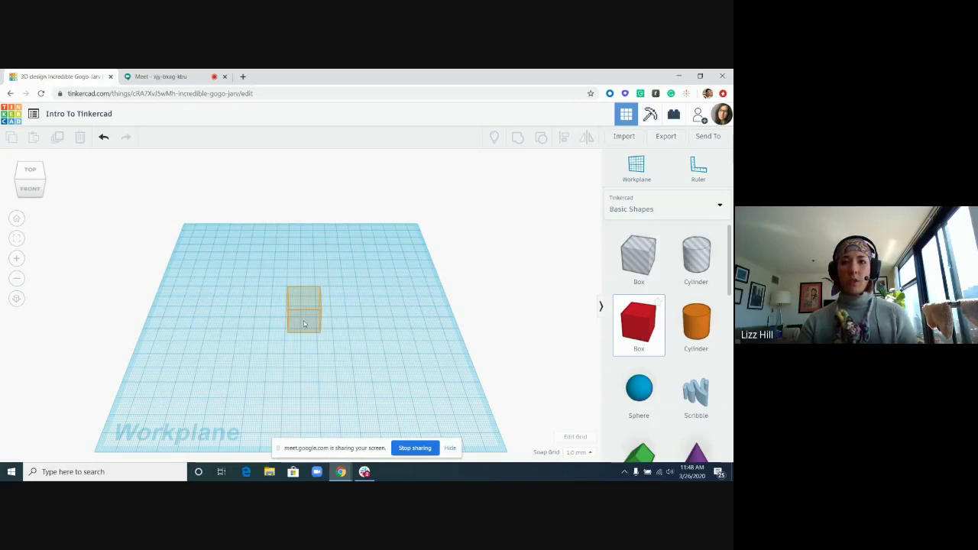
drag(303, 324, 304, 323)
click(405, 356)
Step: Orbit and zoom around the workplane to view the box from several angles
right_drag(443, 362, 411, 338)
right_drag(284, 285, 208, 305)
right_drag(313, 304, 293, 296)
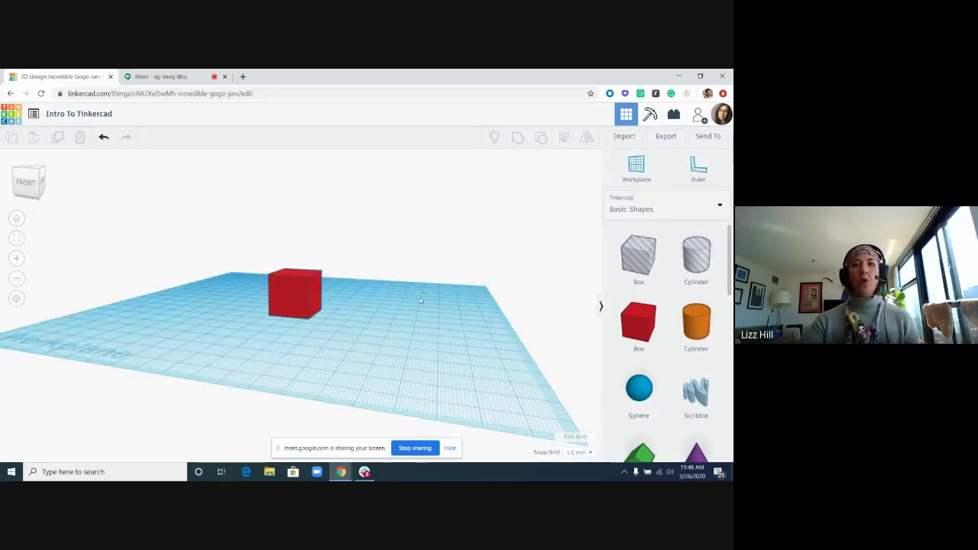
right_drag(426, 300, 406, 311)
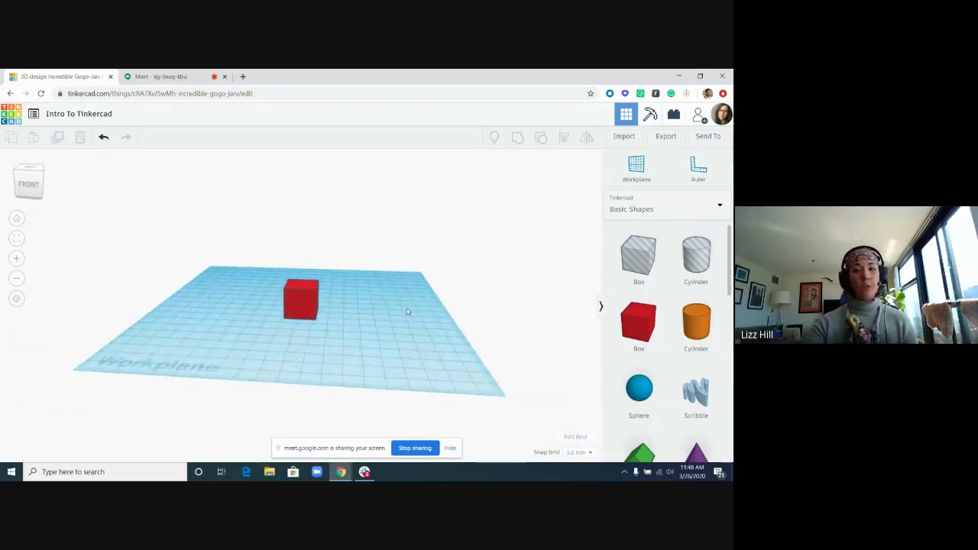
scroll(306, 289, up, 3)
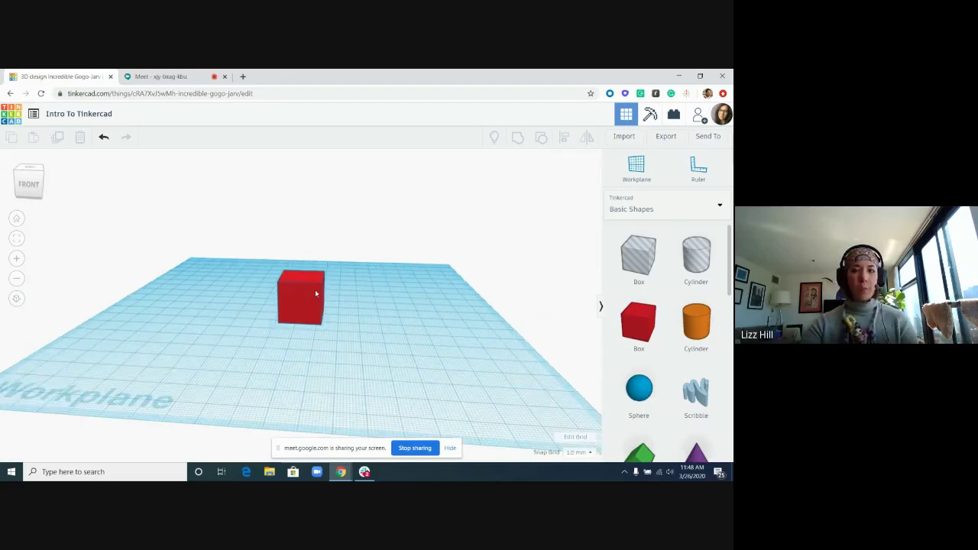
scroll(413, 316, up, 3)
right_drag(413, 317, 308, 296)
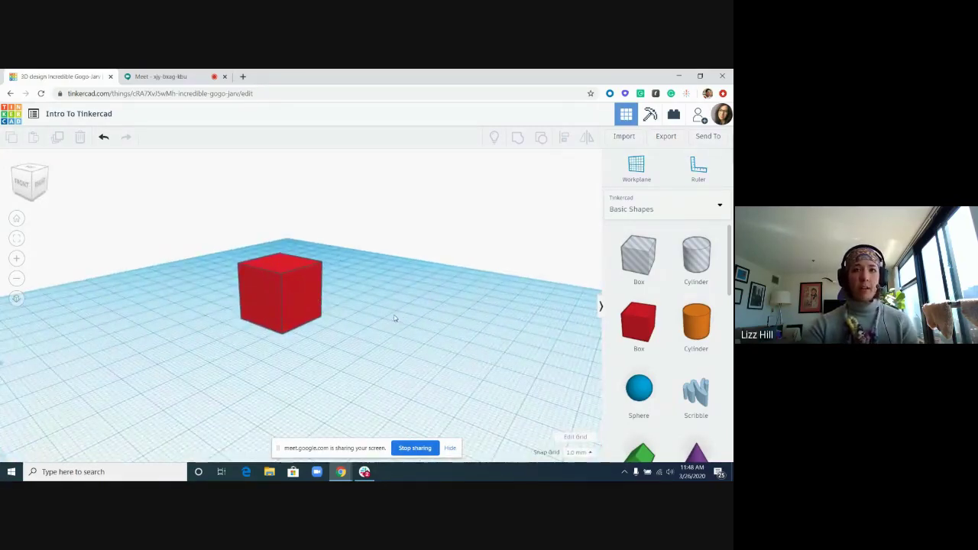
right_drag(237, 351, 313, 287)
Step: Select the red box, zoom in, and orbit to show its right side
click(306, 293)
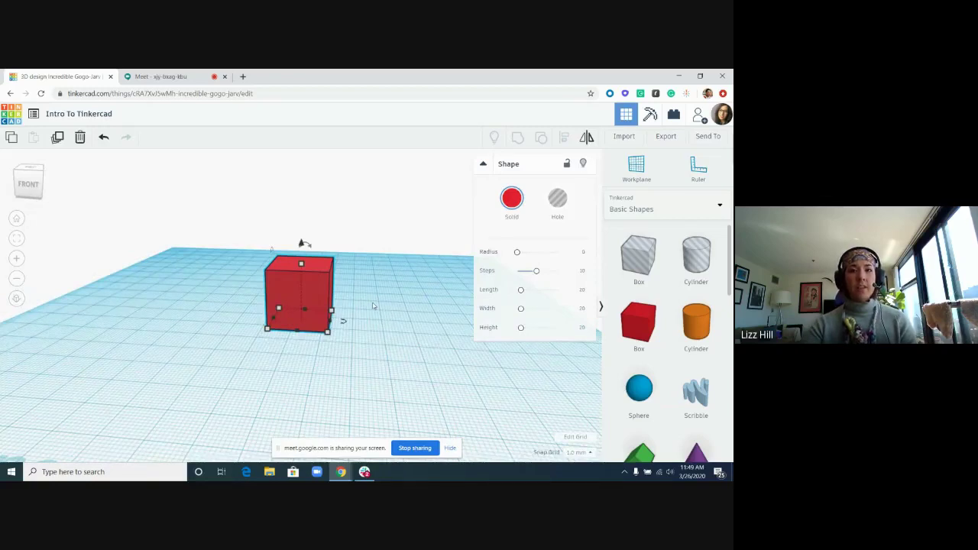
click(379, 348)
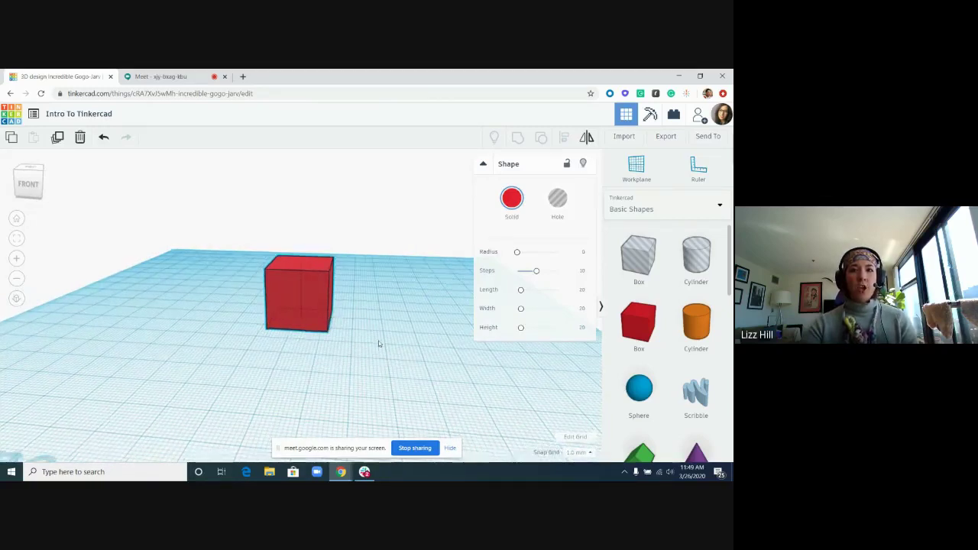
click(298, 273)
scroll(298, 272, up, 5)
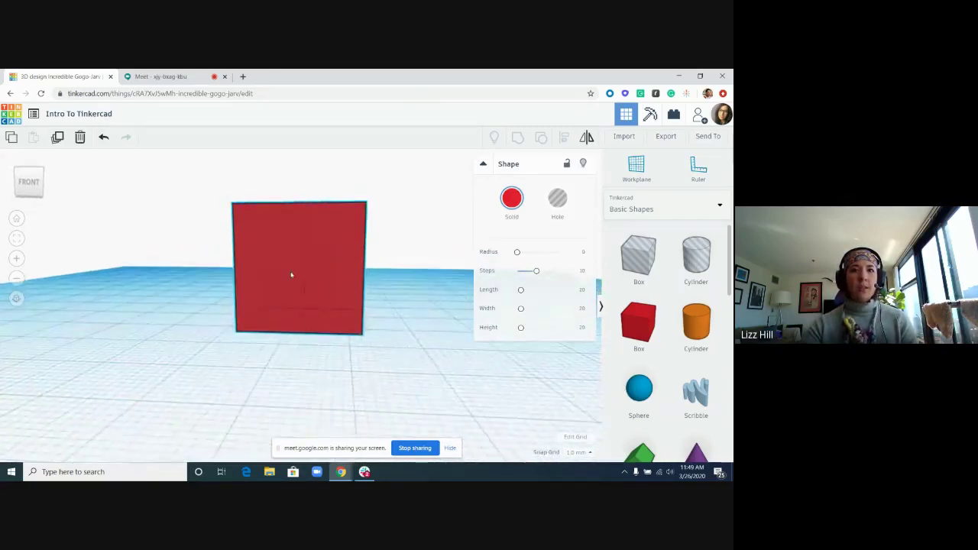
right_drag(291, 274, 344, 215)
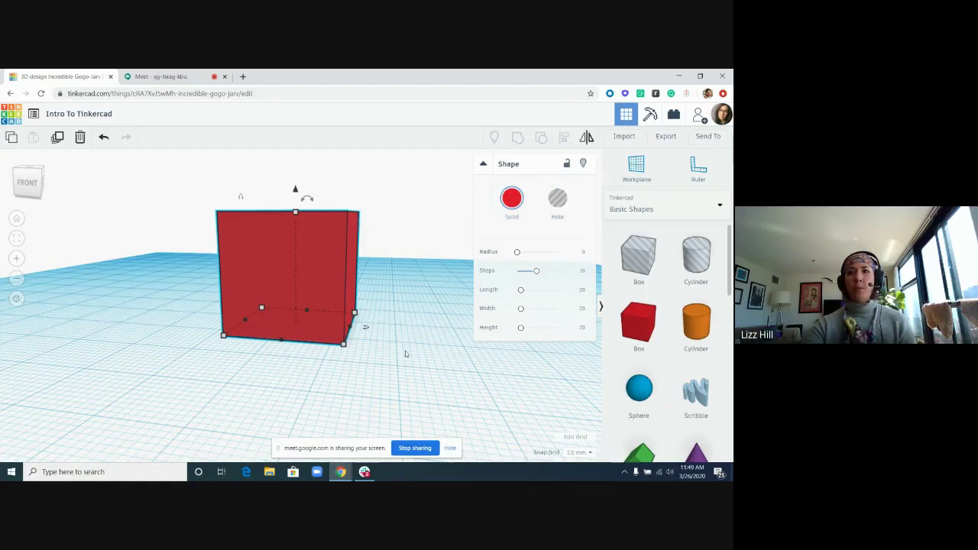
Step: Turn the first box into a hole and place a new red box beside it
click(557, 197)
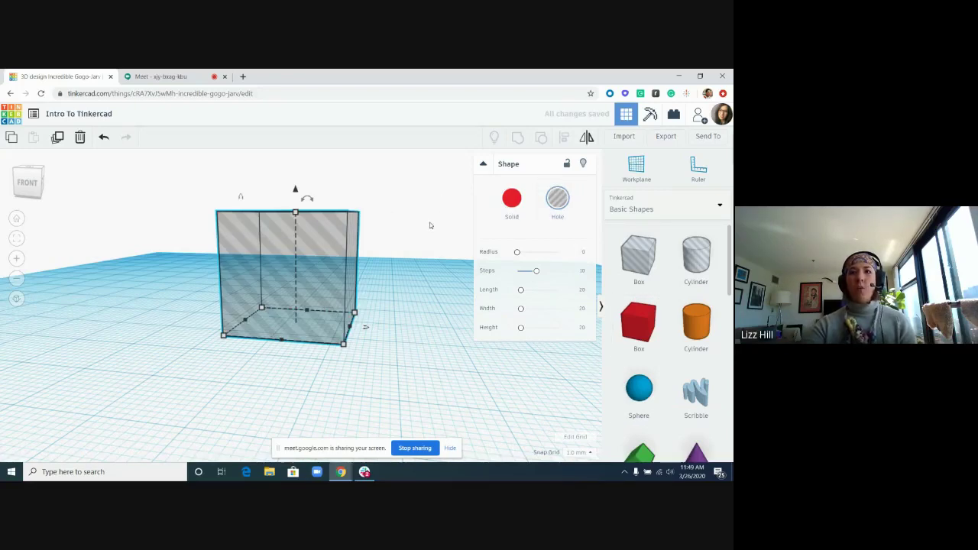
click(406, 270)
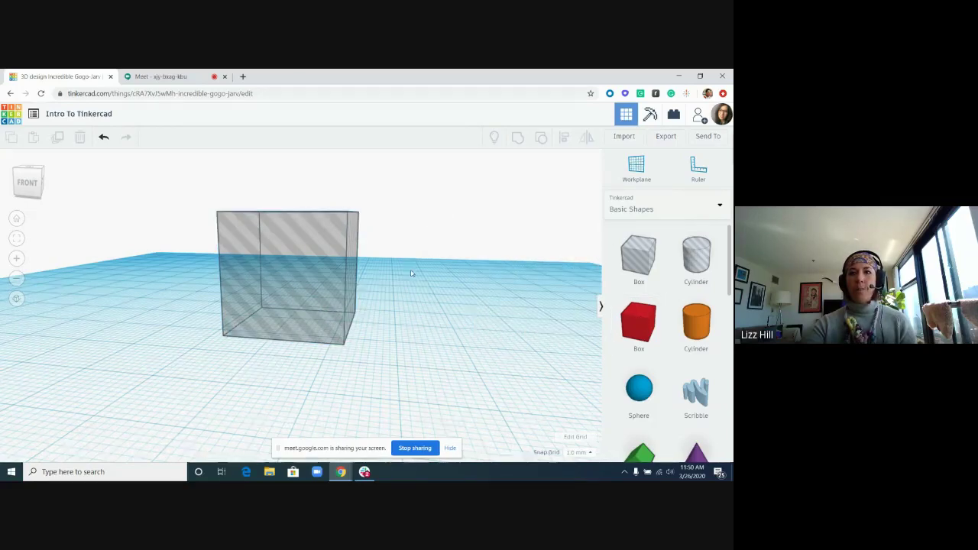
scroll(410, 273, down, 2)
click(638, 321)
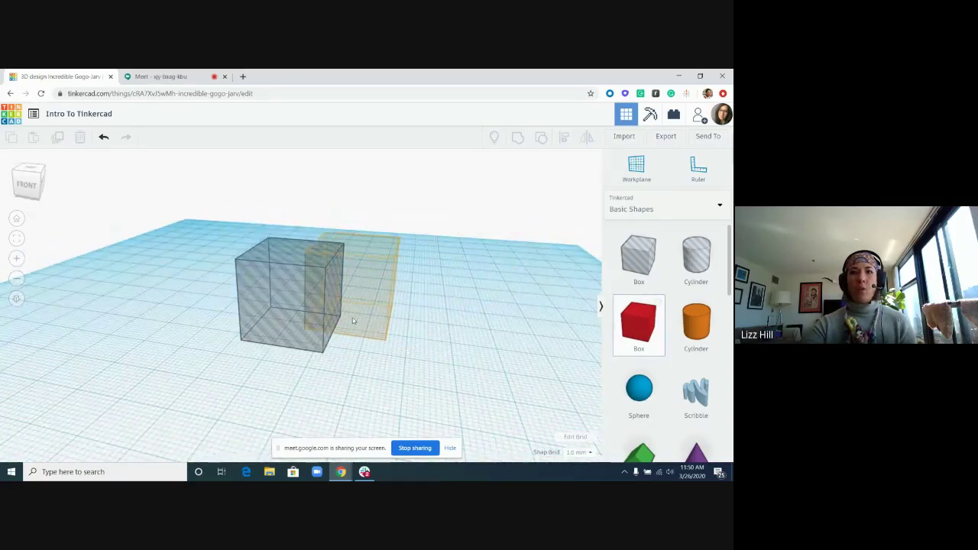
click(356, 322)
Step: Slide the new red box to overlap the hole box and check it is Solid
click(439, 347)
right_drag(439, 347, 414, 297)
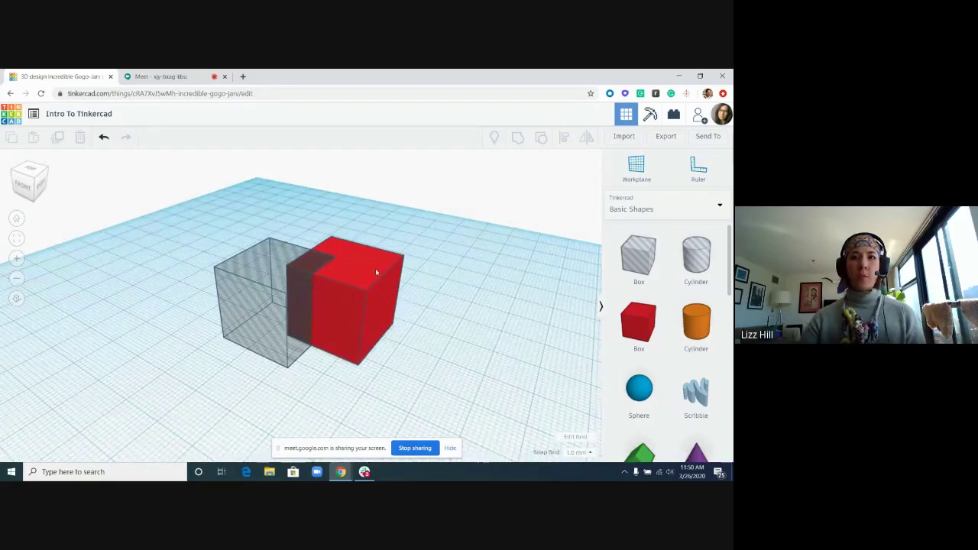
drag(375, 272, 364, 272)
click(236, 272)
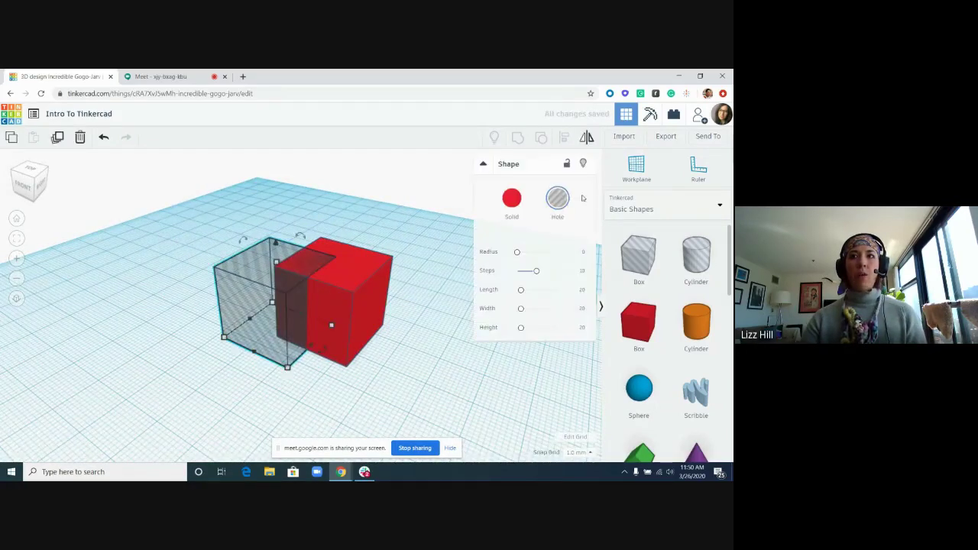
click(340, 252)
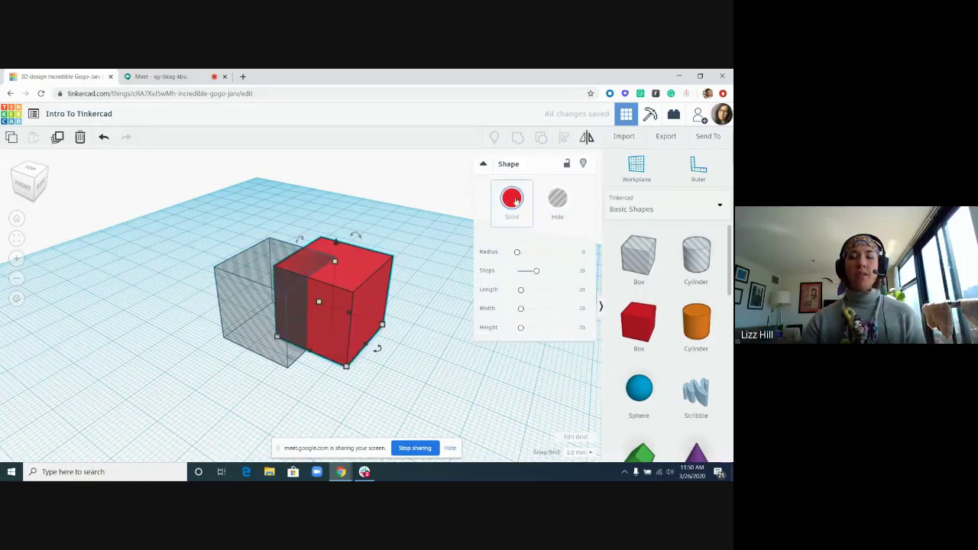
click(418, 211)
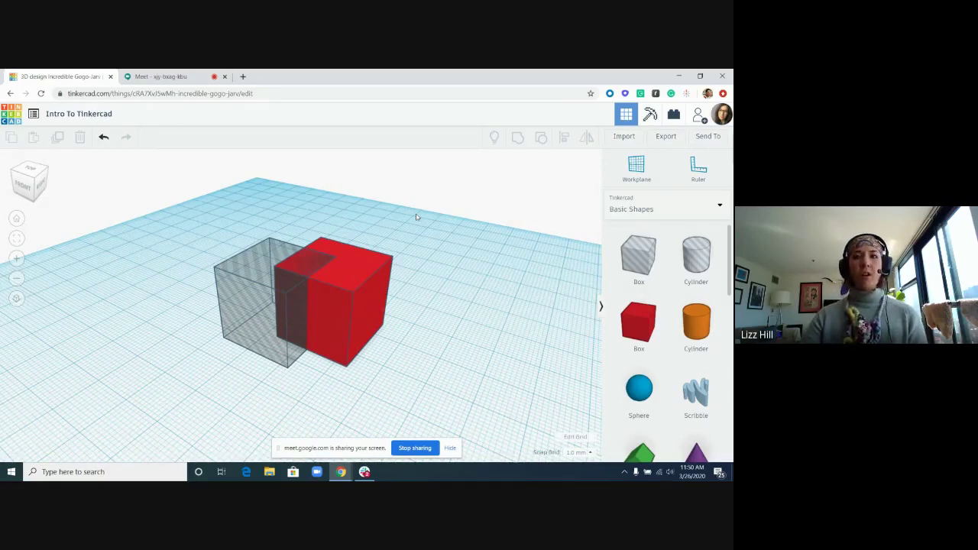
drag(417, 217, 172, 380)
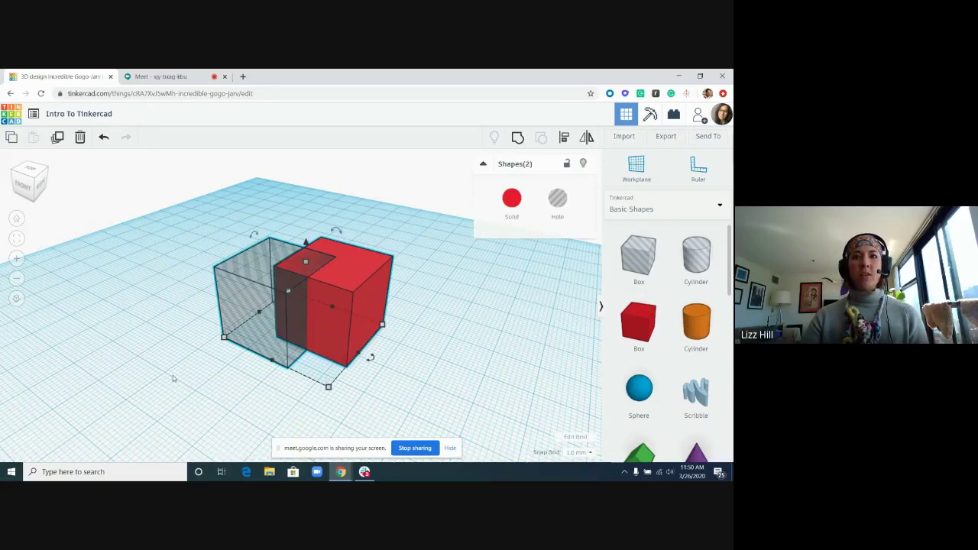
click(520, 145)
click(246, 370)
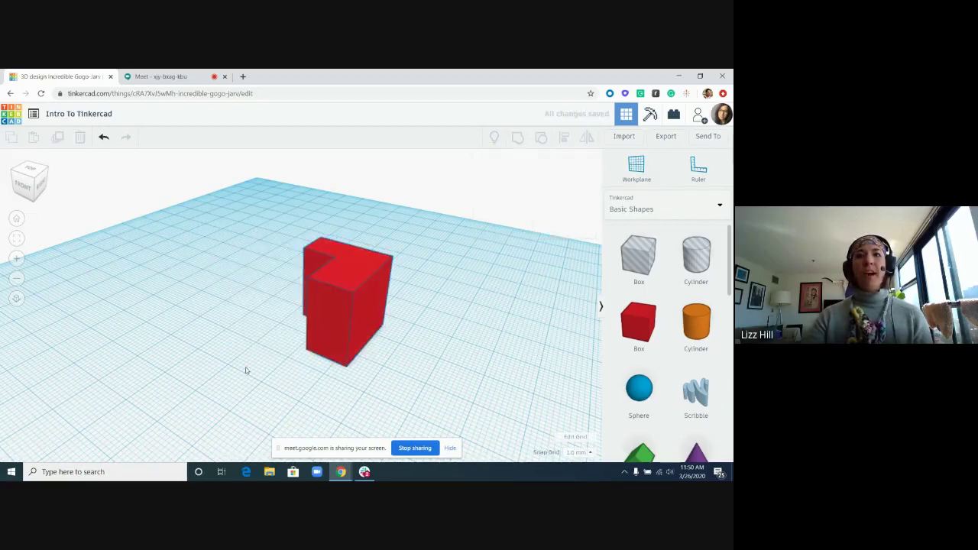
right_drag(395, 264, 344, 253)
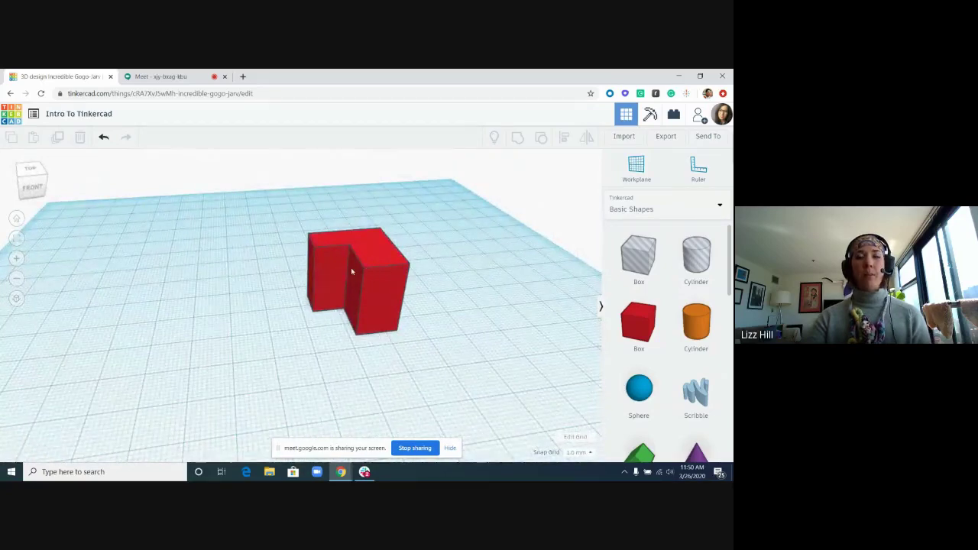
right_drag(399, 266, 345, 248)
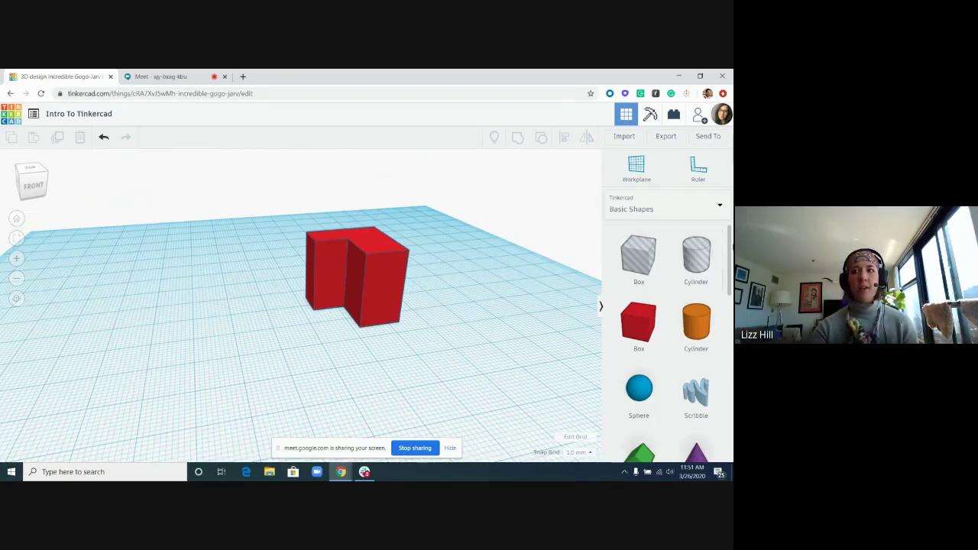
Step: Undo the L-shape grouping and the red box's addition, leaving only the hole box
scroll(725, 274, down, 2)
scroll(726, 271, down, 4)
scroll(724, 252, up, 8)
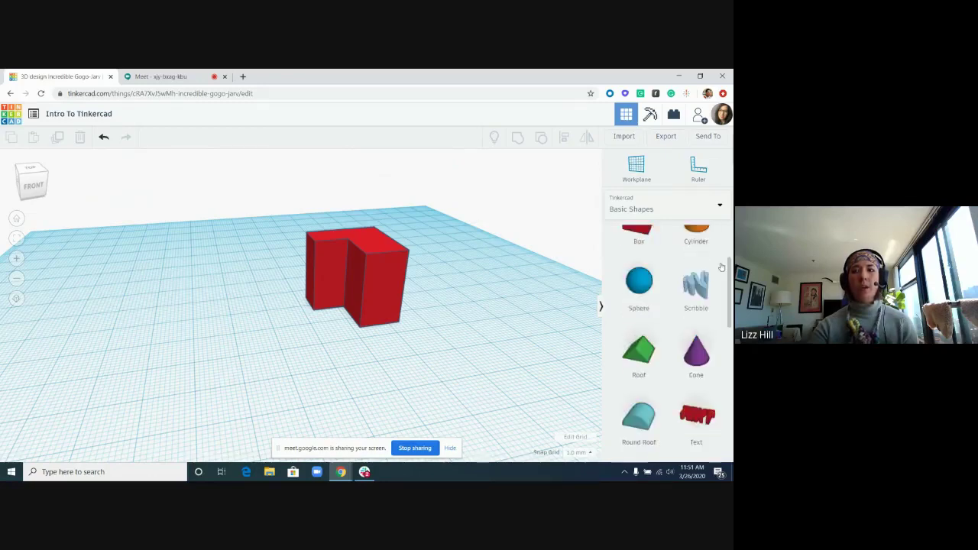
scroll(723, 252, down, 3)
scroll(726, 284, up, 4)
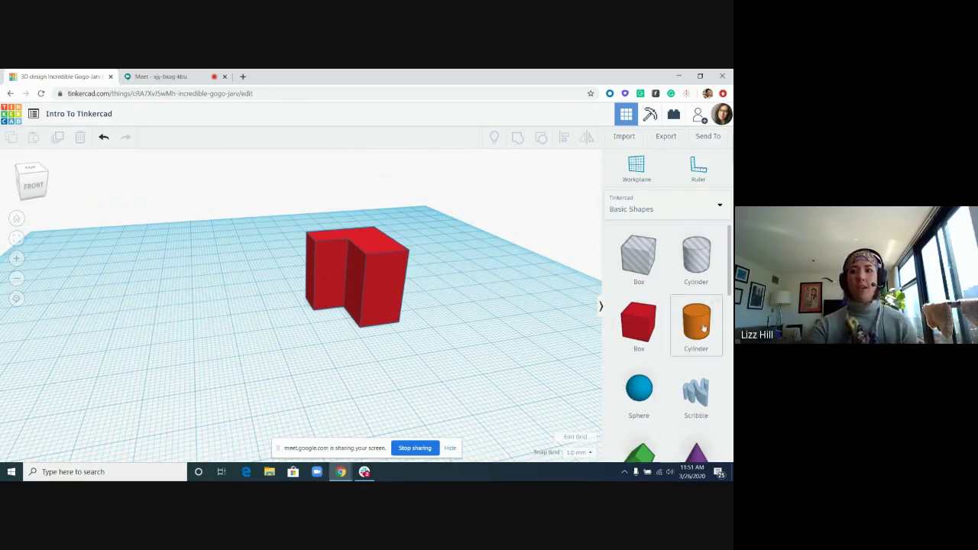
key(ctrl+z)
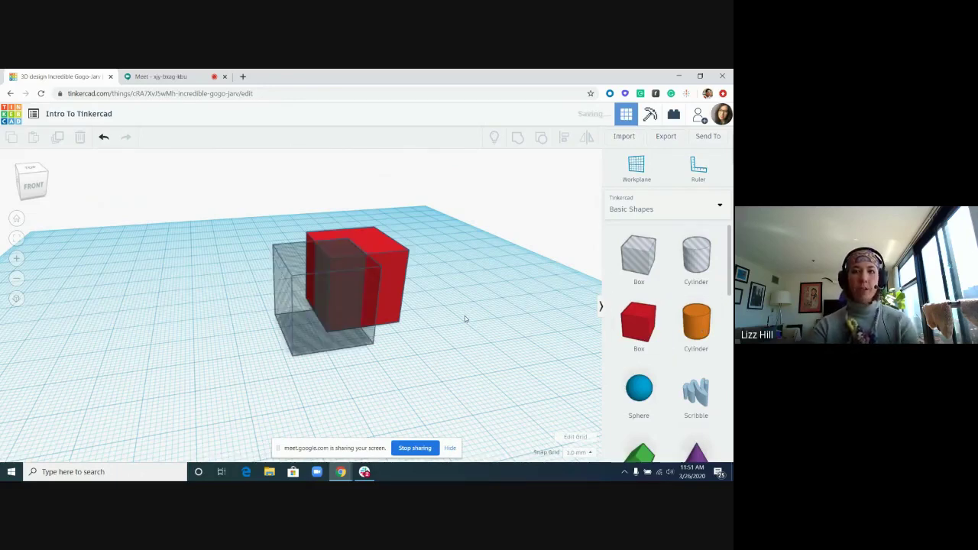
key(ctrl+z)
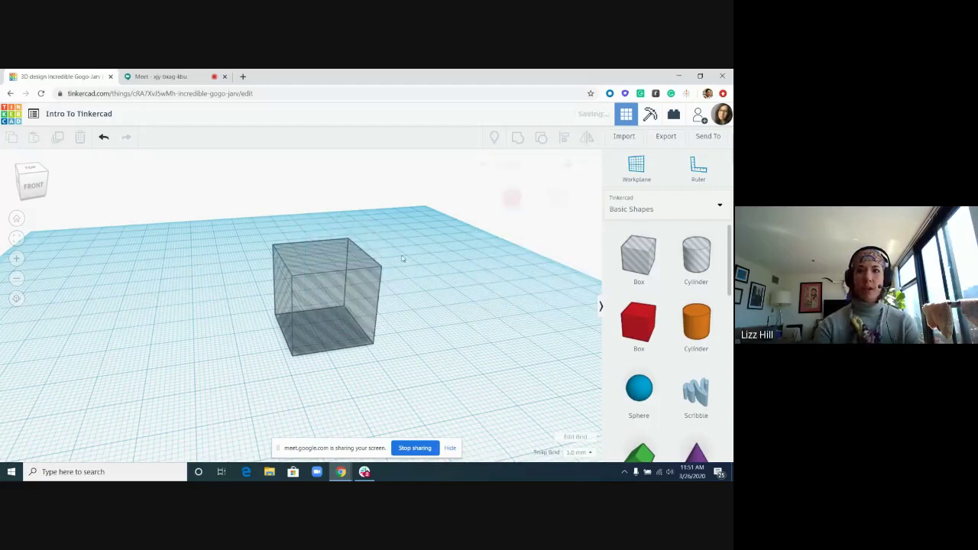
Step: Redo, then undo back to a single solid red box and select it
key(ctrl+y)
key(ctrl+z)
key(ctrl+z)
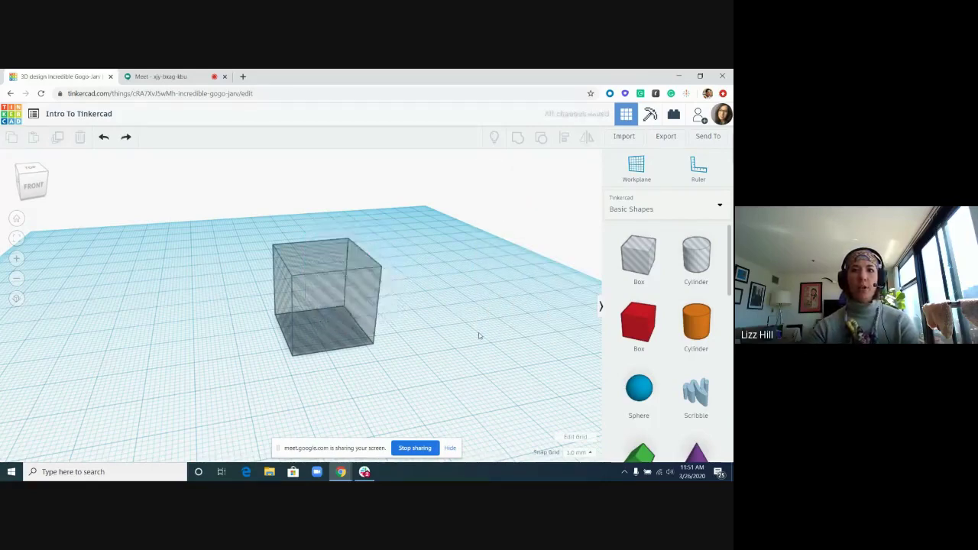
right_drag(480, 339, 295, 286)
click(295, 285)
click(386, 254)
click(283, 268)
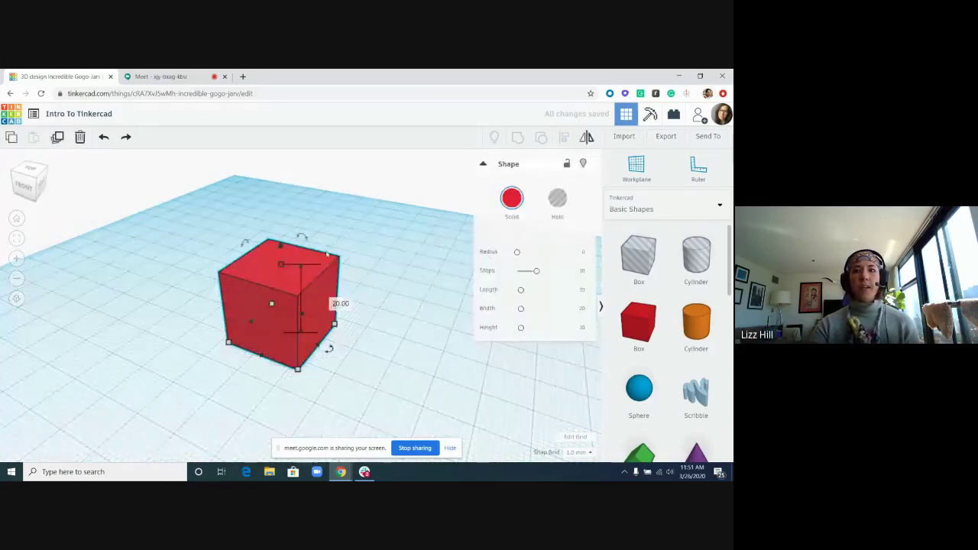
Step: Change the box's colour from red to blue using the Solid colour choices
click(514, 204)
click(586, 286)
click(392, 329)
right_drag(392, 328, 260, 292)
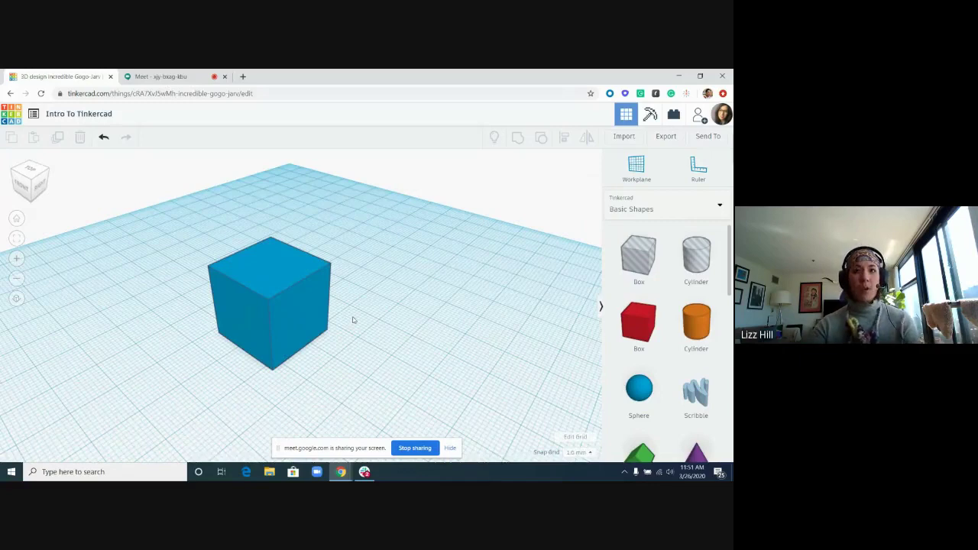
right_drag(350, 321, 378, 291)
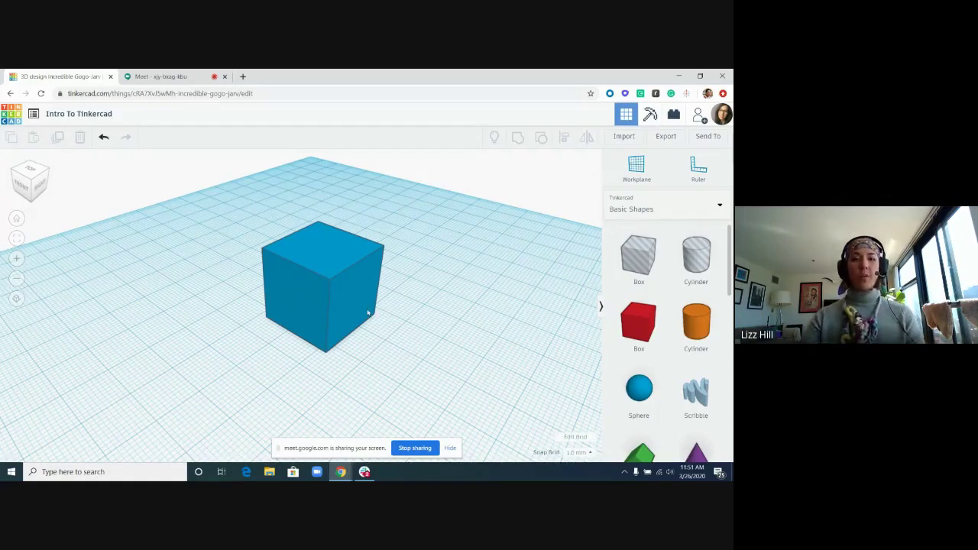
Step: Lower the blue box's height from 20 to 9 with its top handle
click(347, 253)
right_drag(405, 327, 436, 370)
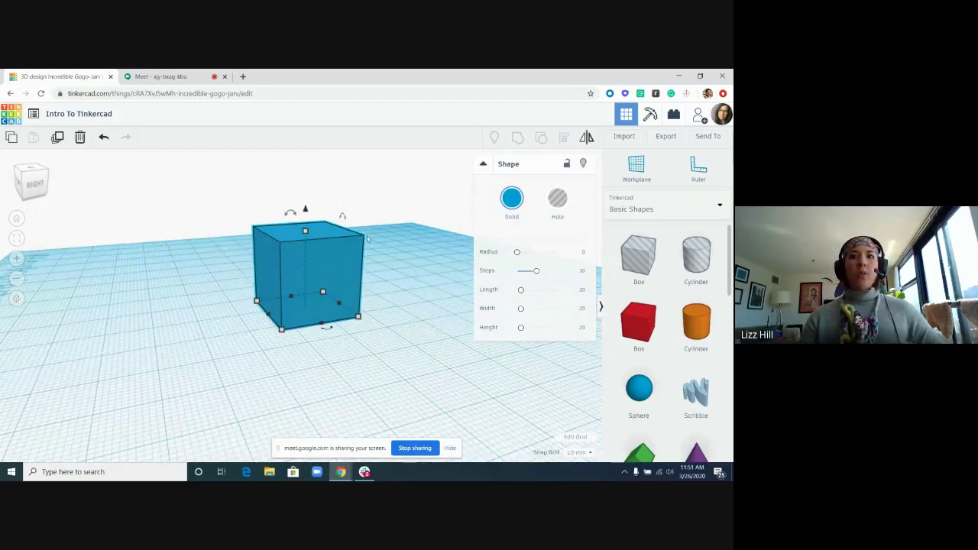
scroll(267, 235, up, 2)
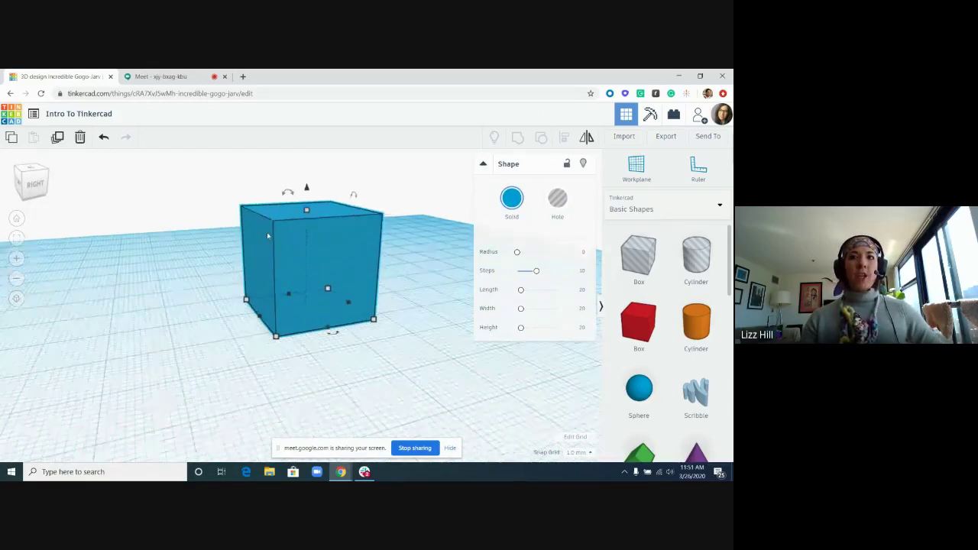
scroll(267, 233, up, 1)
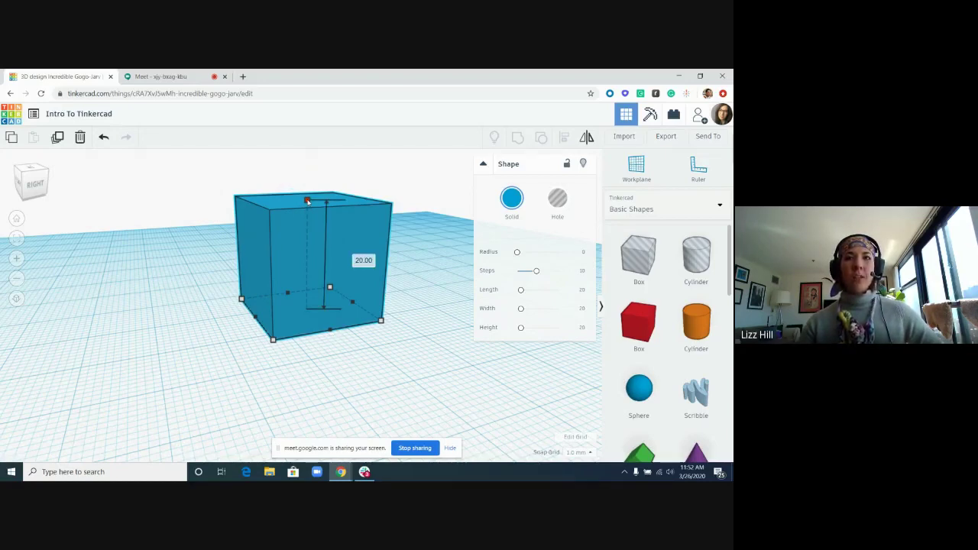
drag(308, 200, 309, 252)
key(Escape)
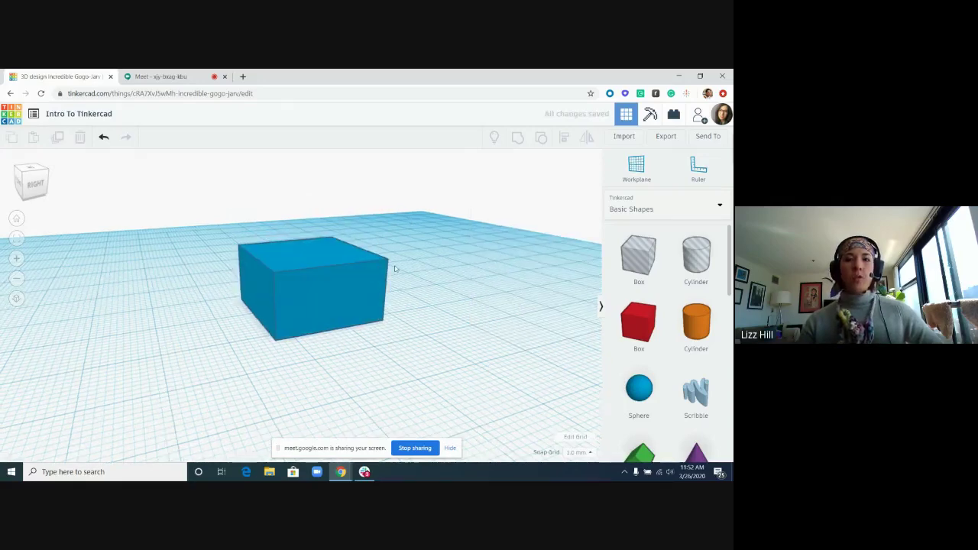
Step: Shrink the box's footprint by dragging a bottom corner handle inward
right_drag(375, 265, 321, 291)
click(322, 291)
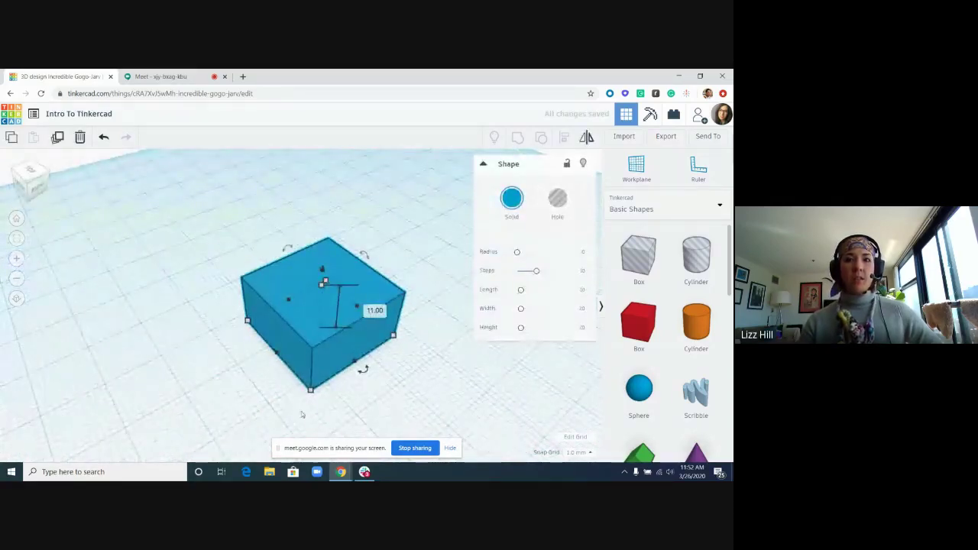
drag(310, 391, 328, 360)
Step: Change the box's 16.00 footprint dimension to 10 mm
click(404, 251)
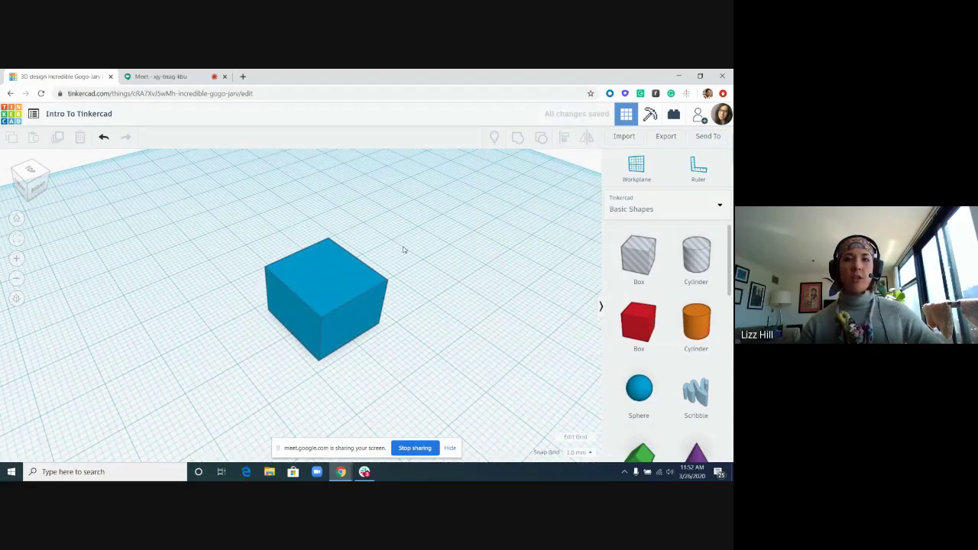
click(365, 291)
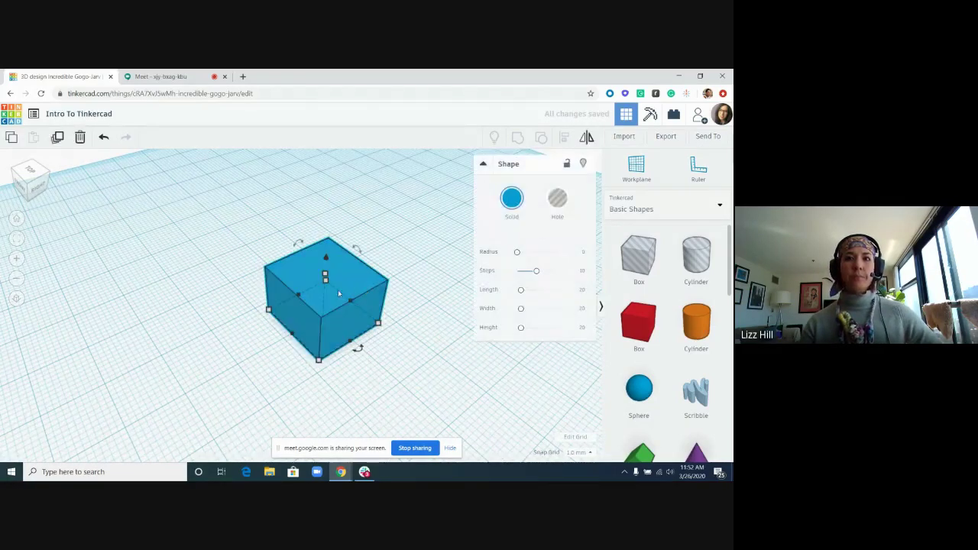
mouse_move(325, 278)
right_down()
mouse_move(392, 321)
mouse_move(351, 355)
mouse_move(356, 343)
mouse_move(340, 340)
right_up()
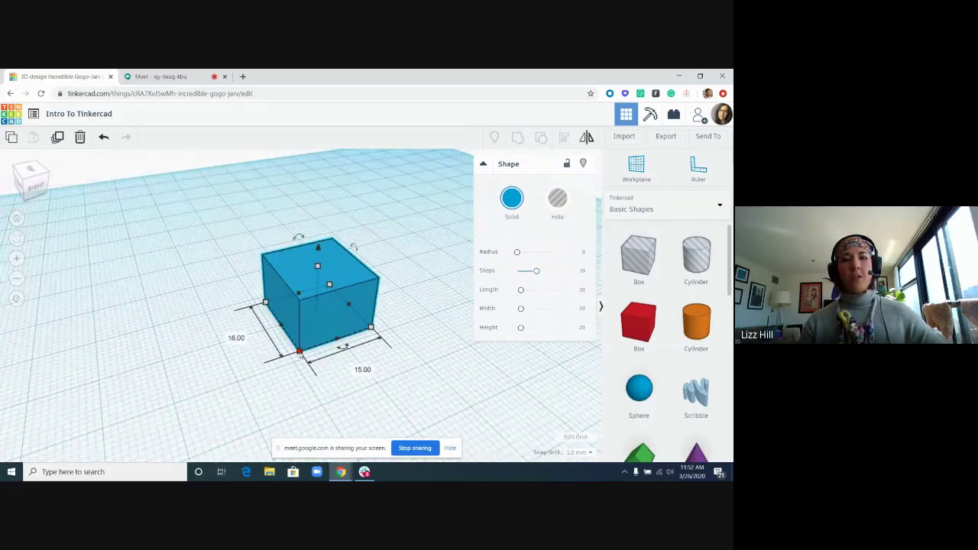
click(362, 369)
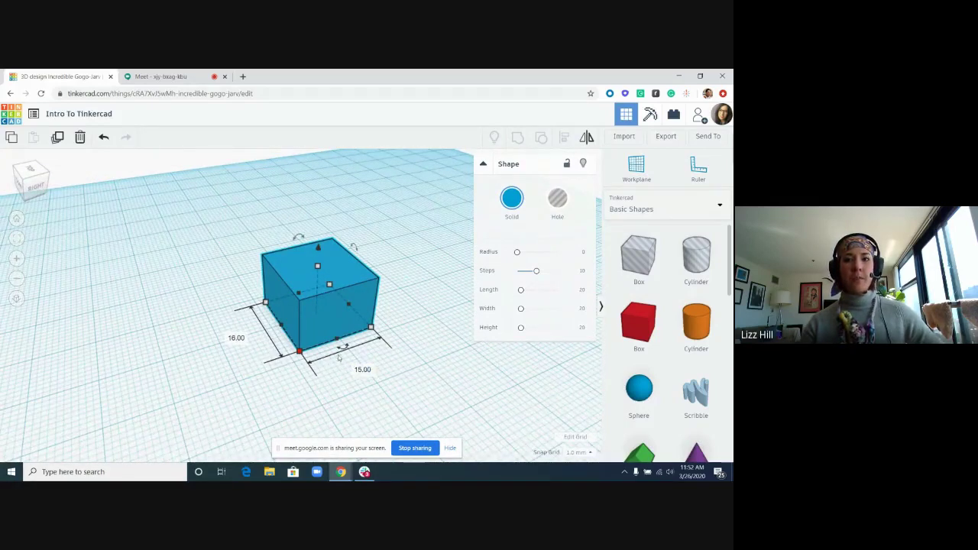
click(236, 338)
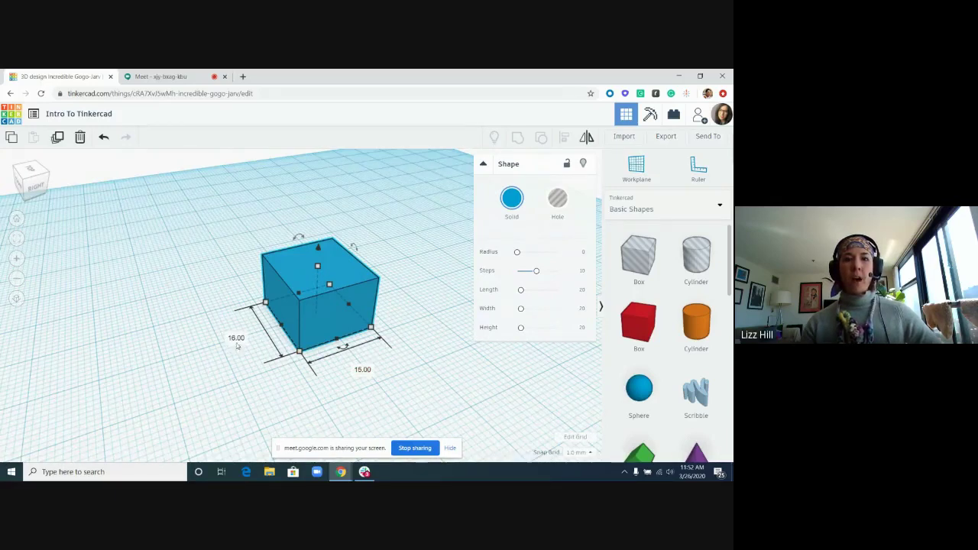
text(10)
key(Return)
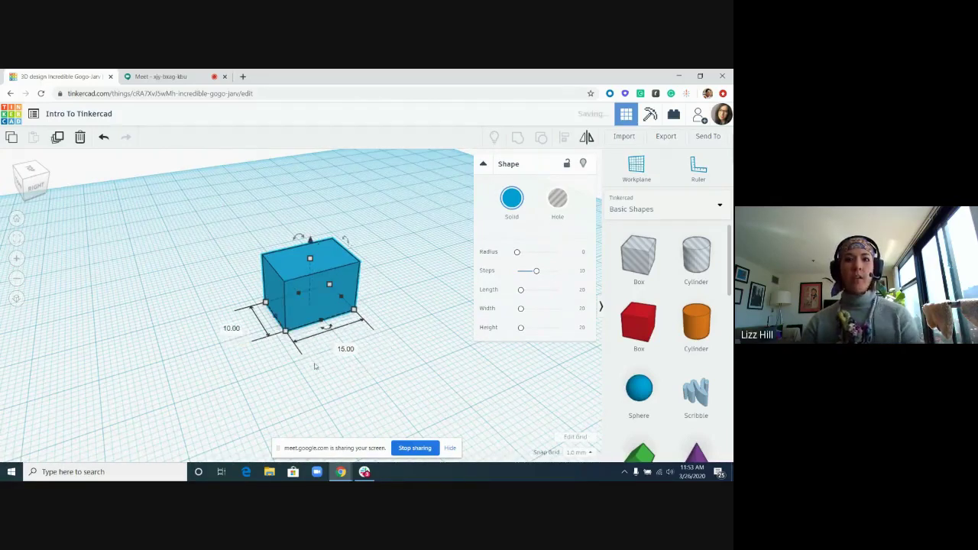
Step: Set the other footprint dimension to 10 mm, after briefly trying 15, for a square base
click(347, 348)
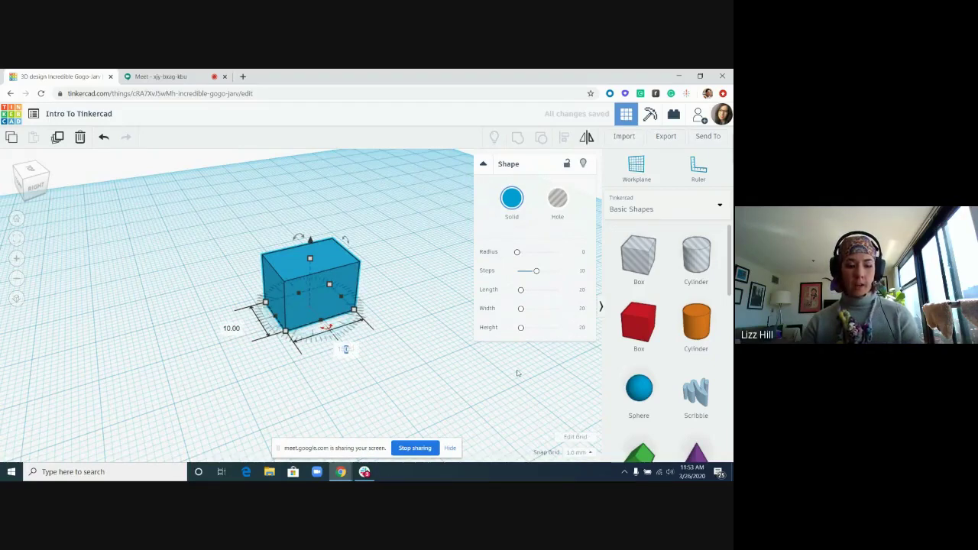
text(15)
key(Return)
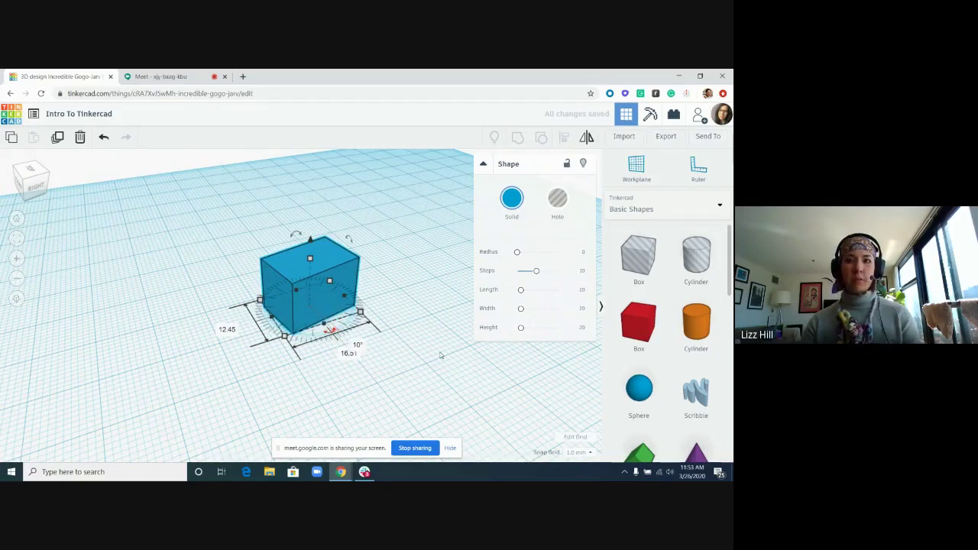
mouse_move(284, 330)
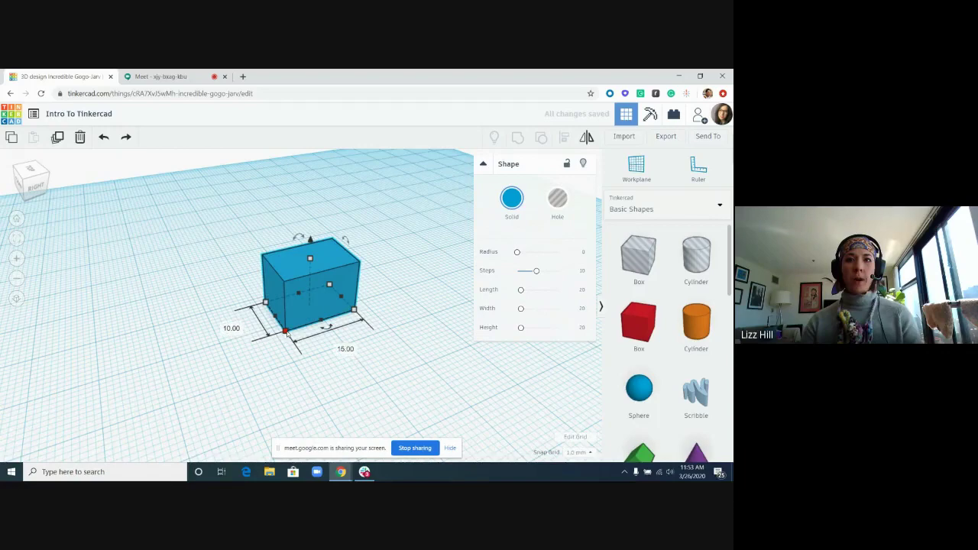
click(343, 348)
text(10)
key(Return)
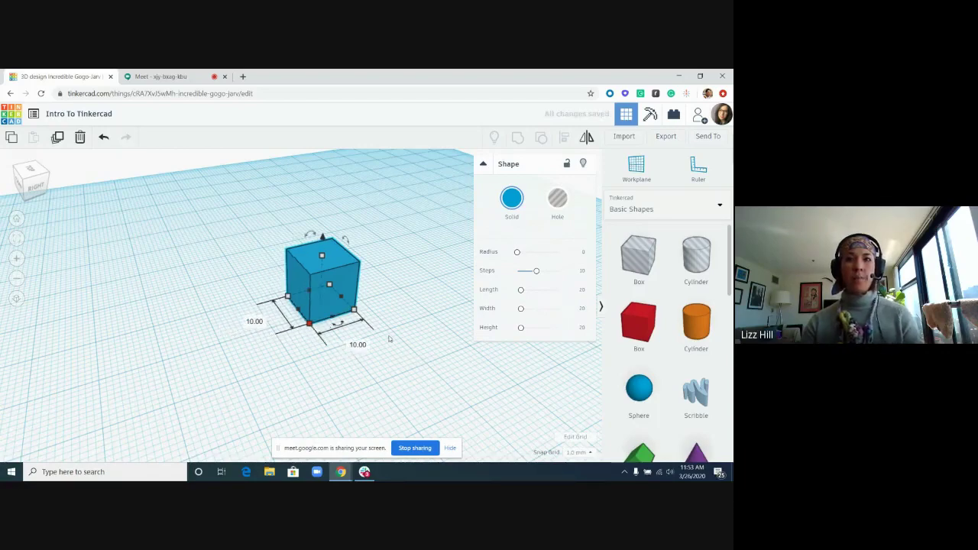
click(355, 327)
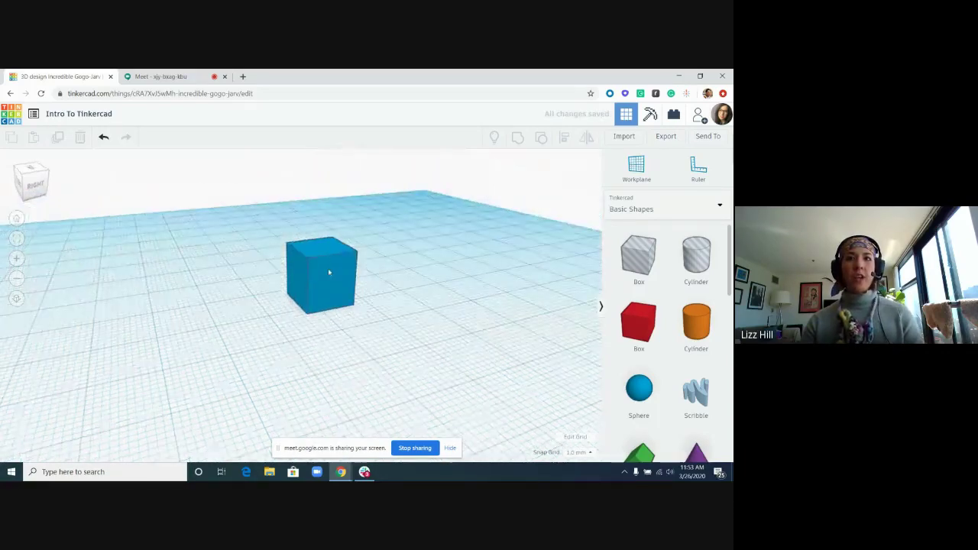
Step: Change the box's height from 11.00 to 10 mm
click(327, 268)
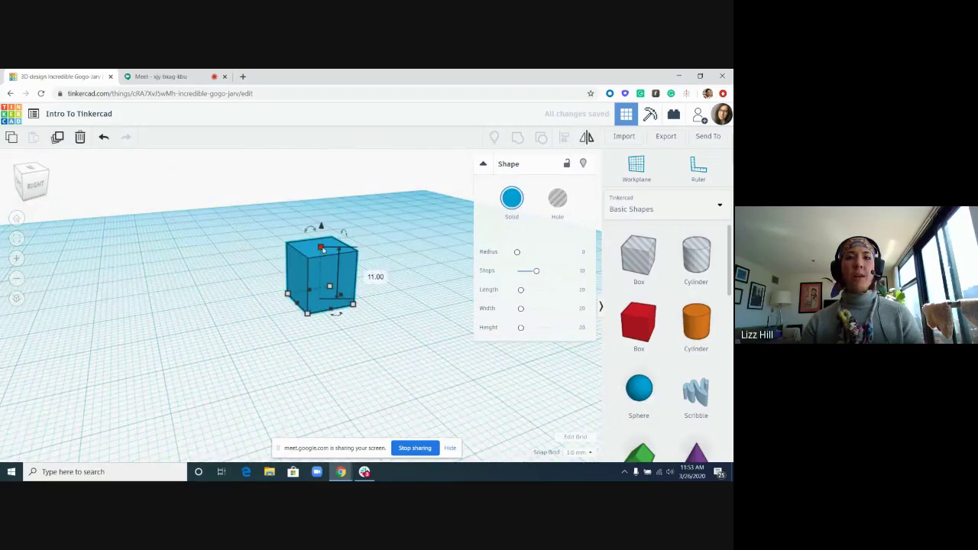
click(367, 272)
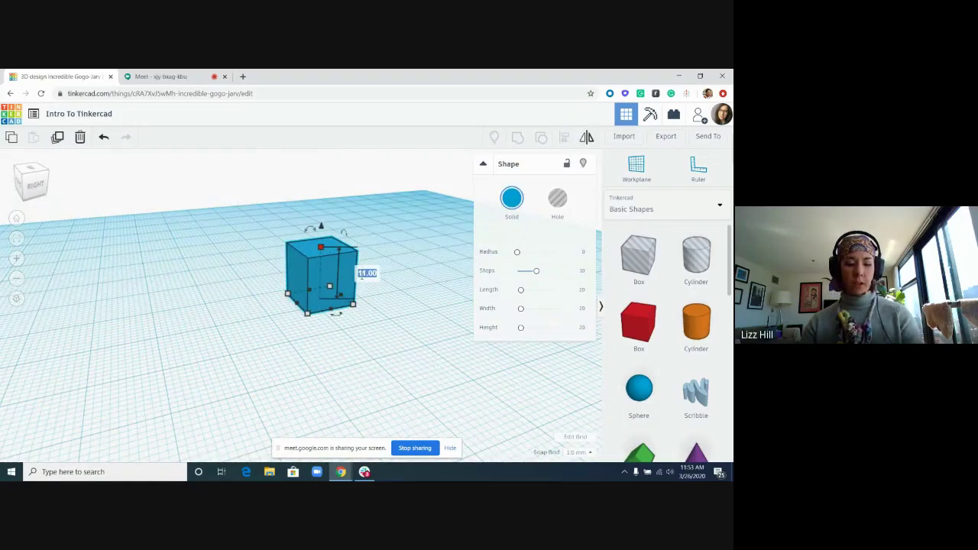
text(10)
key(Return)
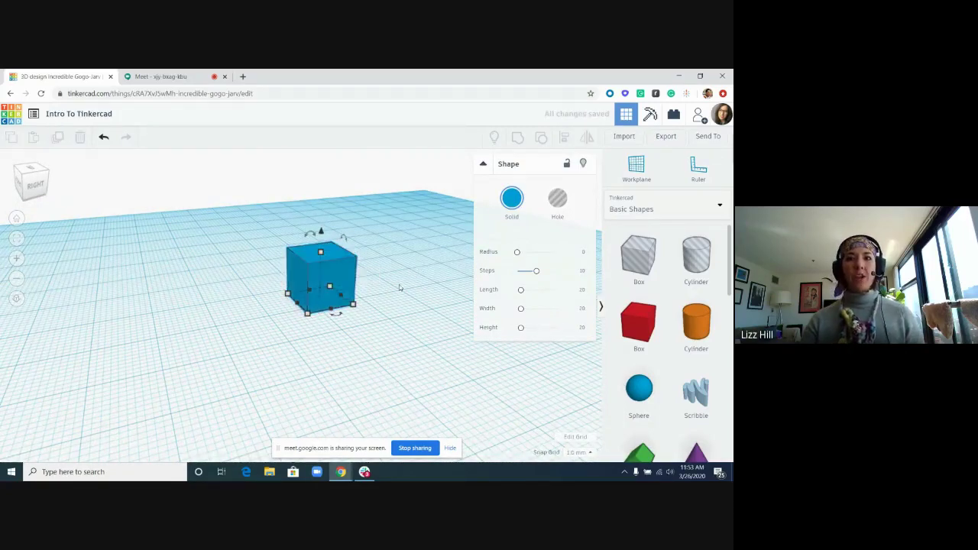
click(388, 284)
Step: Select the box and keep its height at 10 mm
click(326, 282)
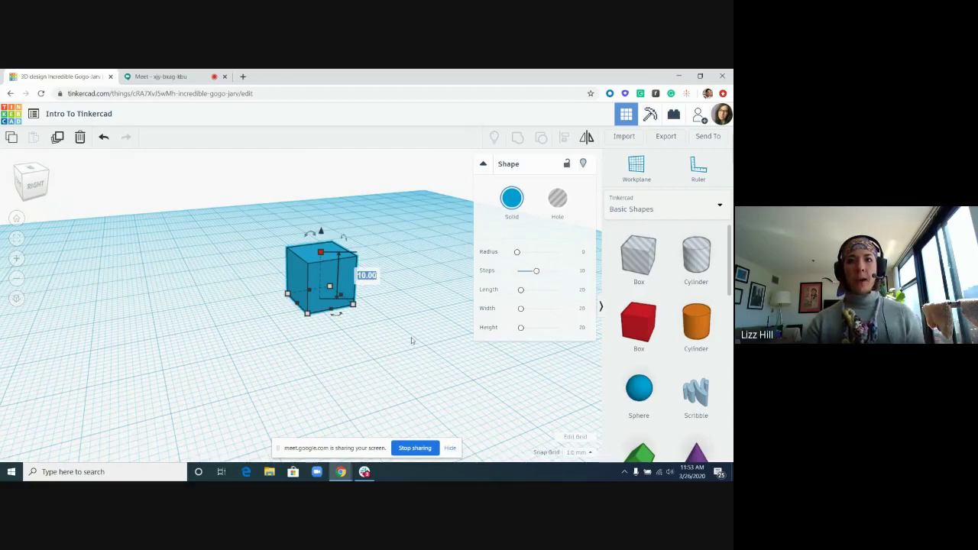
click(413, 241)
click(336, 279)
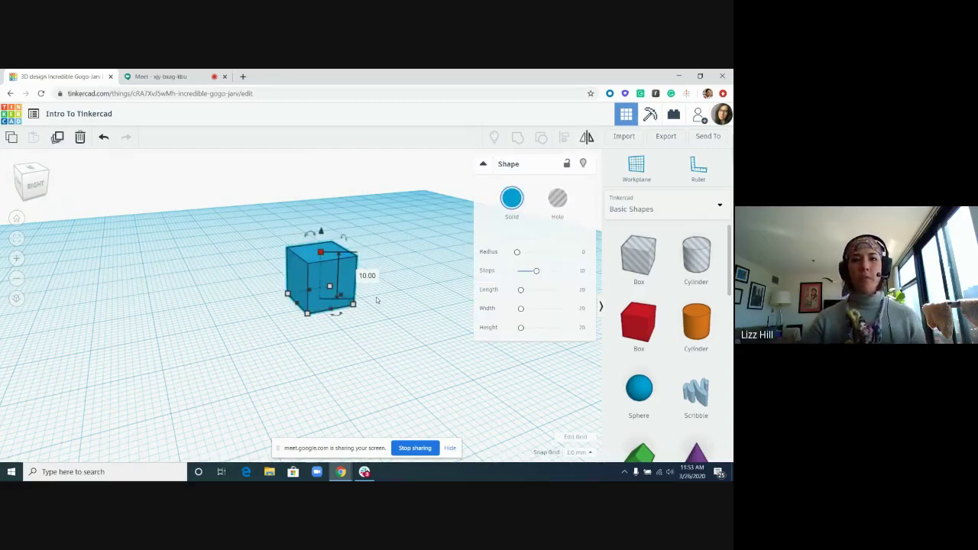
click(375, 333)
click(322, 266)
mouse_move(322, 253)
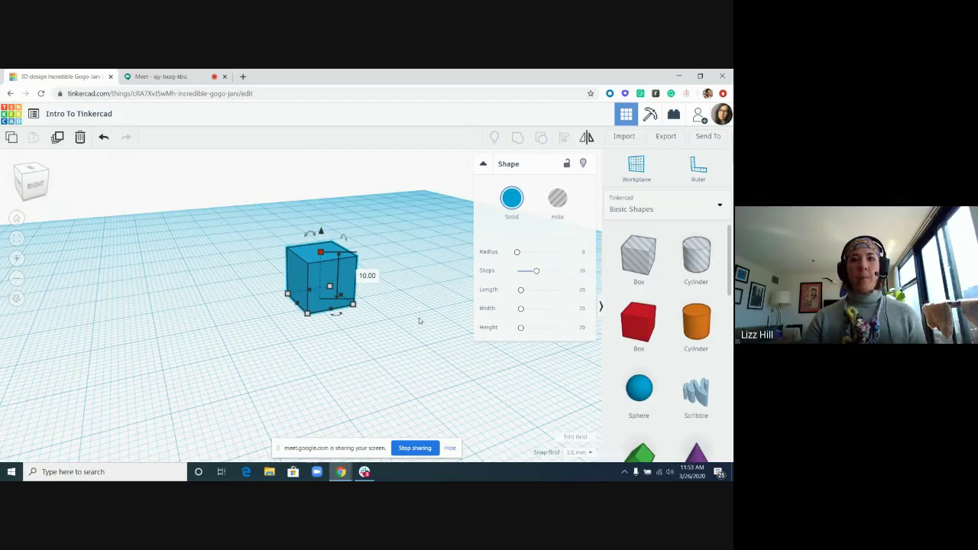
click(366, 275)
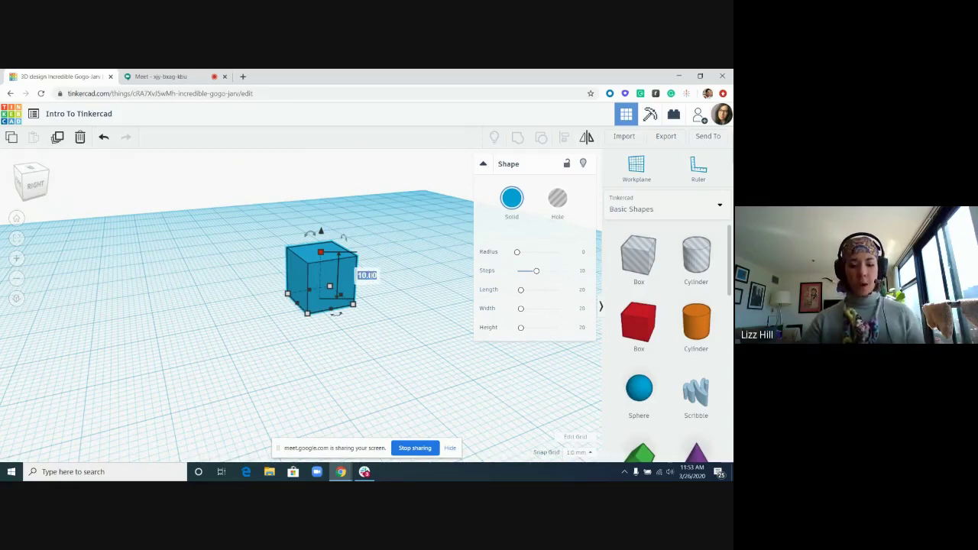
key(Return)
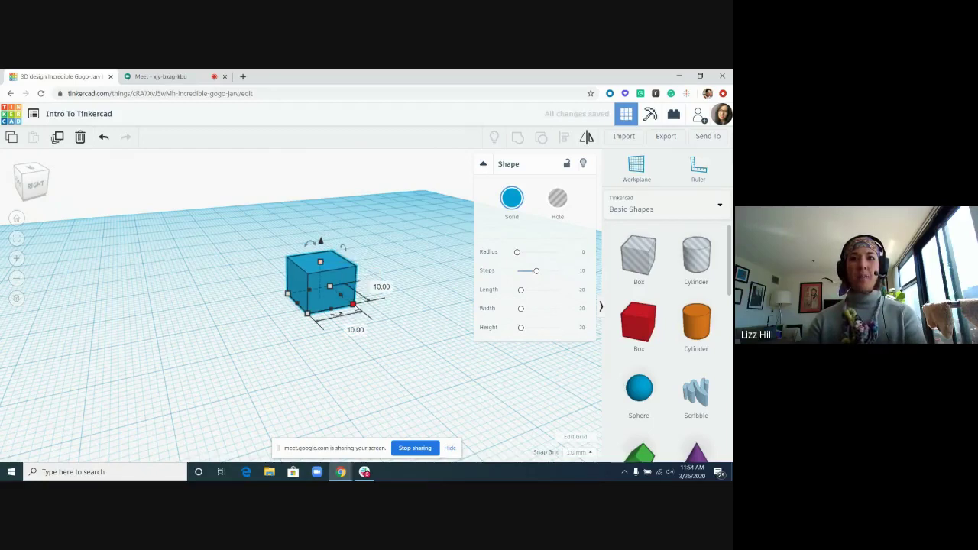
Step: Set the box's length and width to 6 mm each
click(355, 329)
text(6)
key(Return)
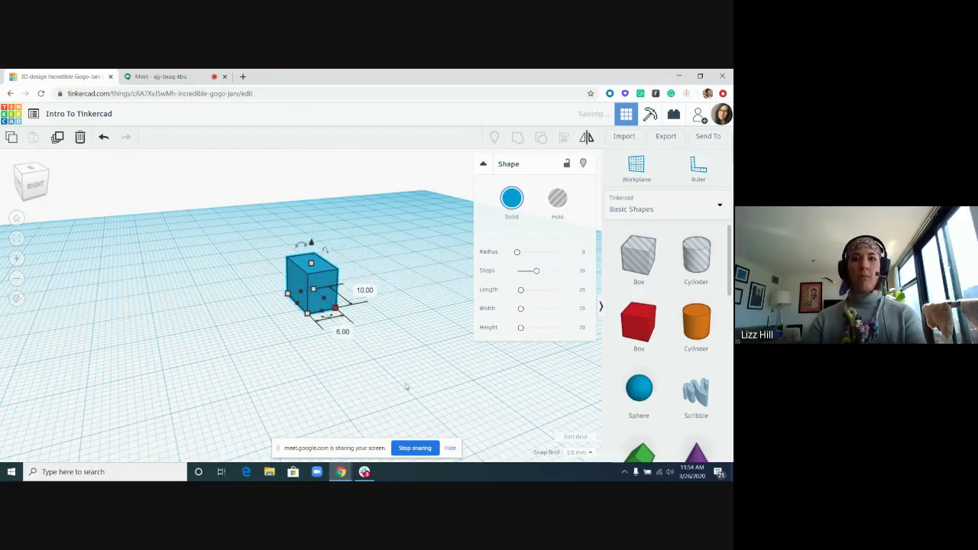
click(250, 311)
text(6)
key(Return)
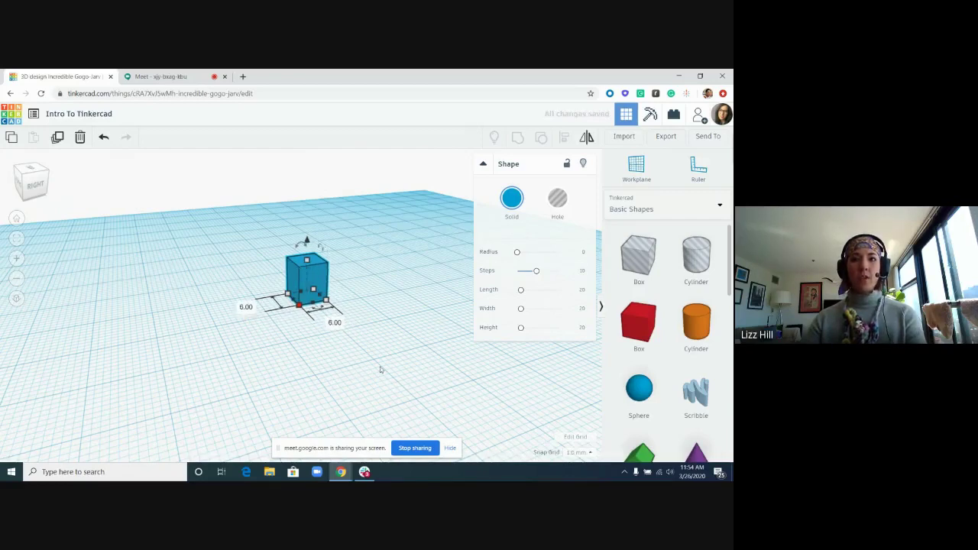
click(379, 370)
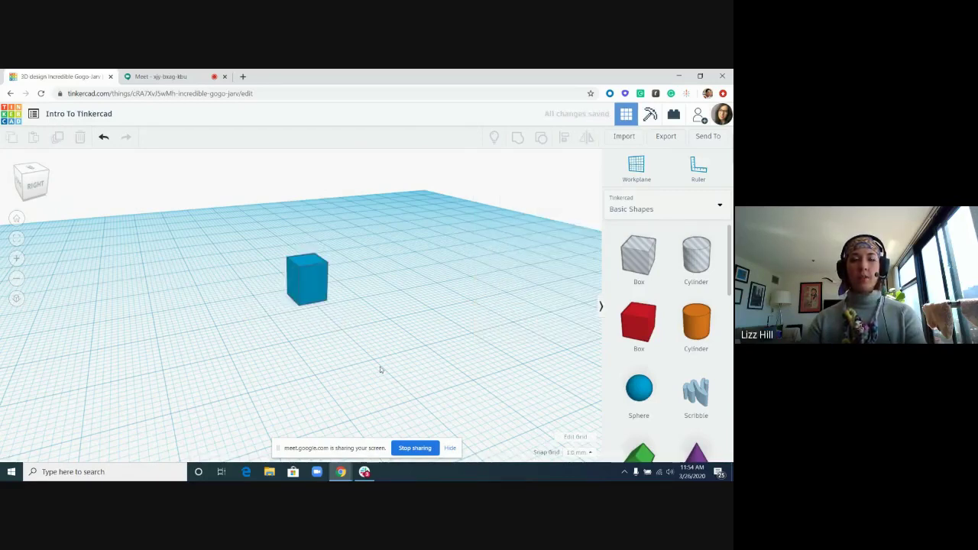
Step: Stretch the box longer, much taller and wider with its resize handles
click(309, 271)
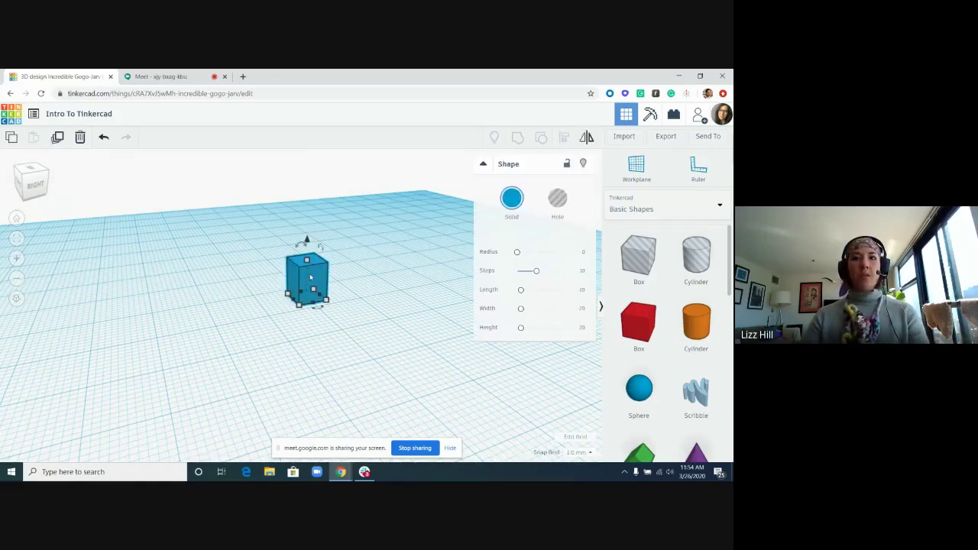
drag(326, 300, 367, 336)
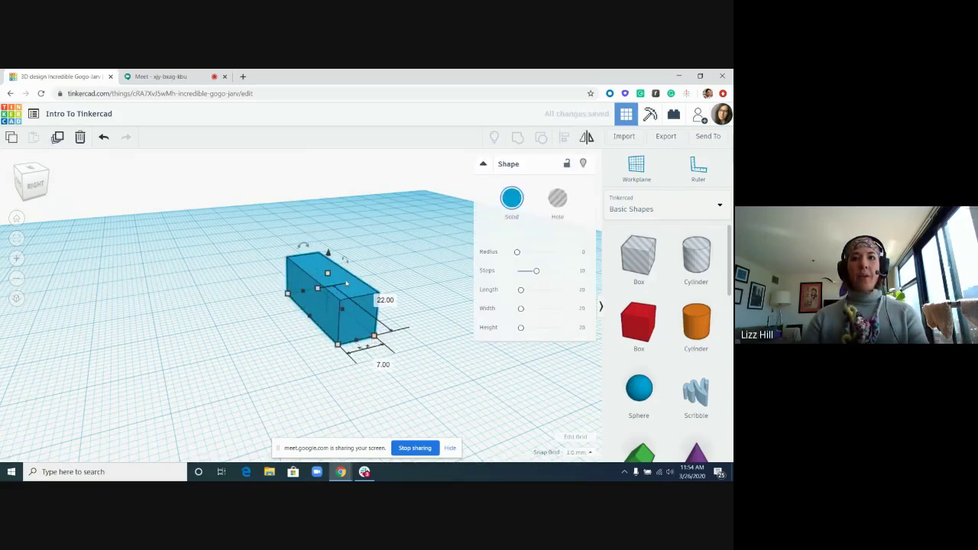
drag(324, 272, 320, 247)
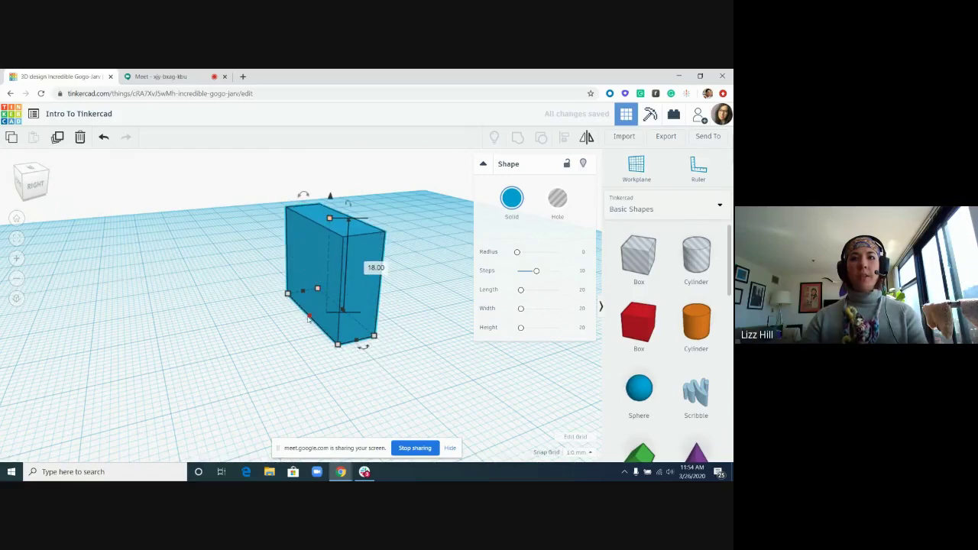
drag(317, 323, 246, 327)
click(245, 326)
Step: Trim the large cube's footprint to about 18 by 14
click(246, 327)
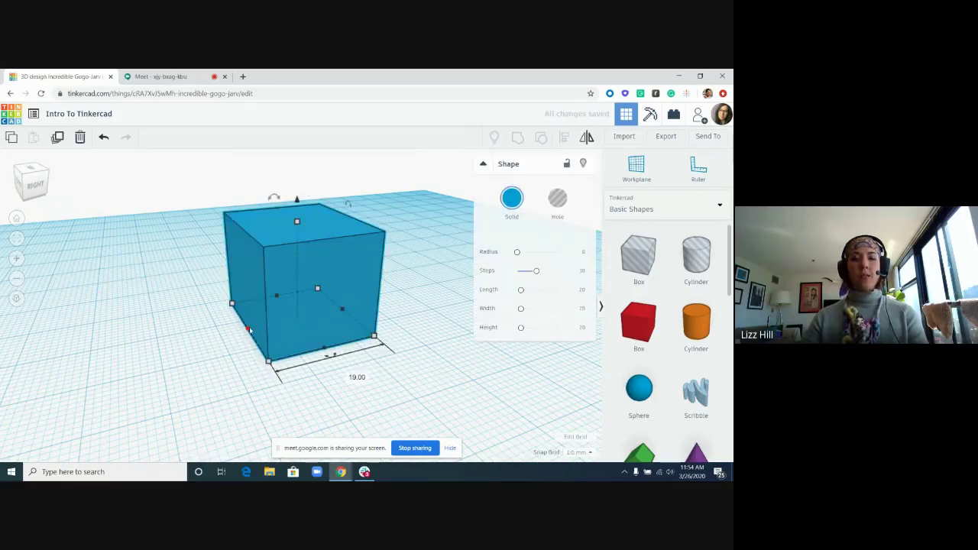
drag(249, 330, 286, 286)
click(219, 294)
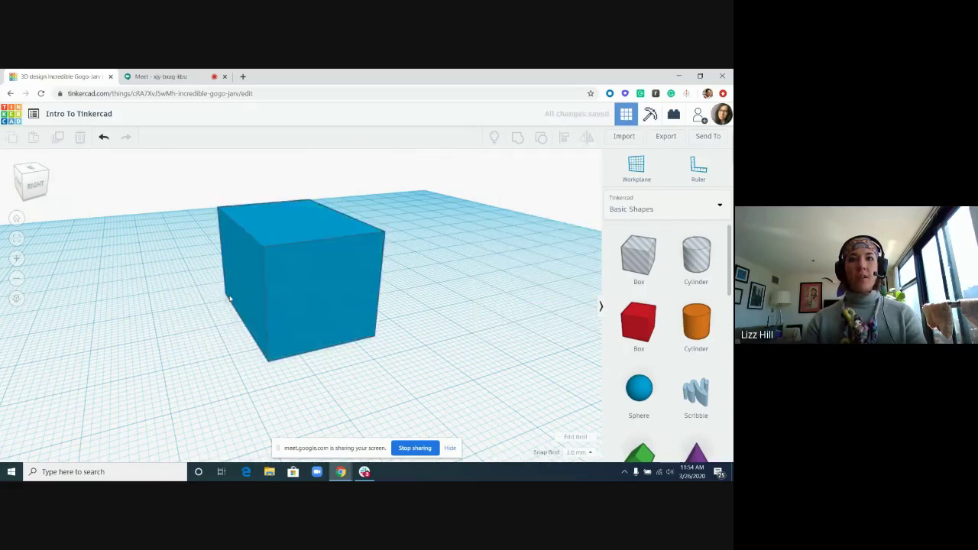
click(226, 294)
mouse_move(225, 294)
mouse_down()
mouse_move(232, 302)
mouse_move(196, 281)
mouse_move(260, 315)
mouse_move(211, 305)
mouse_move(221, 297)
mouse_move(222, 307)
mouse_up()
drag(344, 311, 393, 321)
click(396, 377)
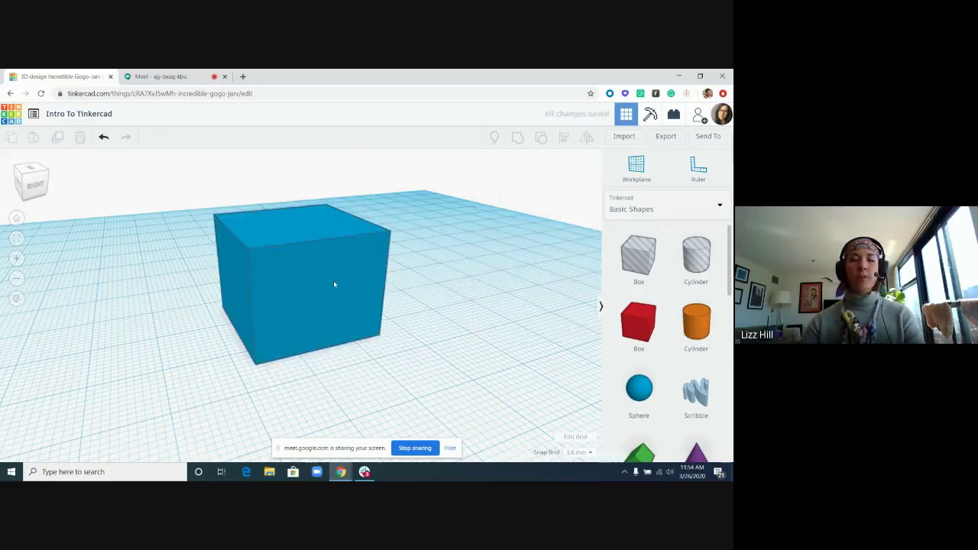
right_drag(311, 281, 336, 316)
click(333, 315)
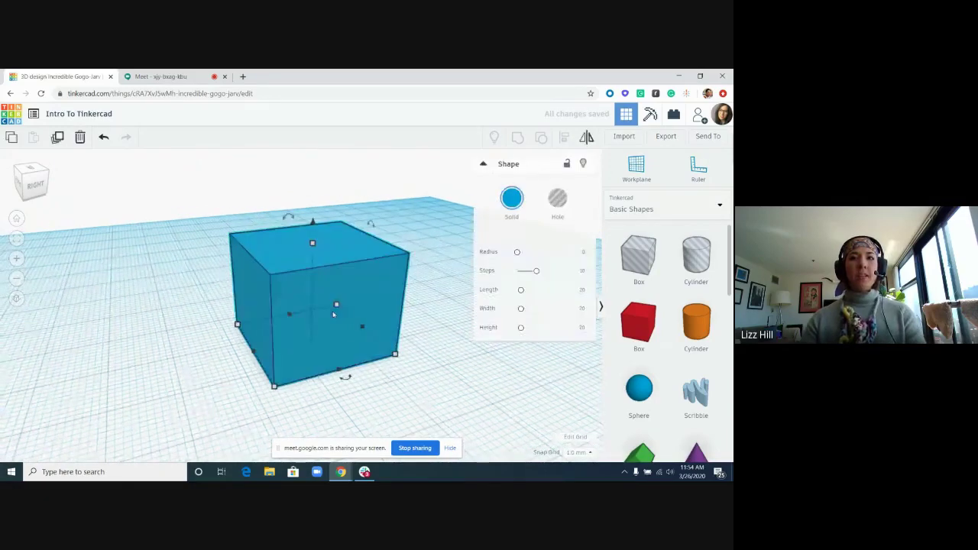
Step: Drag the big blue cube across the workplane to a new spot
click(440, 373)
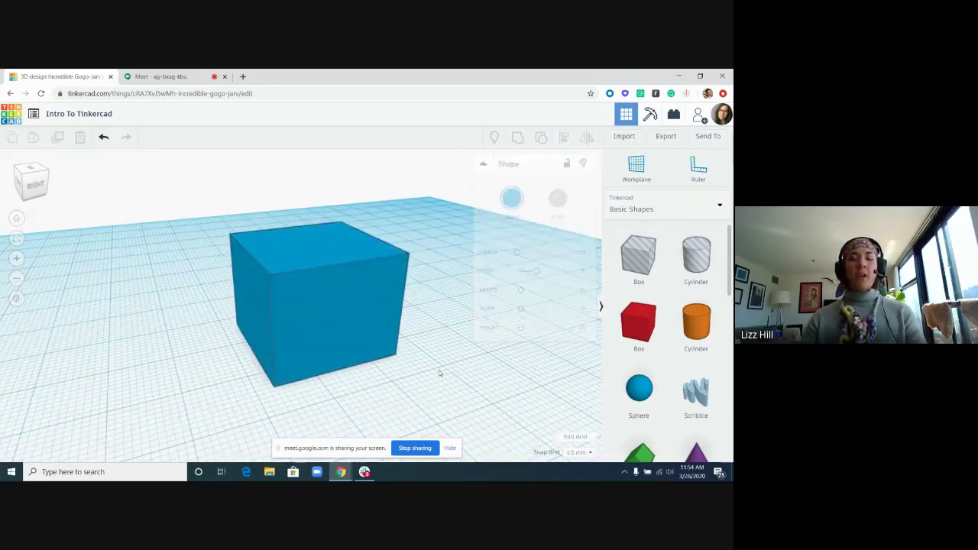
click(325, 290)
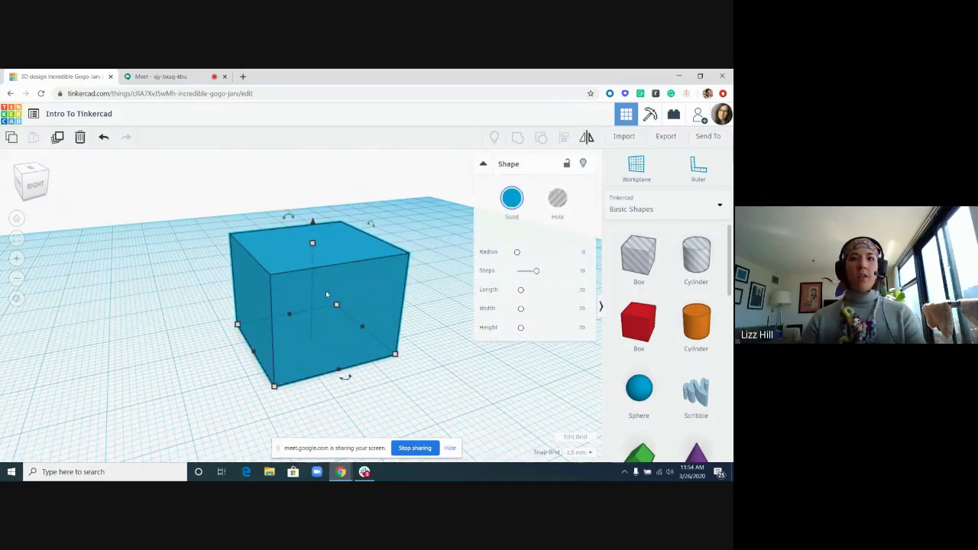
click(415, 314)
right_drag(416, 315, 332, 317)
drag(332, 320, 320, 294)
click(402, 252)
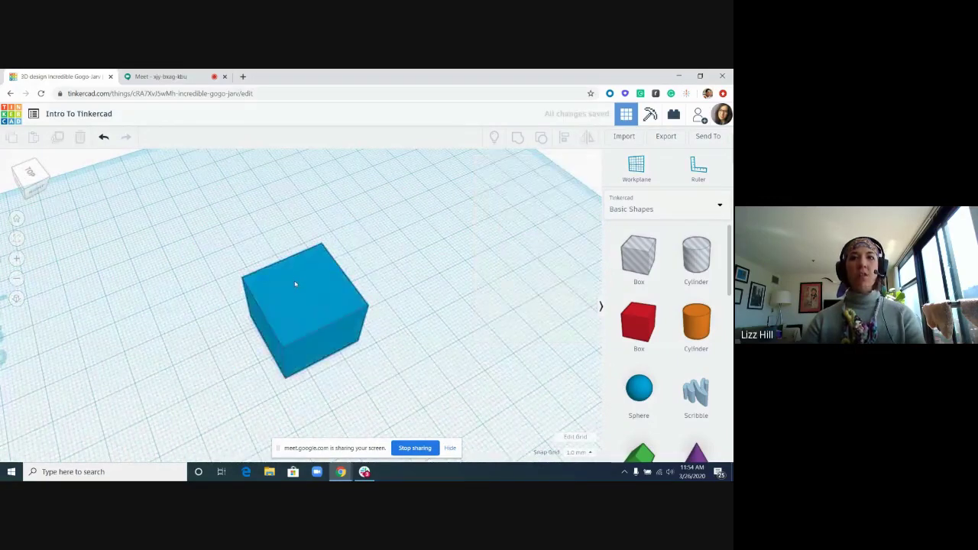
drag(295, 284, 347, 297)
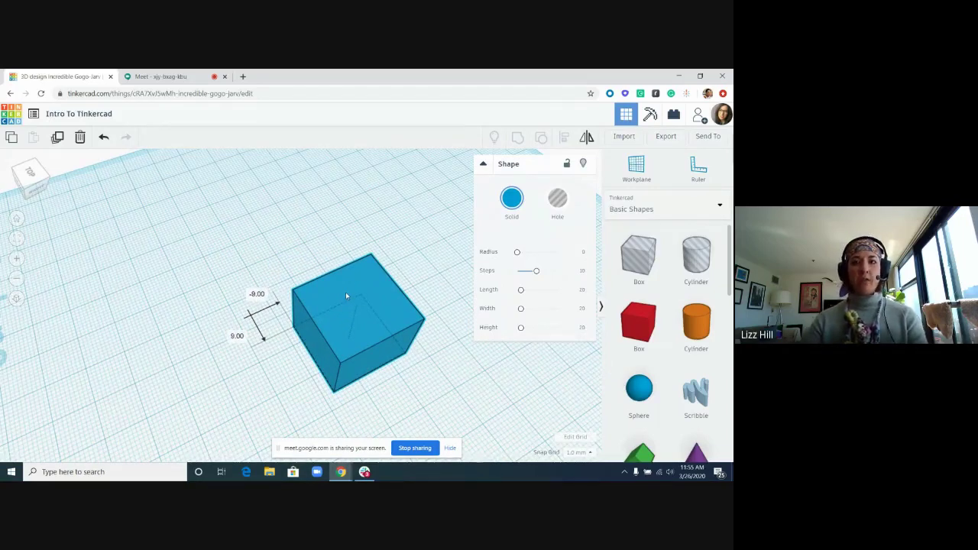
drag(346, 295, 323, 261)
click(409, 360)
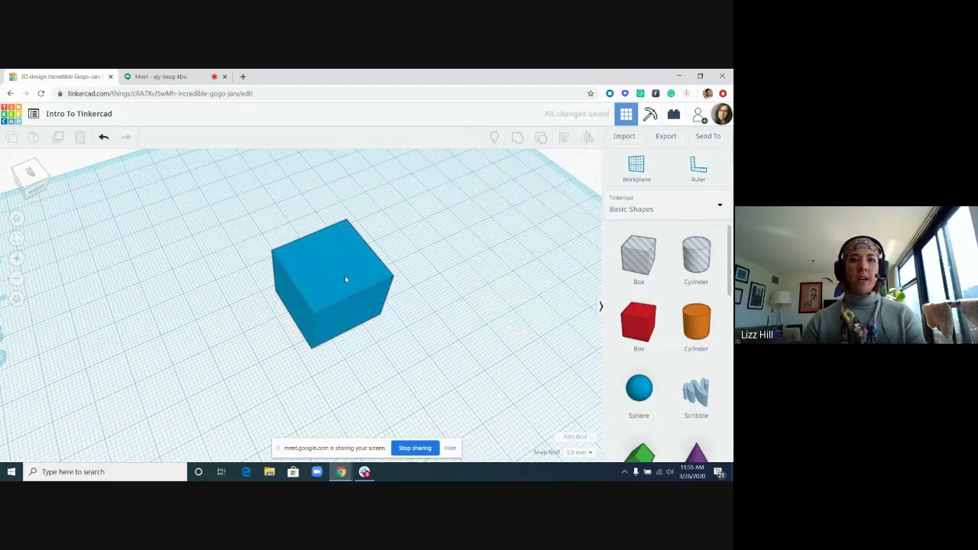
Step: Nudge the cube up-left and down-left to settle its final position
click(343, 276)
drag(344, 276, 333, 258)
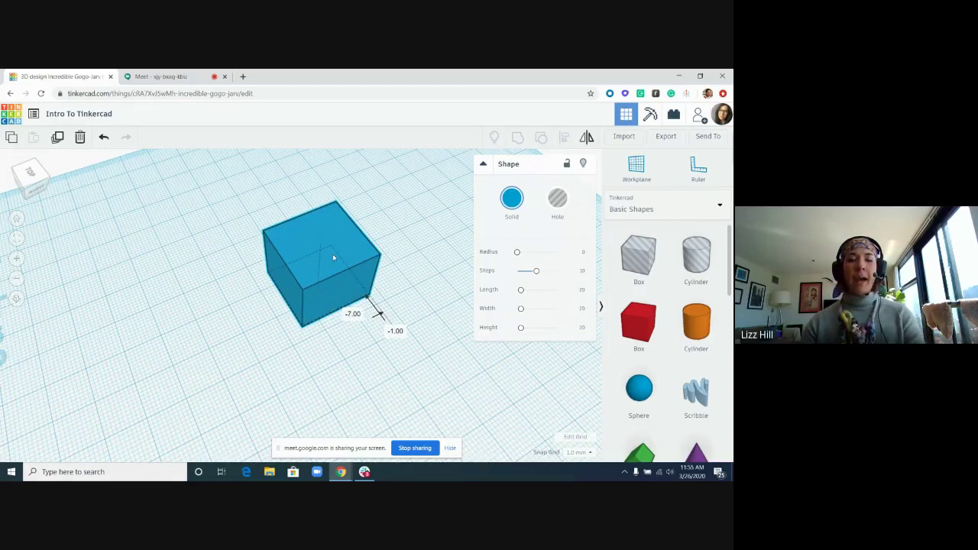
drag(333, 258, 329, 253)
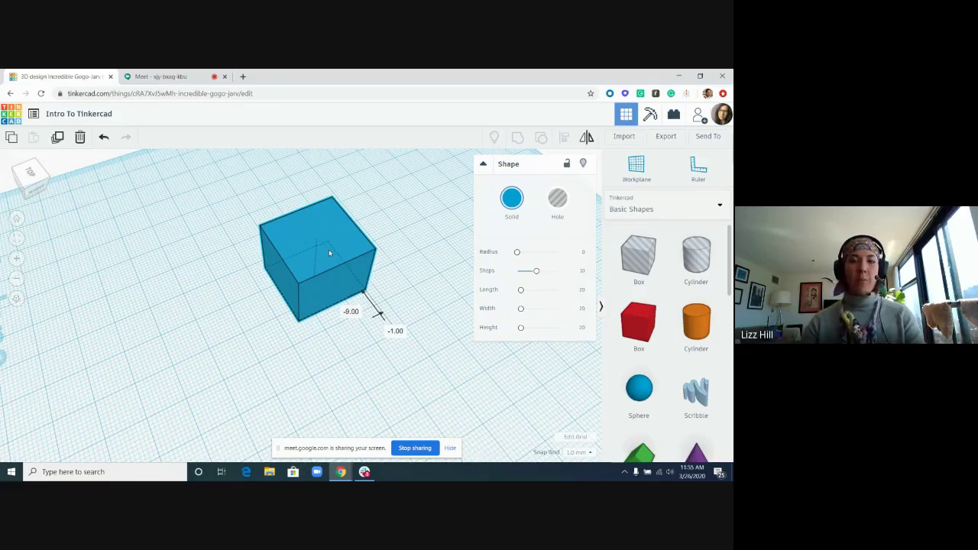
drag(329, 253, 317, 274)
key(Escape)
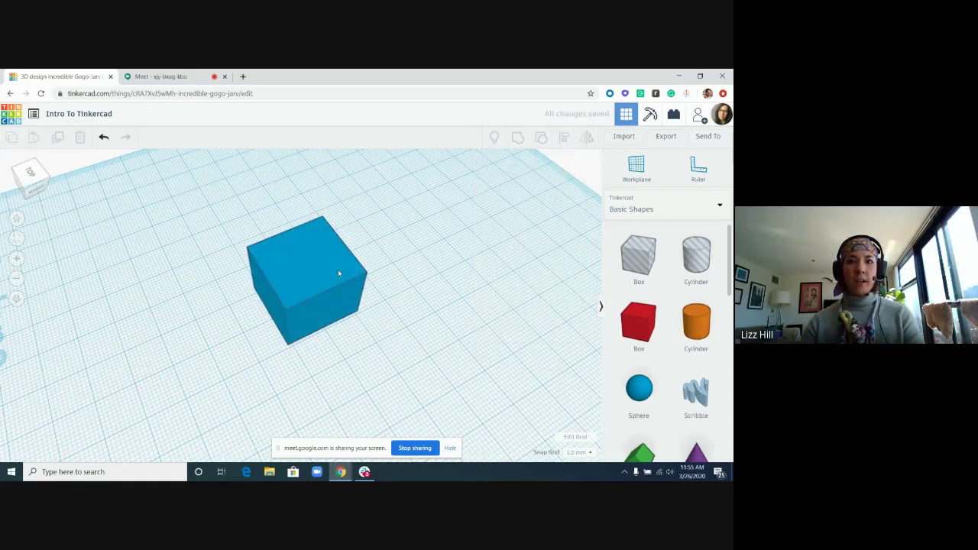
mouse_move(337, 269)
mouse_down()
mouse_move(324, 256)
mouse_move(350, 305)
mouse_up()
click(400, 319)
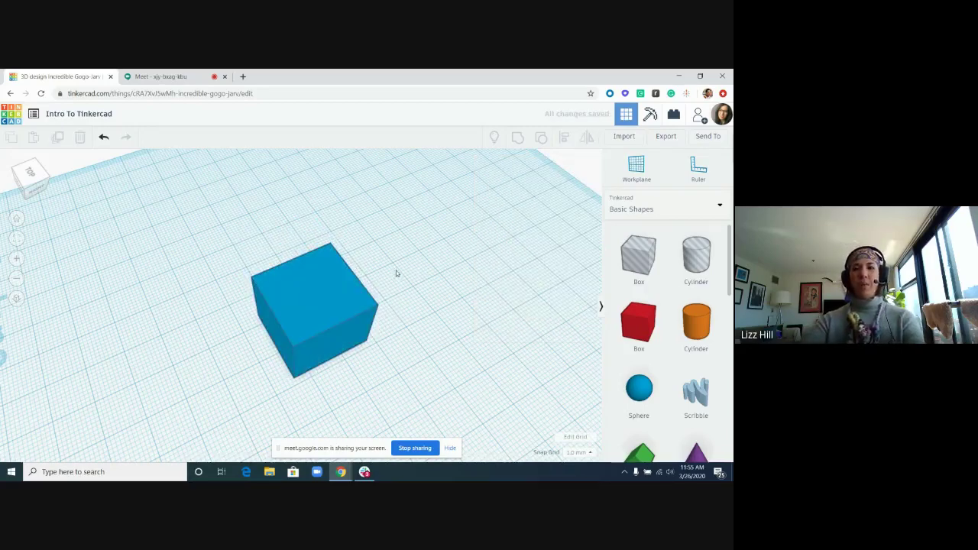
mouse_move(419, 304)
right_down()
mouse_move(399, 313)
mouse_move(421, 299)
mouse_move(410, 299)
right_up()
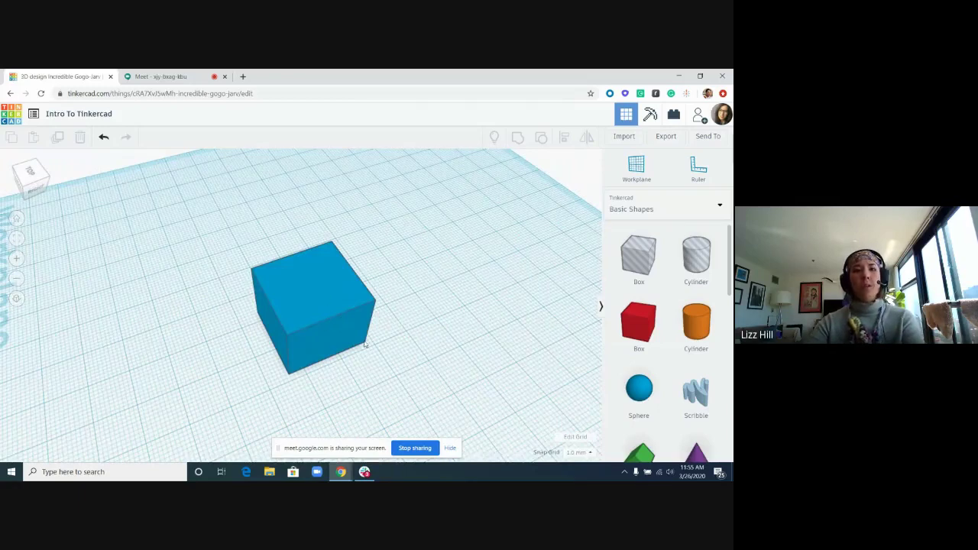
right_drag(369, 356, 332, 270)
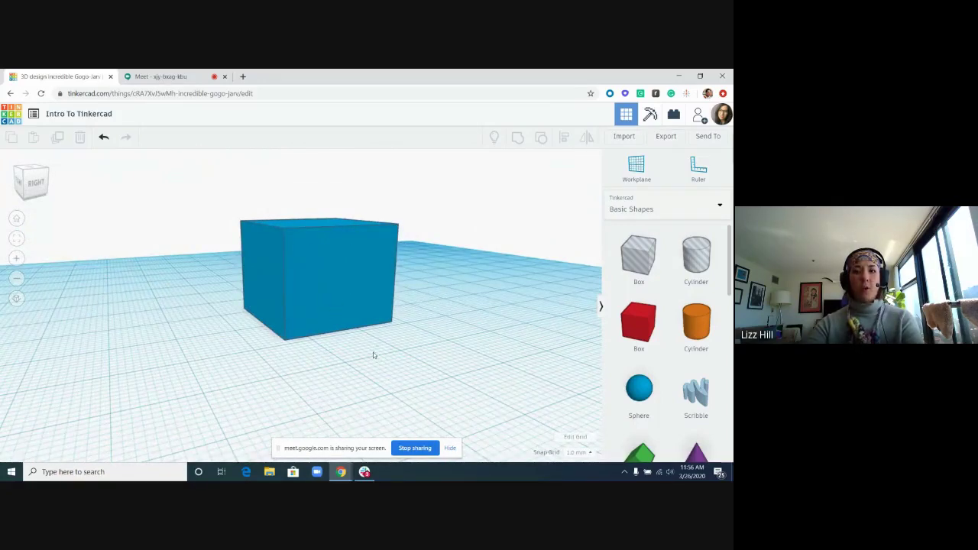
Step: Raise the blue box off the workplane with the cone arrow
click(345, 267)
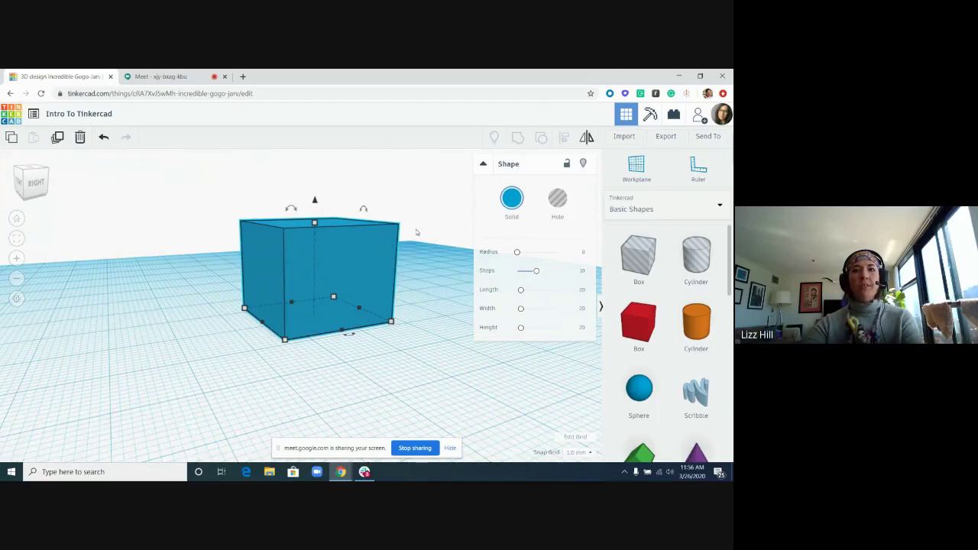
click(420, 221)
click(319, 267)
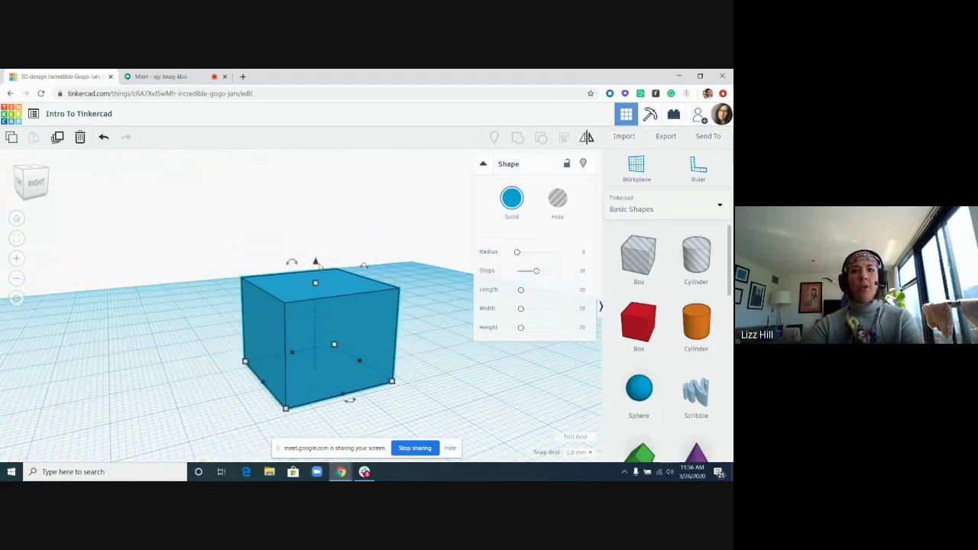
drag(316, 263, 317, 214)
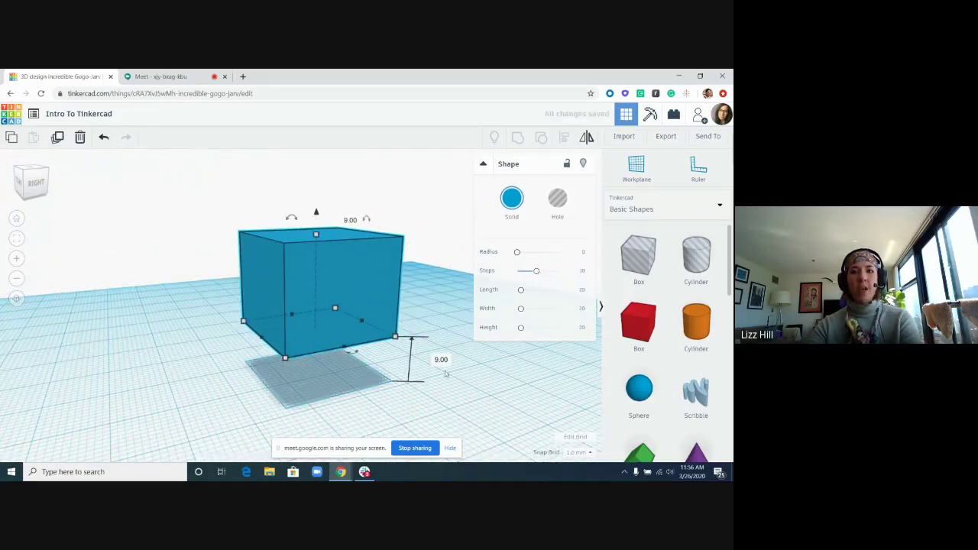
right_drag(446, 375, 393, 395)
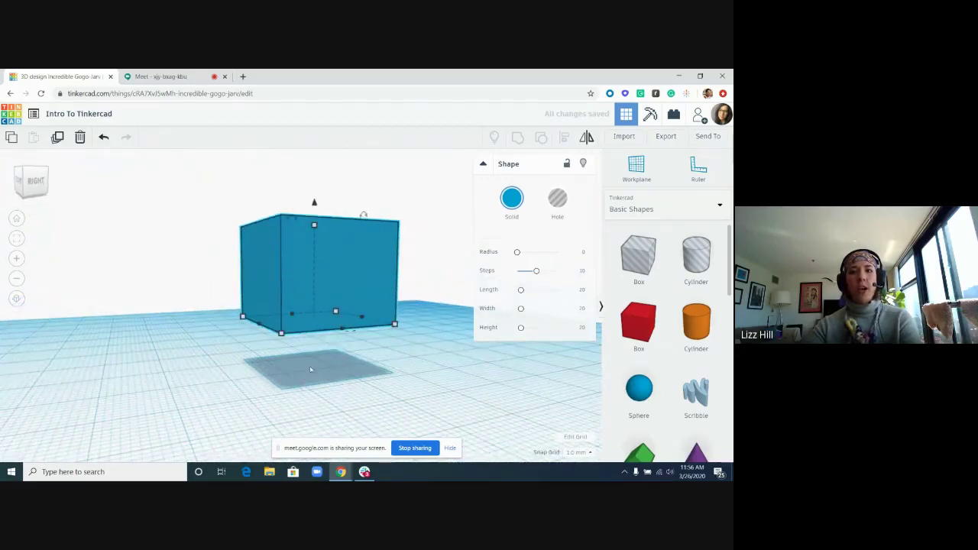
mouse_move(357, 352)
right_down()
mouse_move(388, 332)
mouse_move(382, 343)
mouse_move(338, 345)
mouse_move(353, 349)
right_up()
Step: Lower the box back, correcting a 4 mm sink so it rests at zero elevation
drag(312, 204, 316, 274)
click(434, 295)
right_drag(433, 297, 391, 323)
click(374, 321)
mouse_move(313, 272)
mouse_down()
mouse_move(314, 244)
mouse_move(319, 254)
mouse_up()
click(399, 229)
right_drag(388, 295, 337, 307)
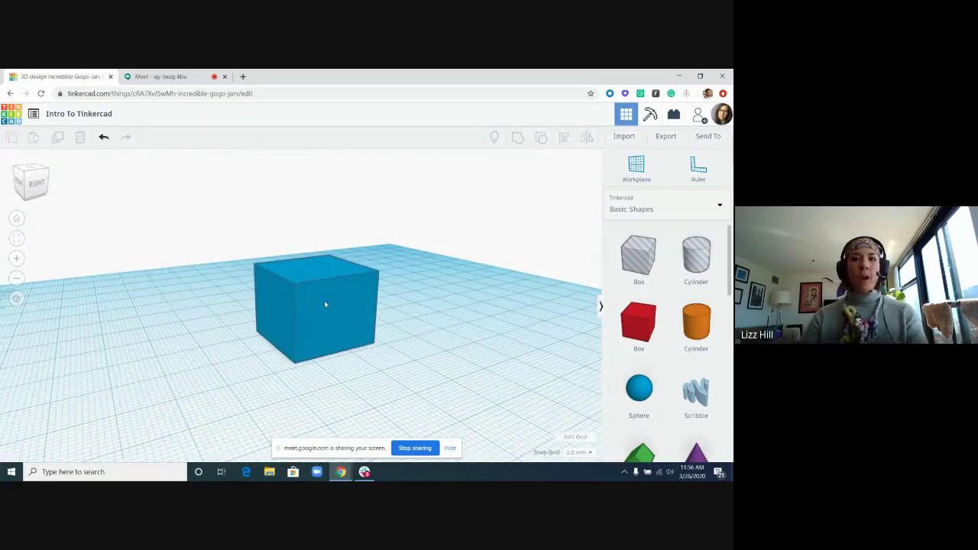
click(327, 305)
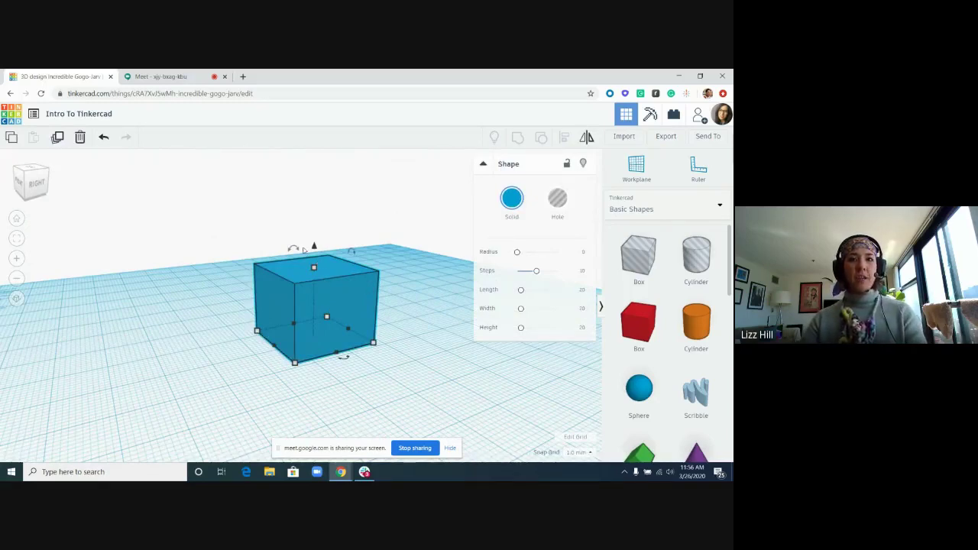
mouse_move(295, 250)
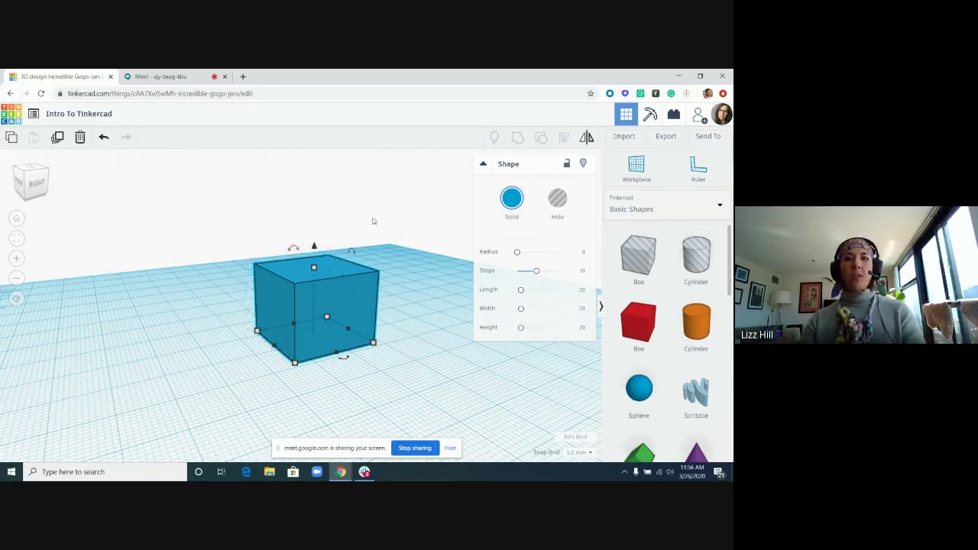
mouse_move(348, 253)
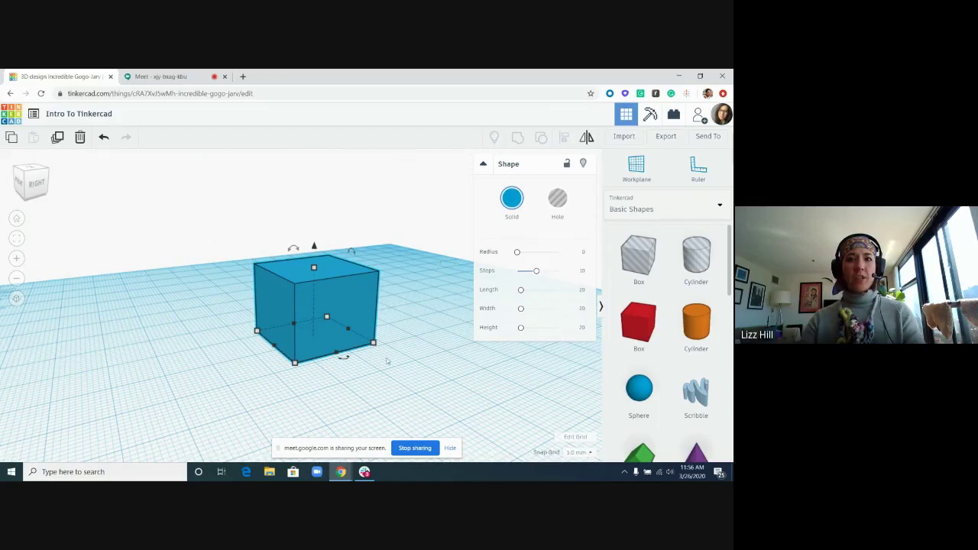
right_drag(421, 307, 422, 330)
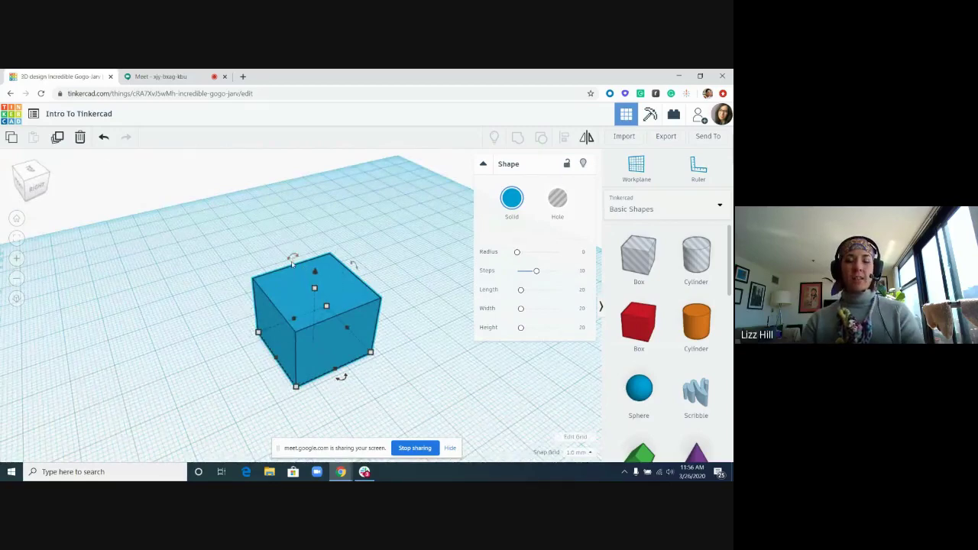
mouse_move(292, 260)
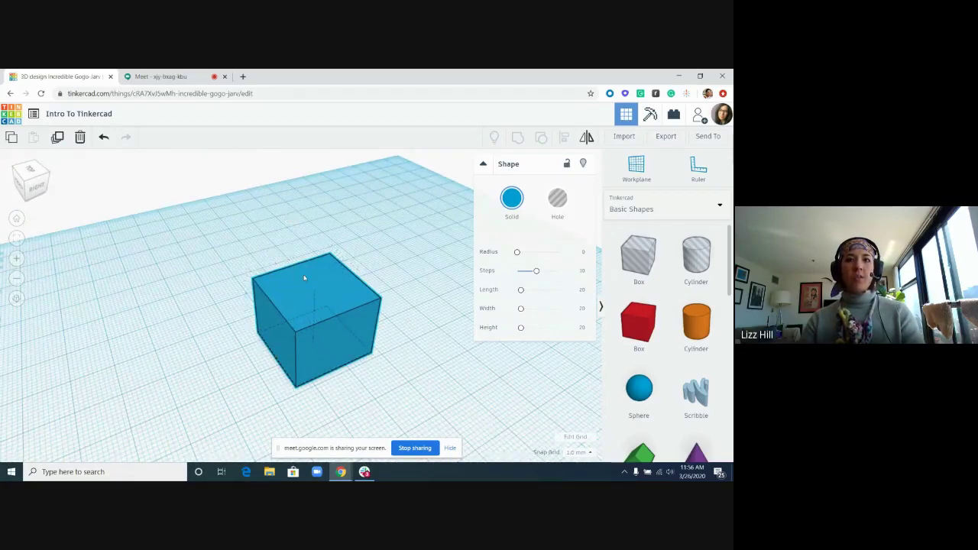
right_drag(292, 256, 294, 252)
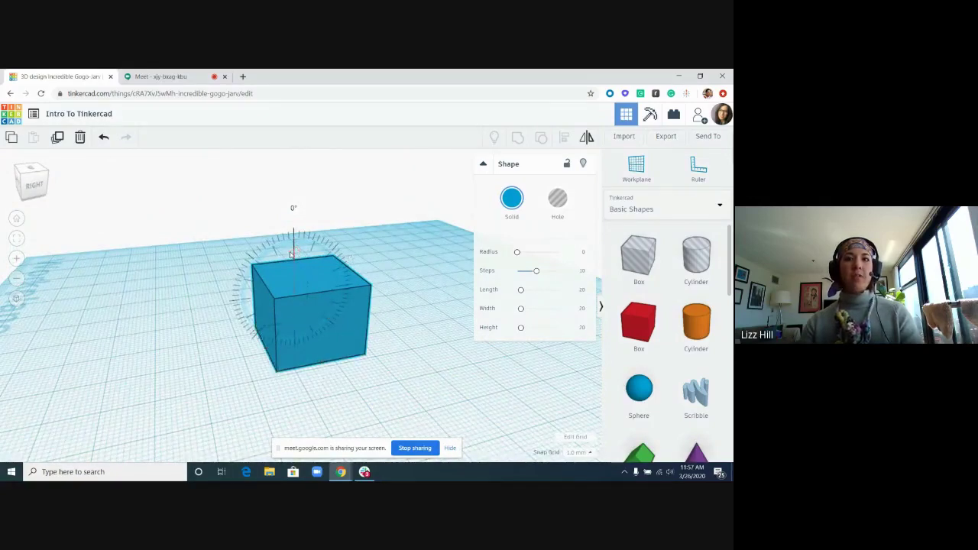
drag(292, 252, 305, 222)
click(395, 232)
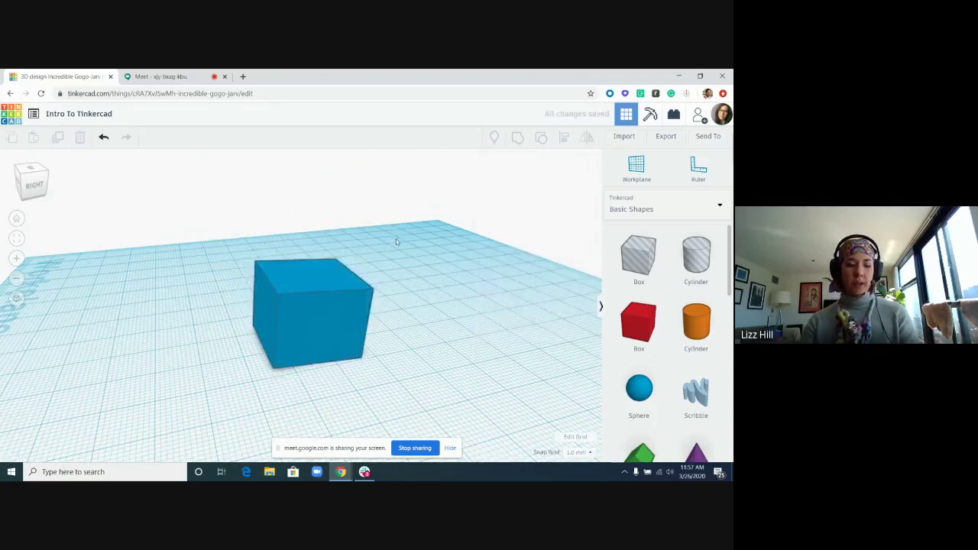
key(ctrl+z)
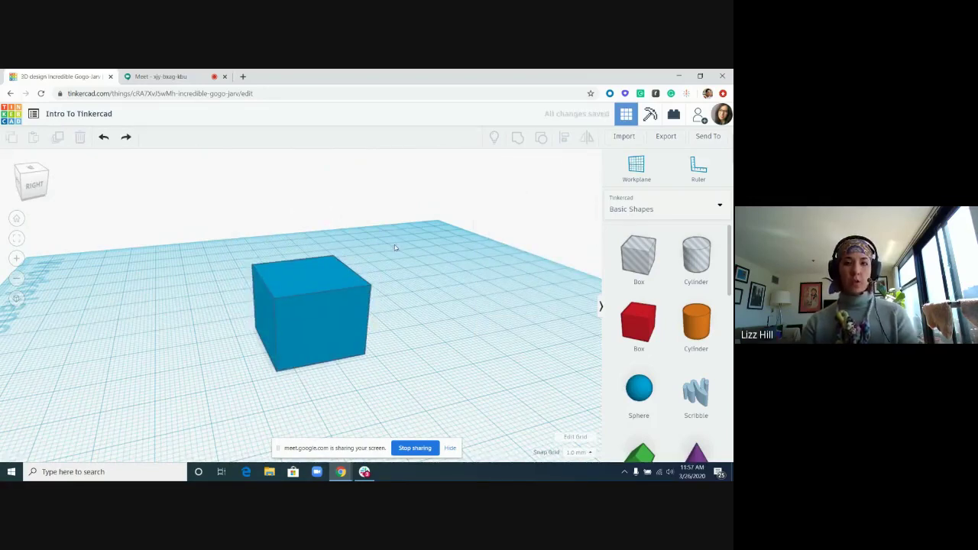
right_drag(330, 309, 325, 243)
click(335, 289)
drag(325, 243, 375, 224)
right_drag(395, 323, 345, 365)
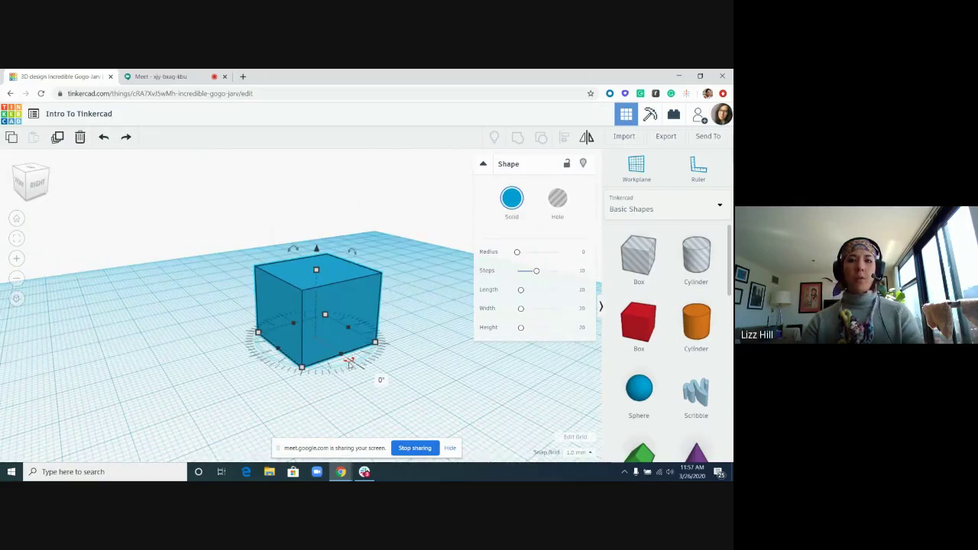
right_drag(275, 237, 297, 233)
scroll(297, 233, up, 3)
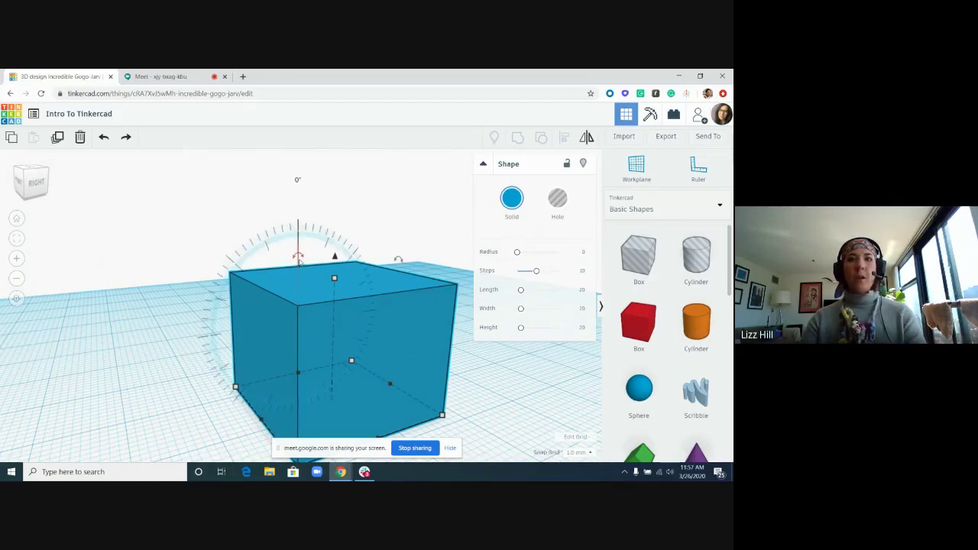
drag(300, 260, 289, 202)
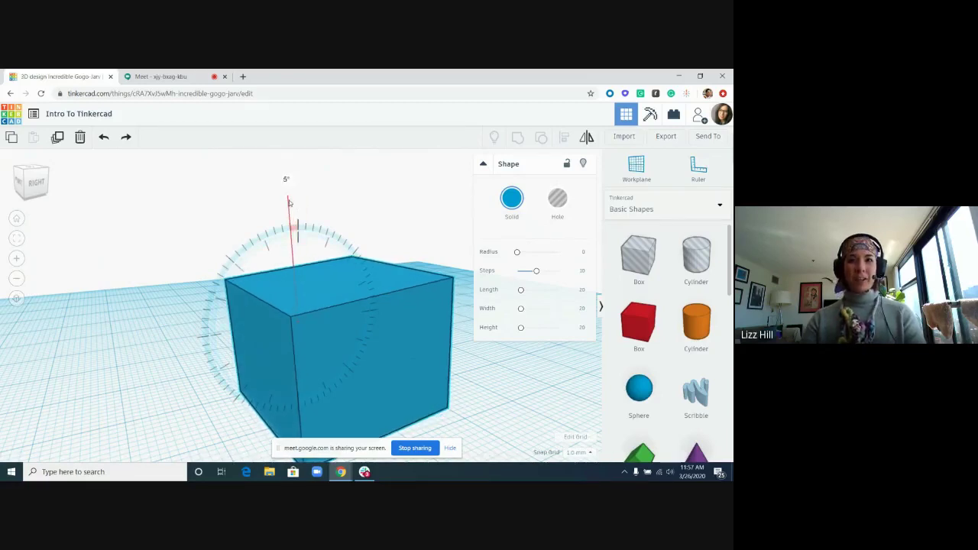
mouse_move(289, 201)
mouse_down()
mouse_move(268, 204)
mouse_move(300, 190)
mouse_up()
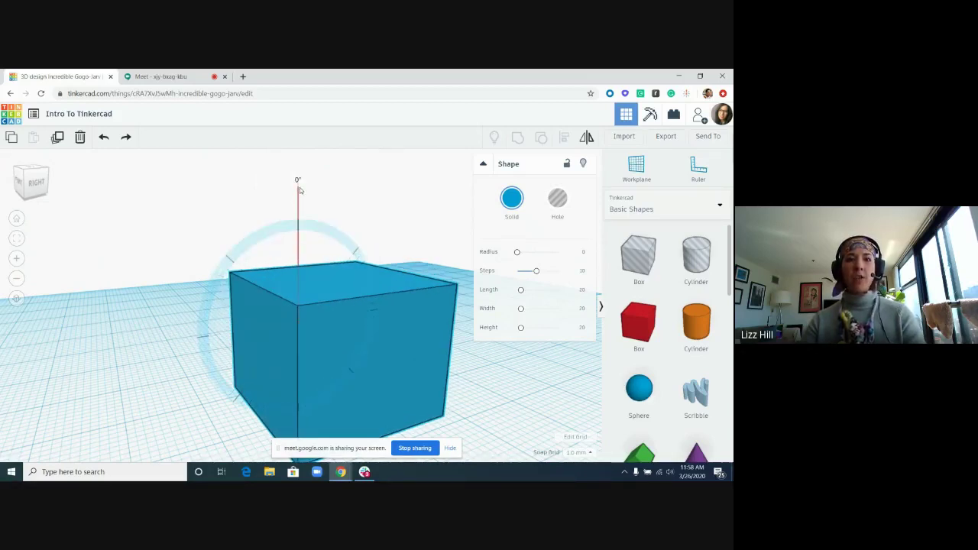
drag(300, 187, 171, 331)
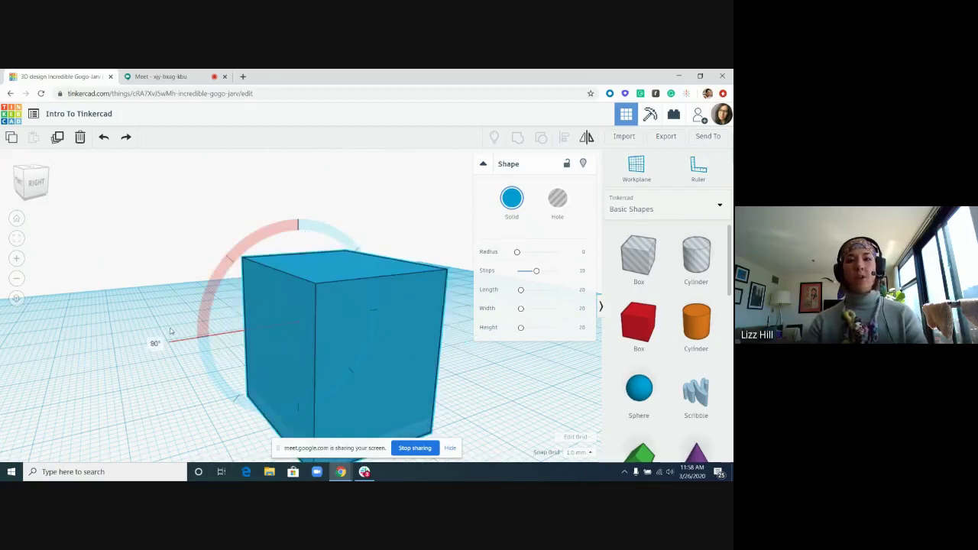
drag(170, 330, 346, 201)
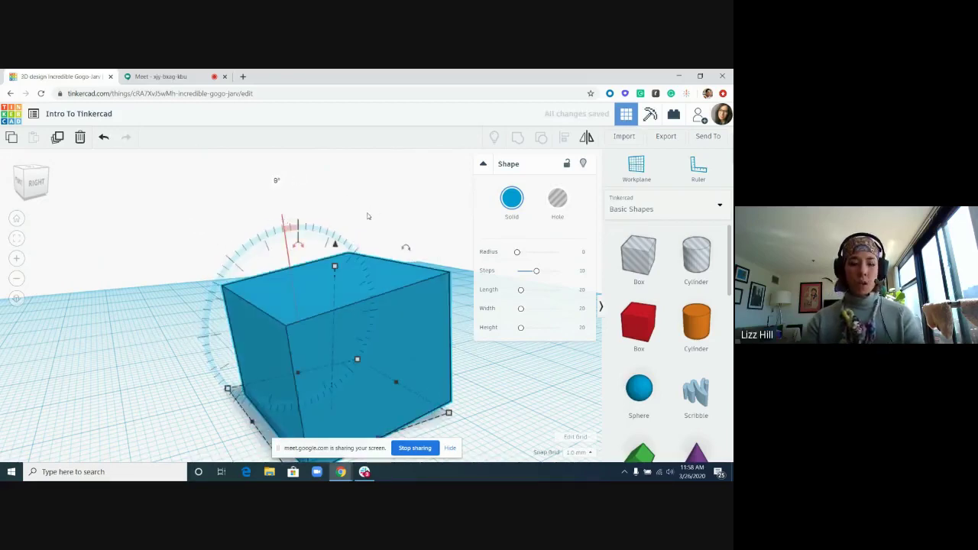
key(ctrl+z)
scroll(403, 338, down, 5)
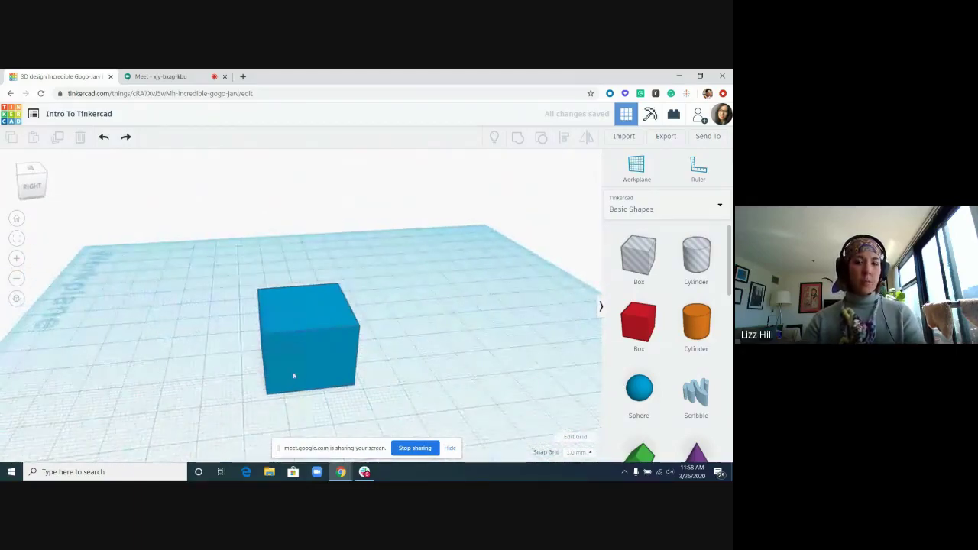
Step: Zoom out and orbit to a front view of the full 200 mm workplane with the cube
right_drag(294, 375, 306, 357)
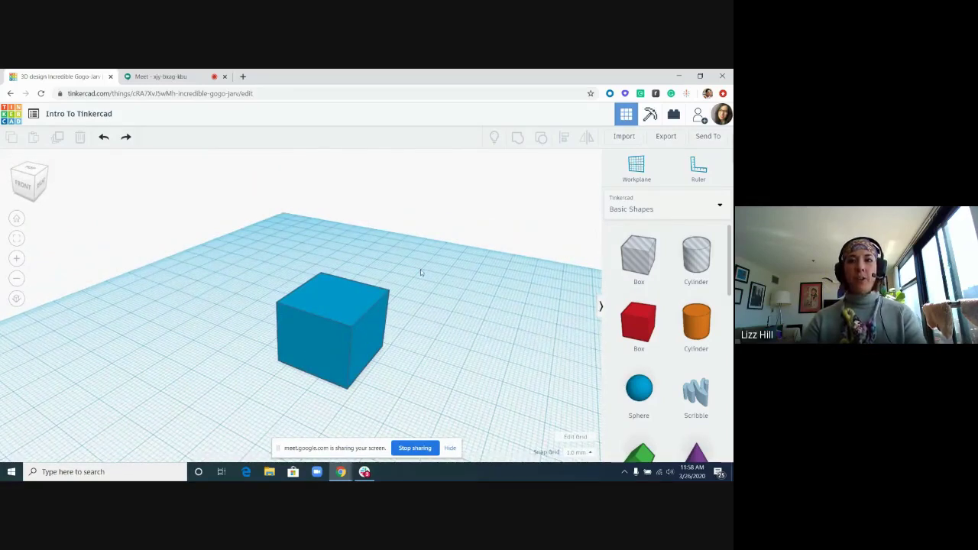
scroll(344, 338, down, 5)
scroll(347, 296, down, 5)
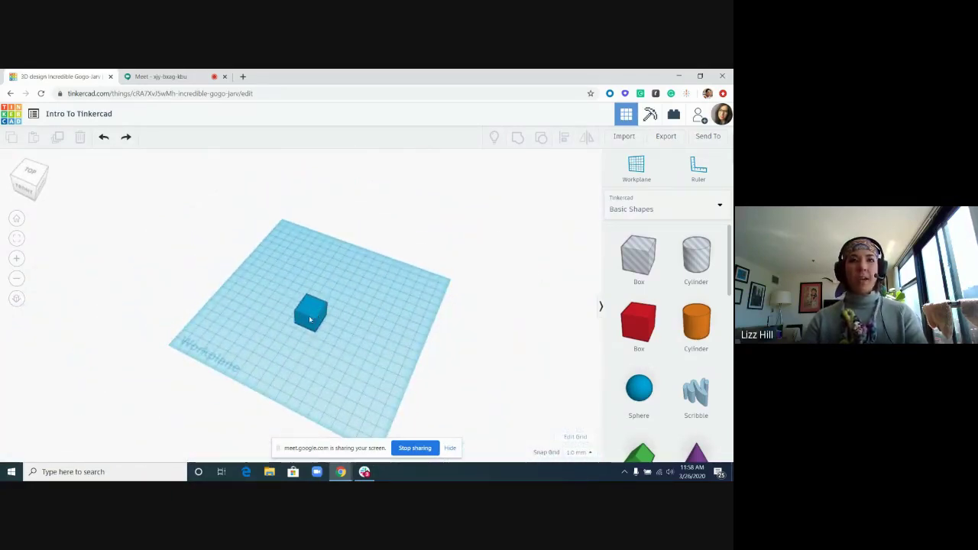
right_drag(335, 343, 368, 302)
scroll(340, 308, up, 3)
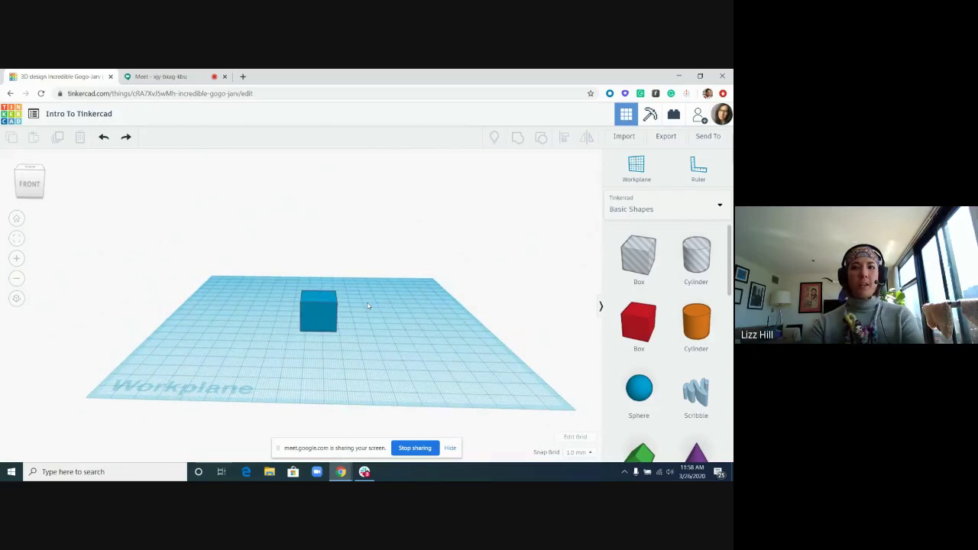